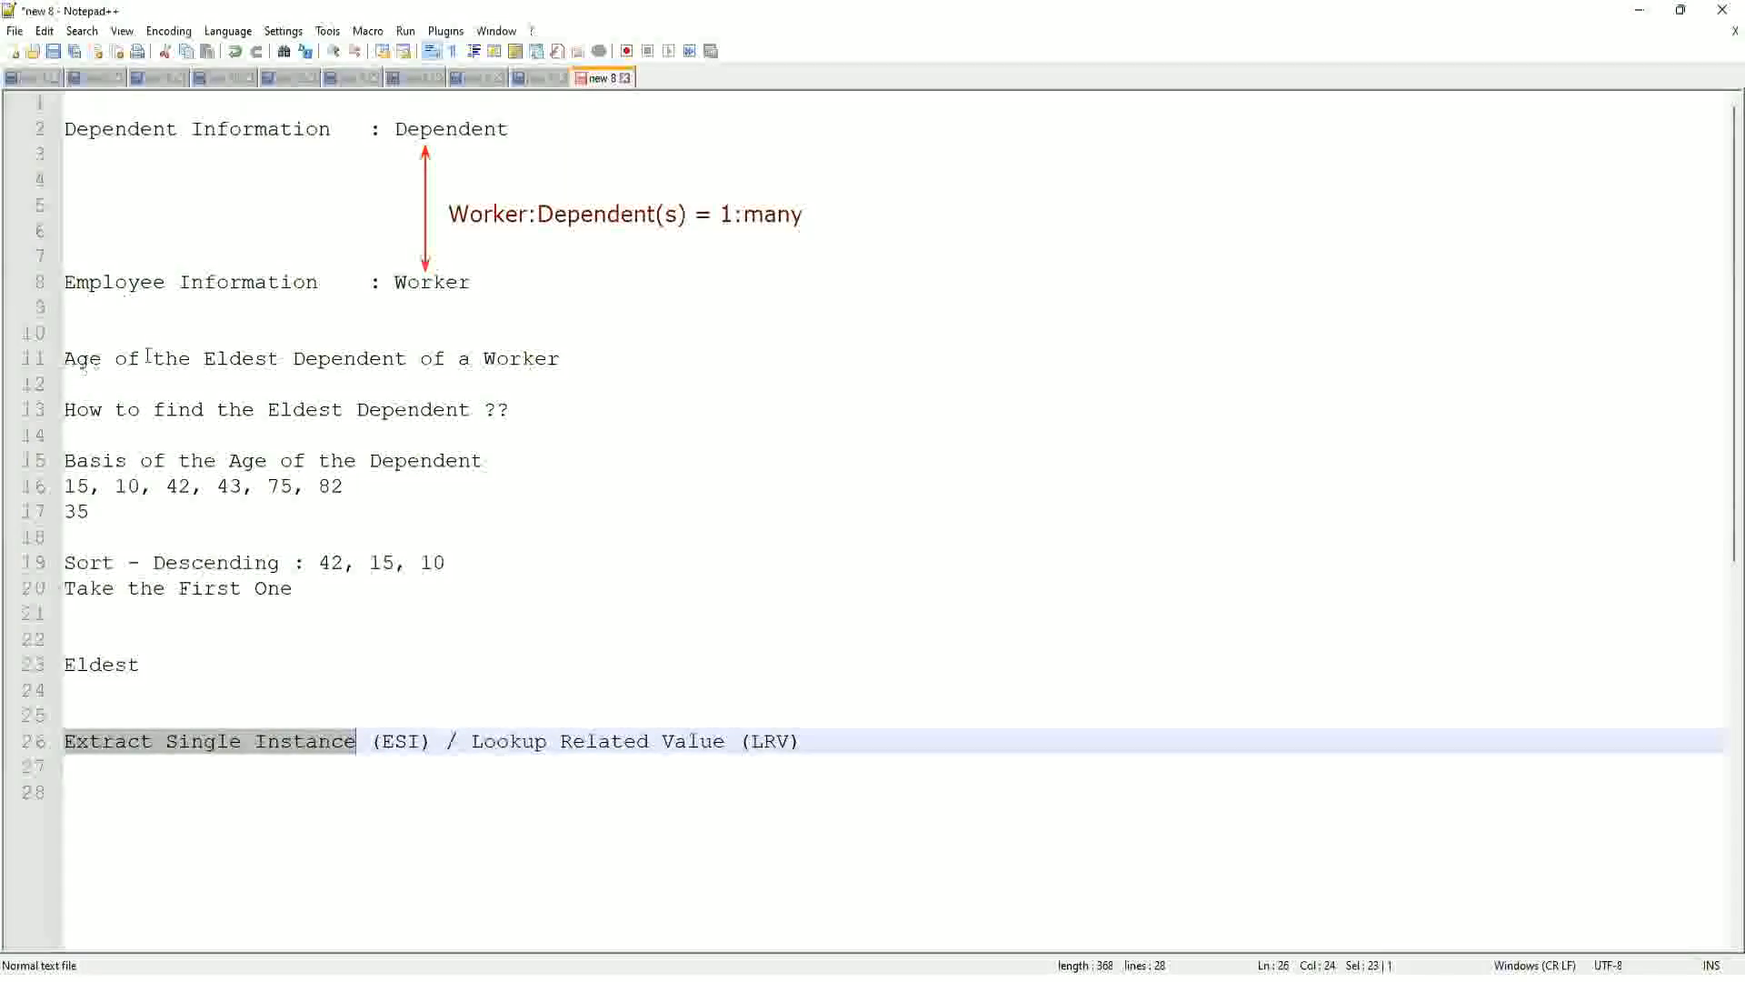
# - Switch to Workday and start a proxy session acting as the chosen worker
pyautogui.click(576, 357)
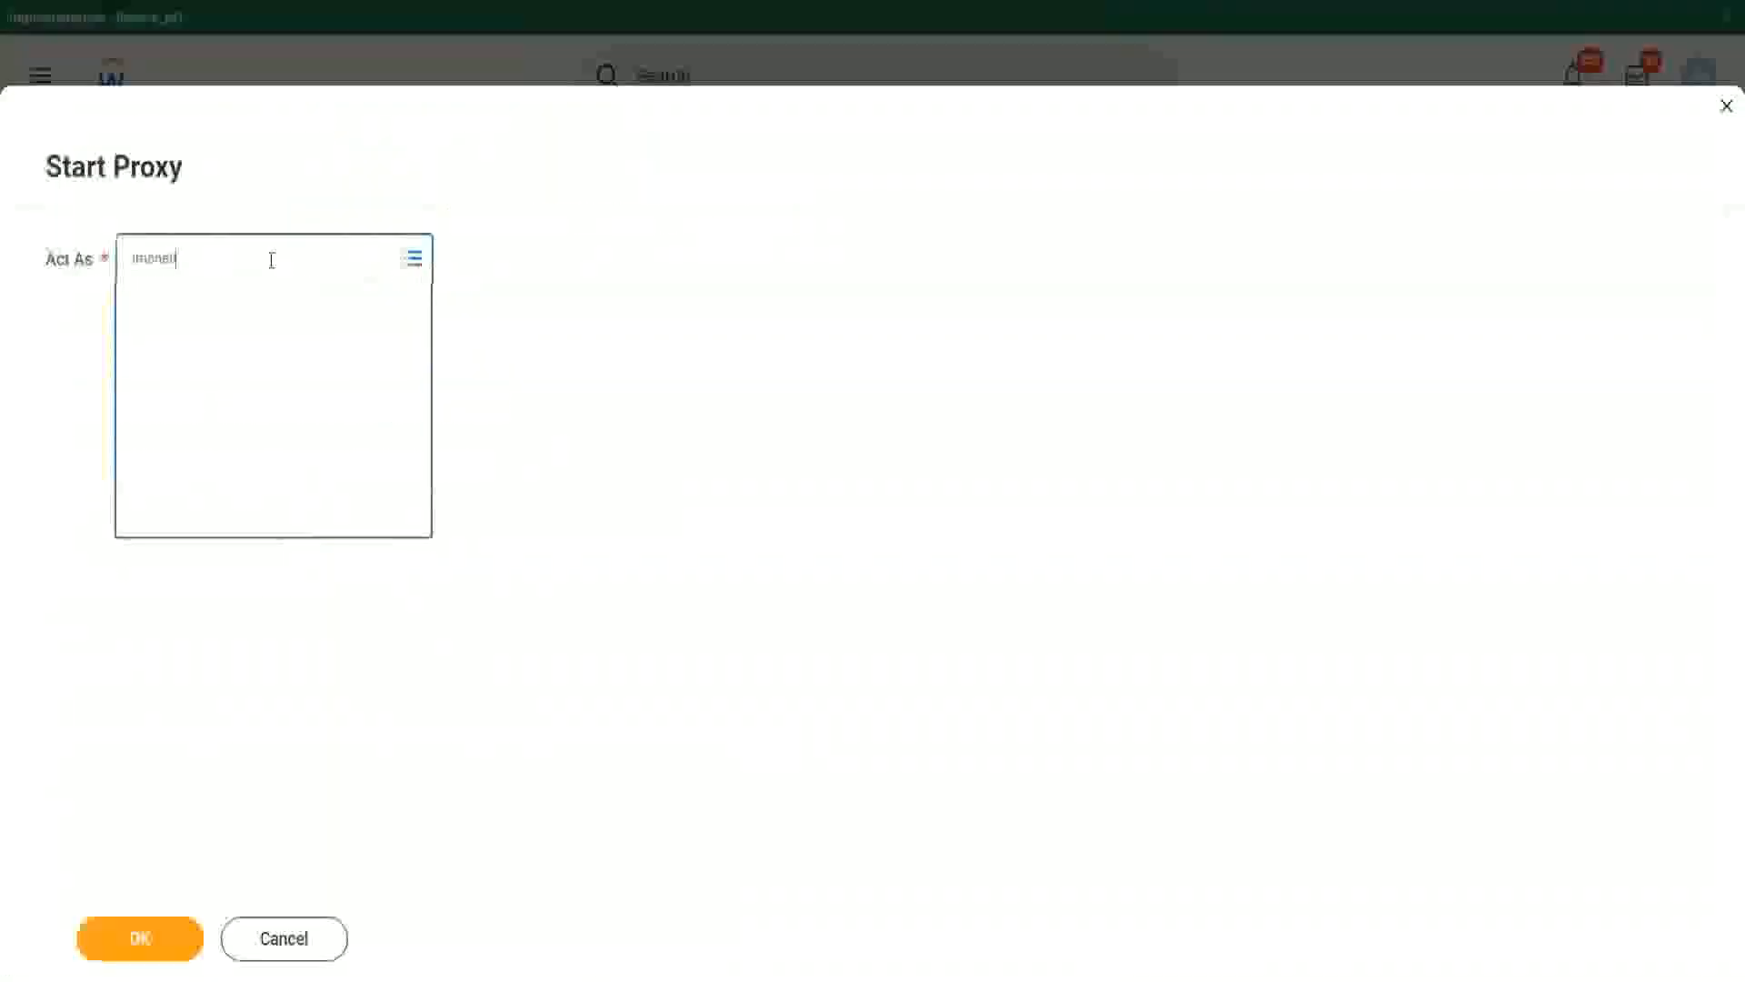
pyautogui.press('Return')
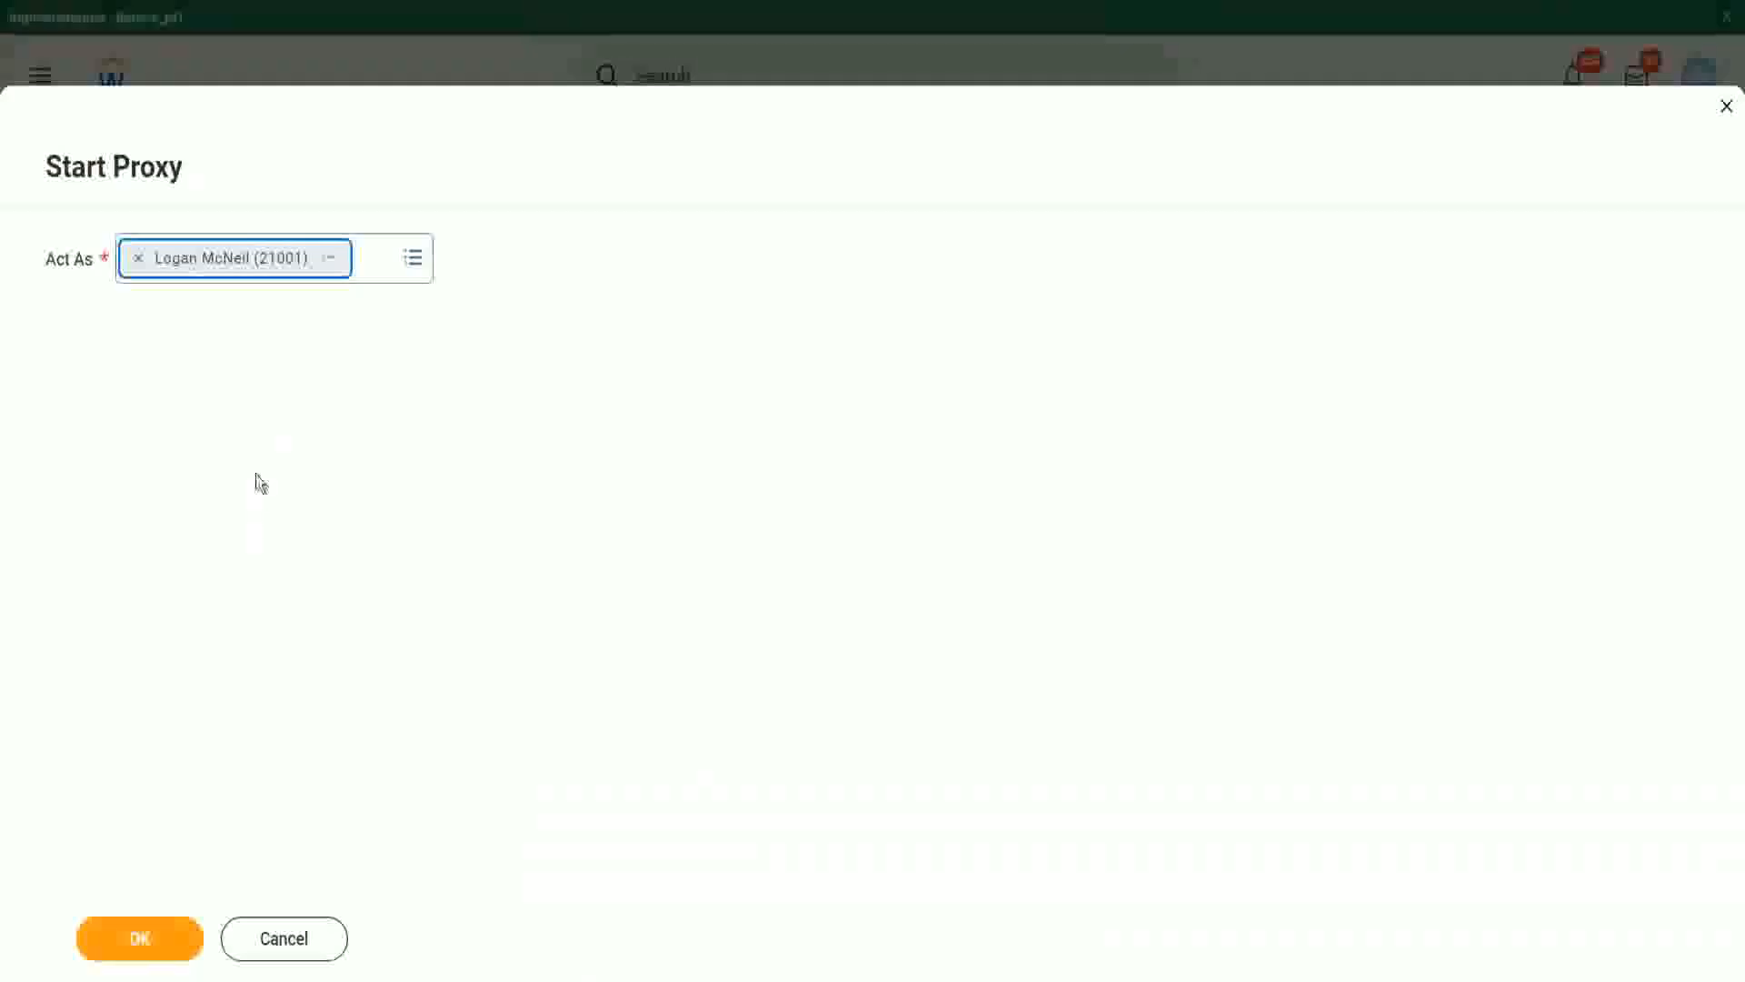
pyautogui.click(143, 952)
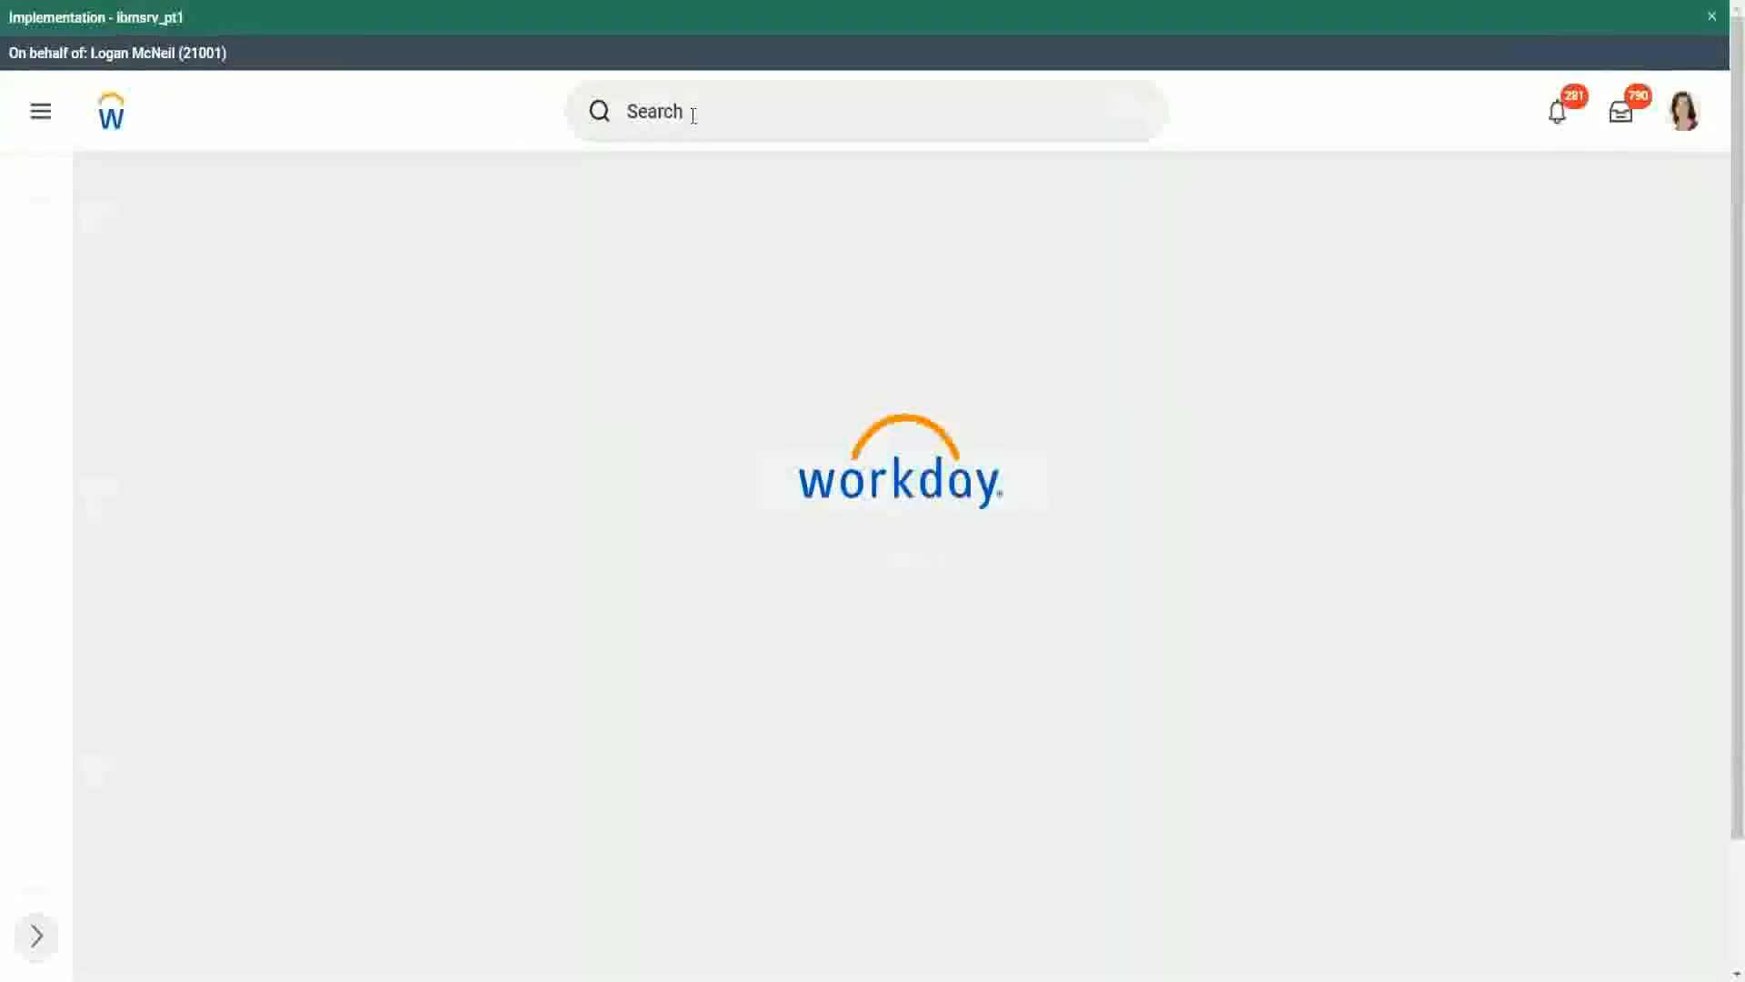
# - Search for "rd: ww" and open the WW Base Pay Details custom report definition
pyautogui.click(694, 112)
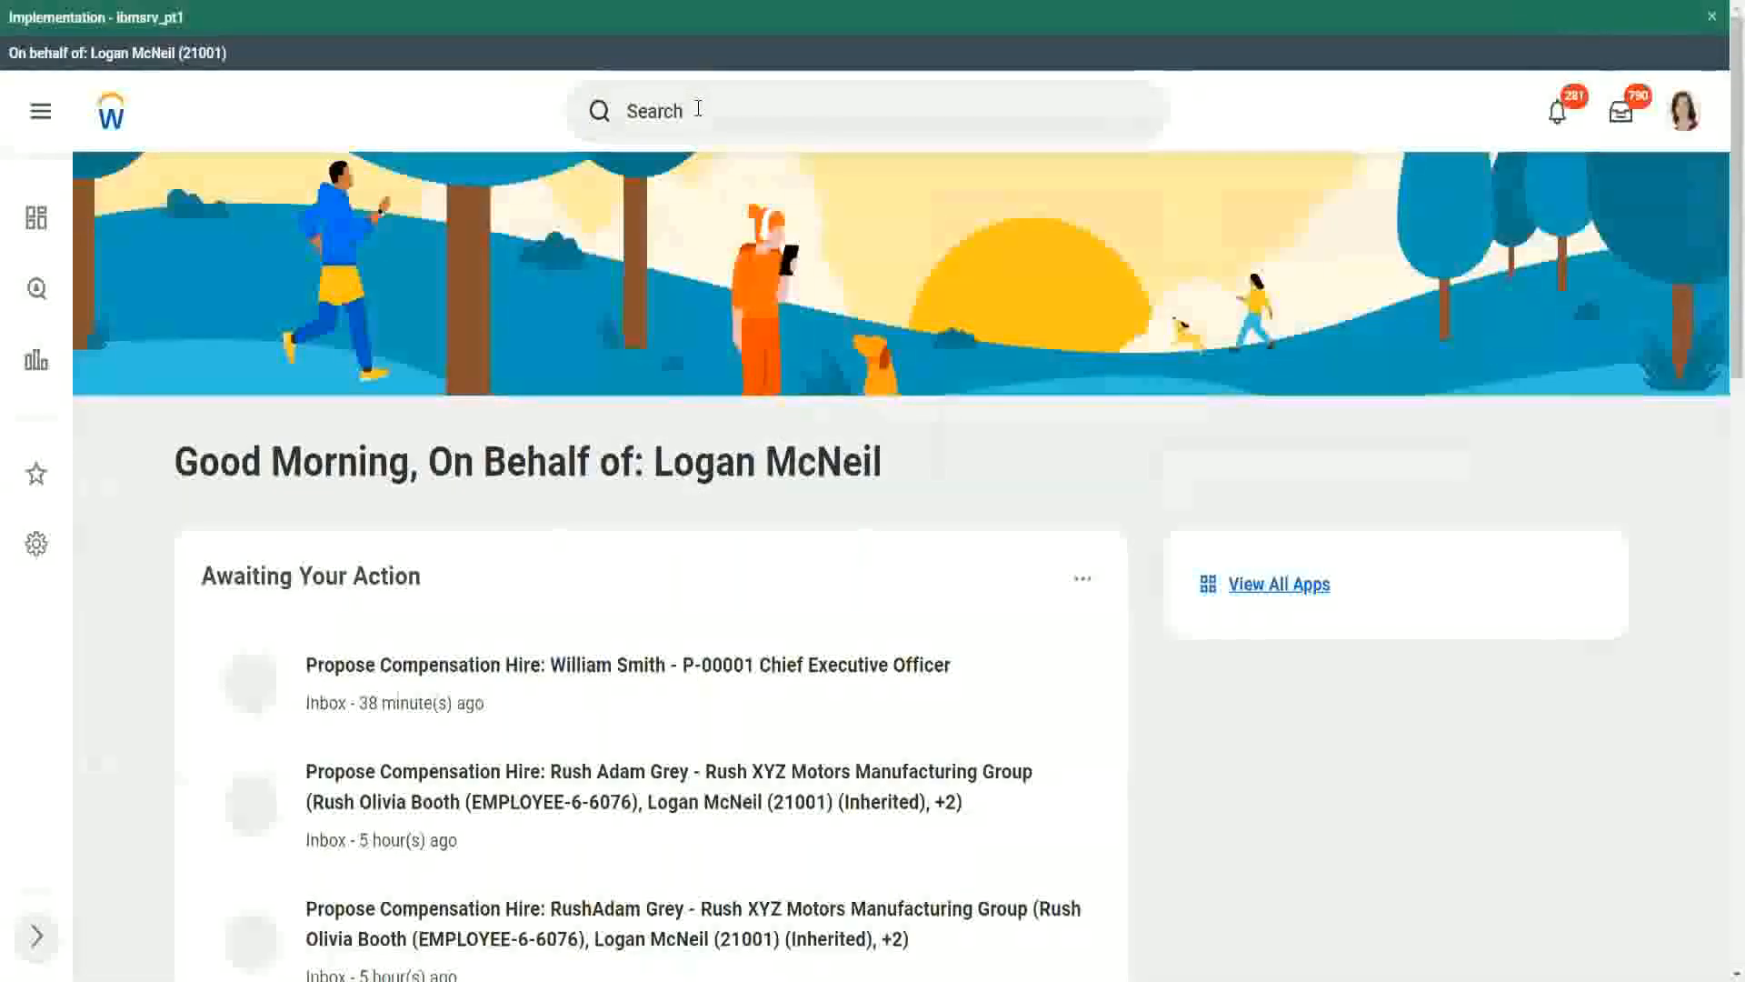
pyautogui.scroll(-9, 698, 114)
pyautogui.scroll(9, 663, 128)
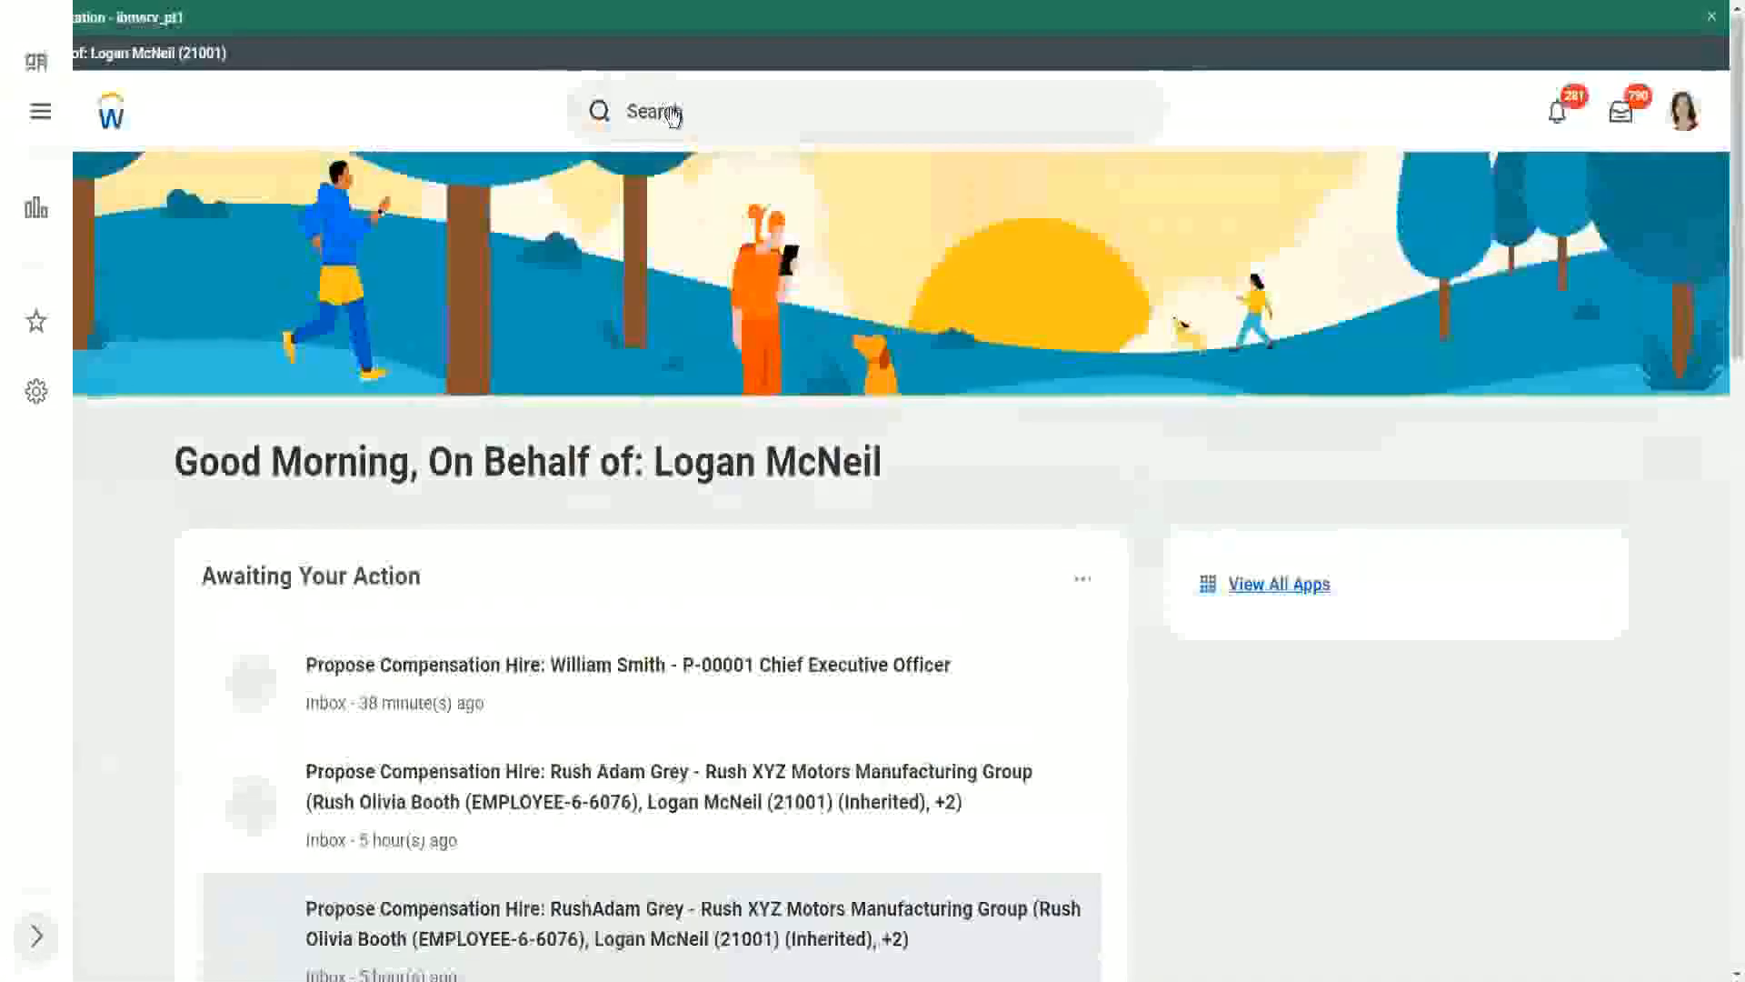
pyautogui.click(724, 110)
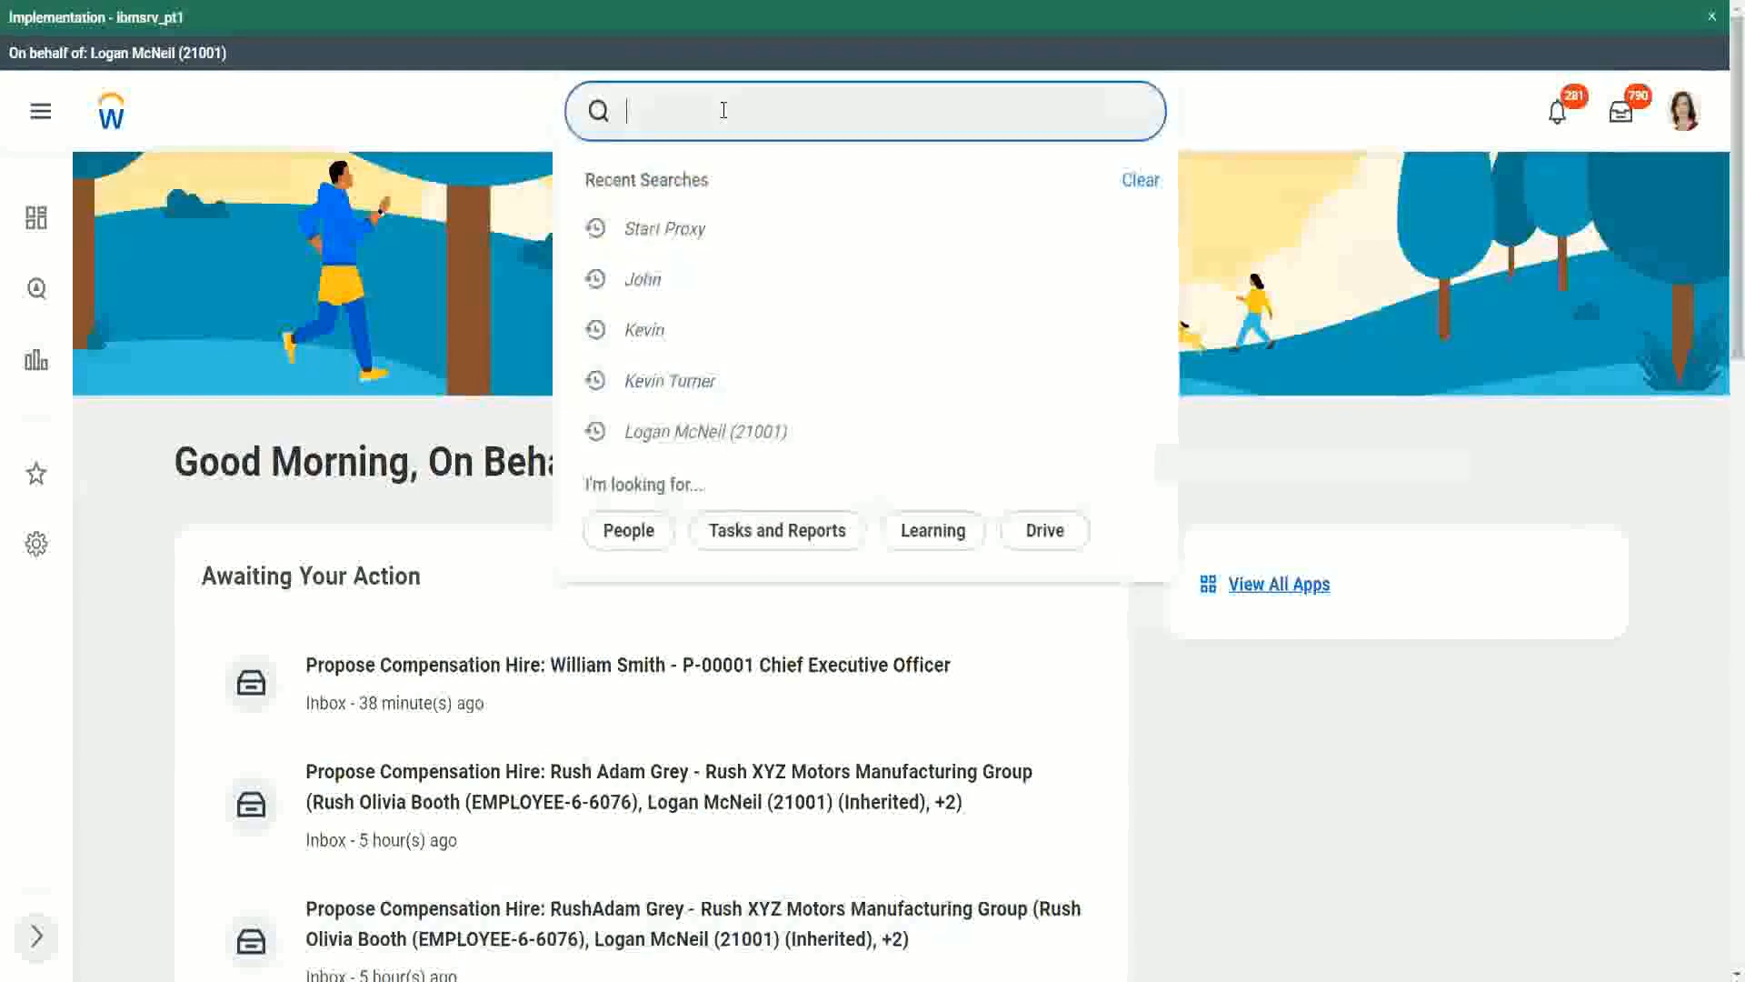
pyautogui.write('rd: ww')
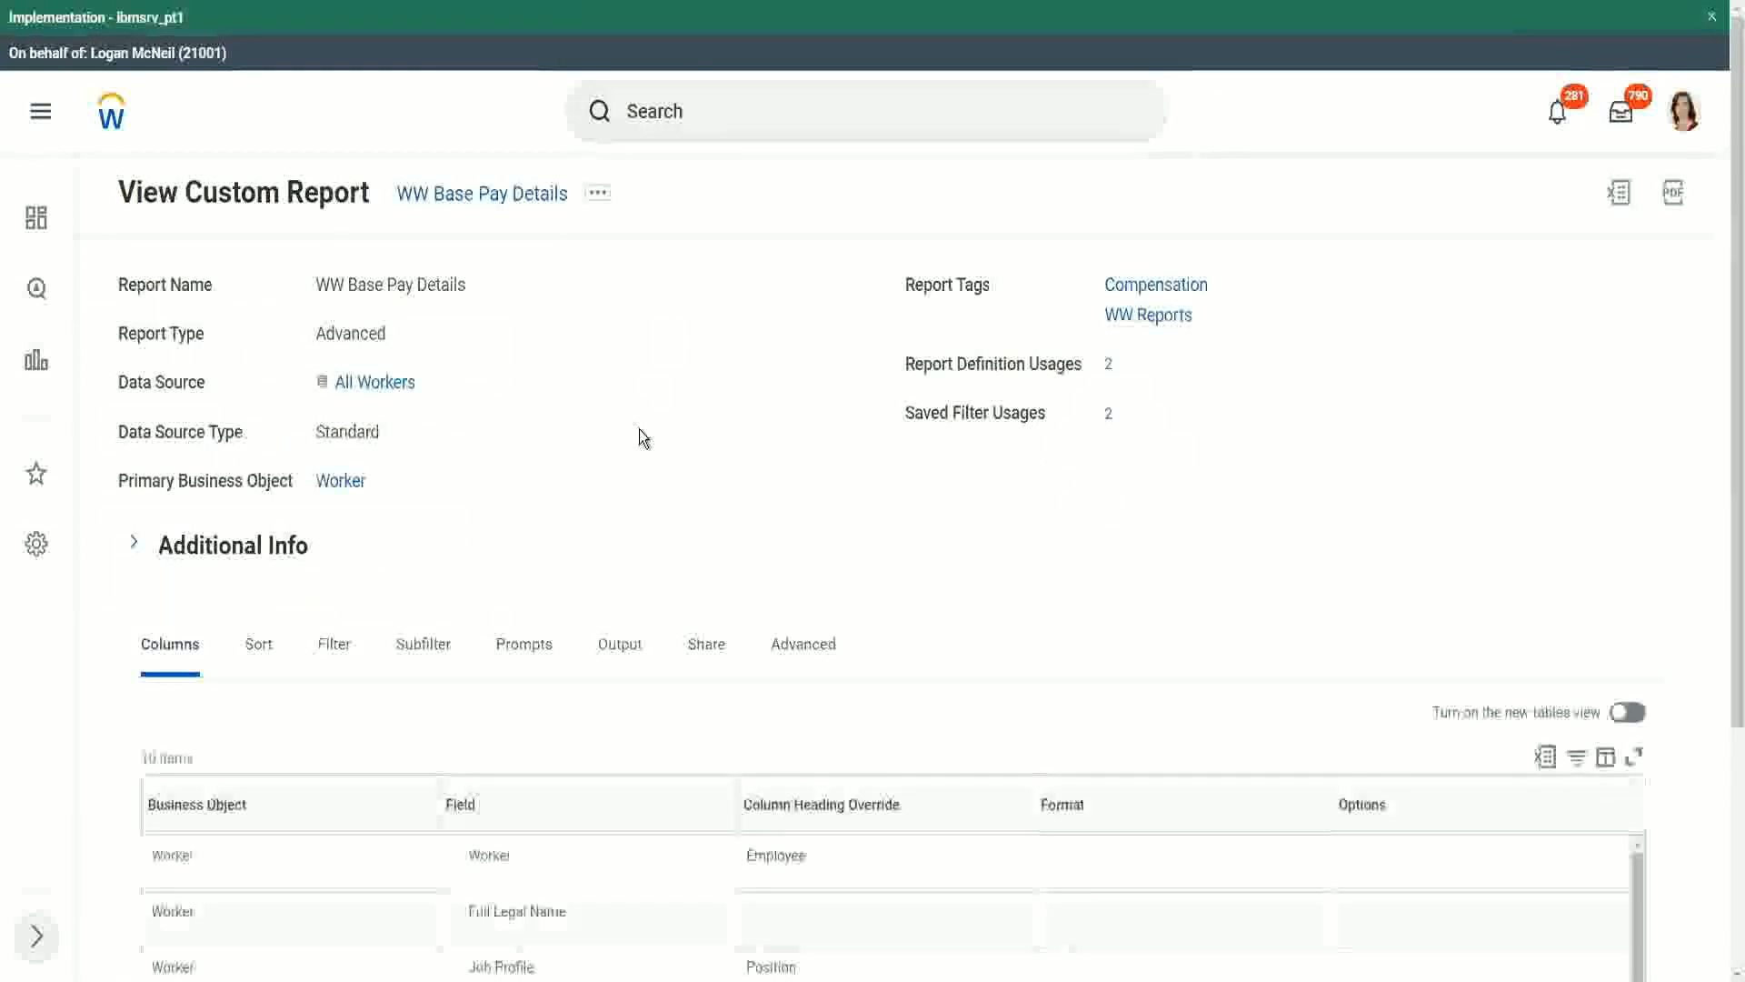
# - Run the WW Base Pay Details report with the default hire date range of 04/25/2021 to 04/24/2022
pyautogui.scroll(-5, 640, 434)
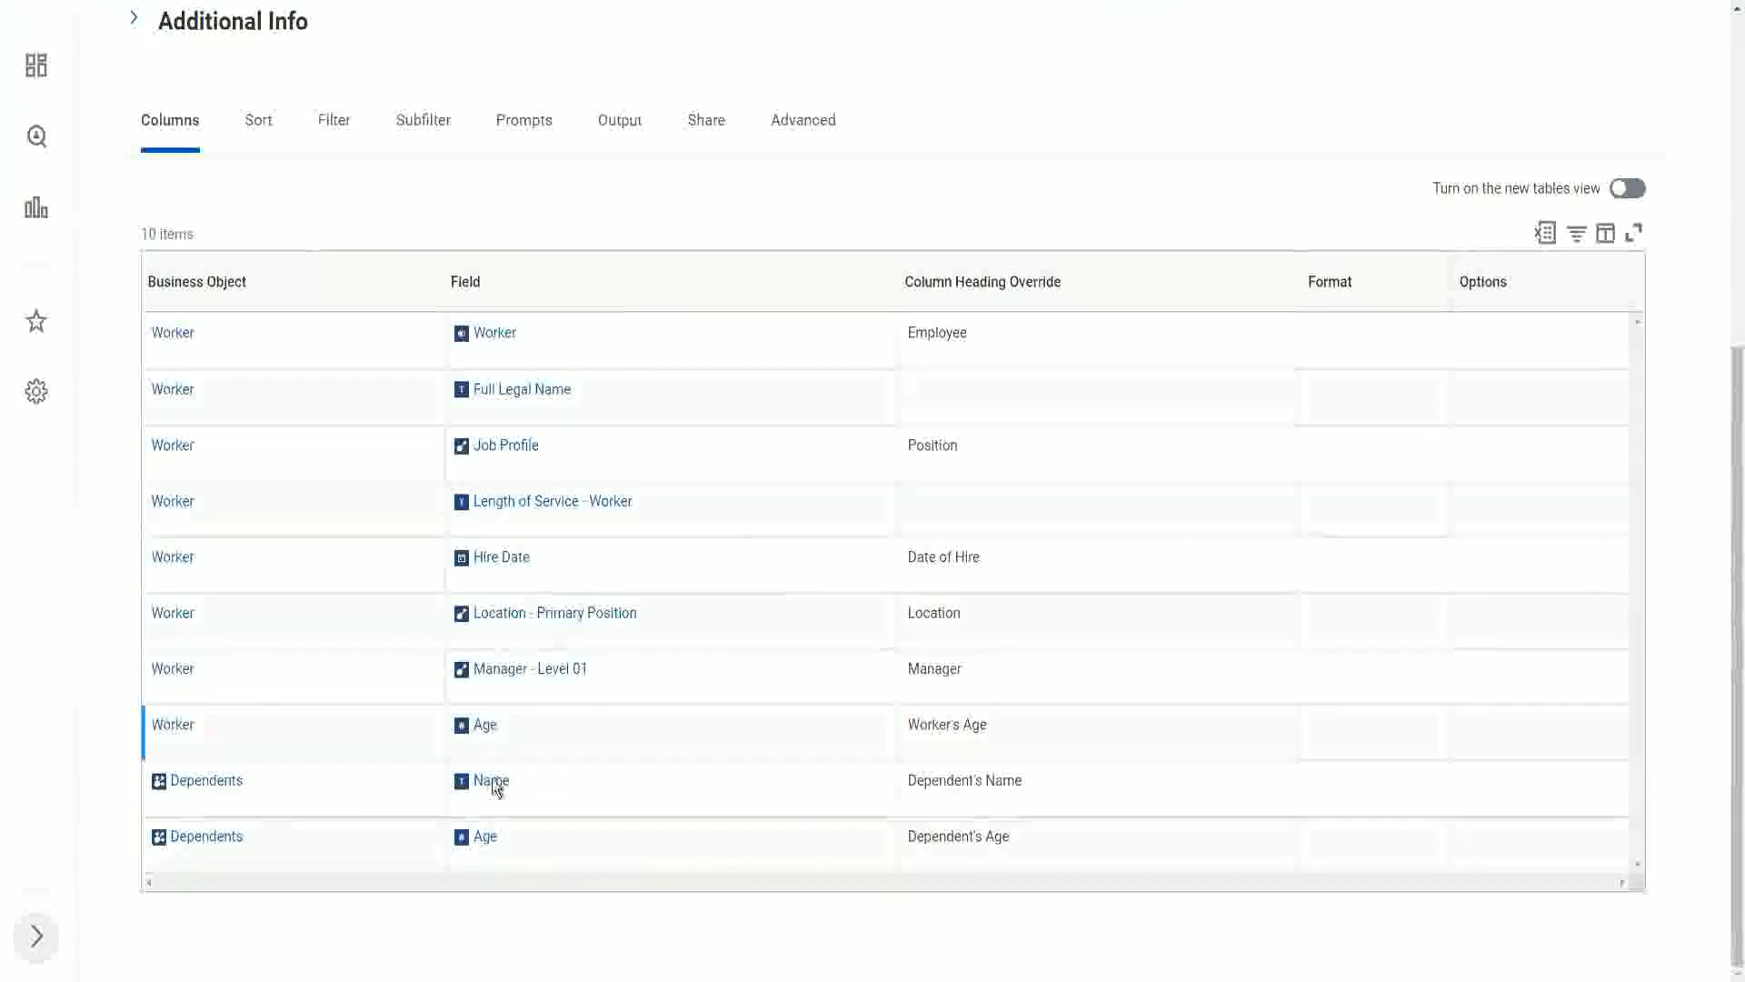
pyautogui.scroll(1, 732, 627)
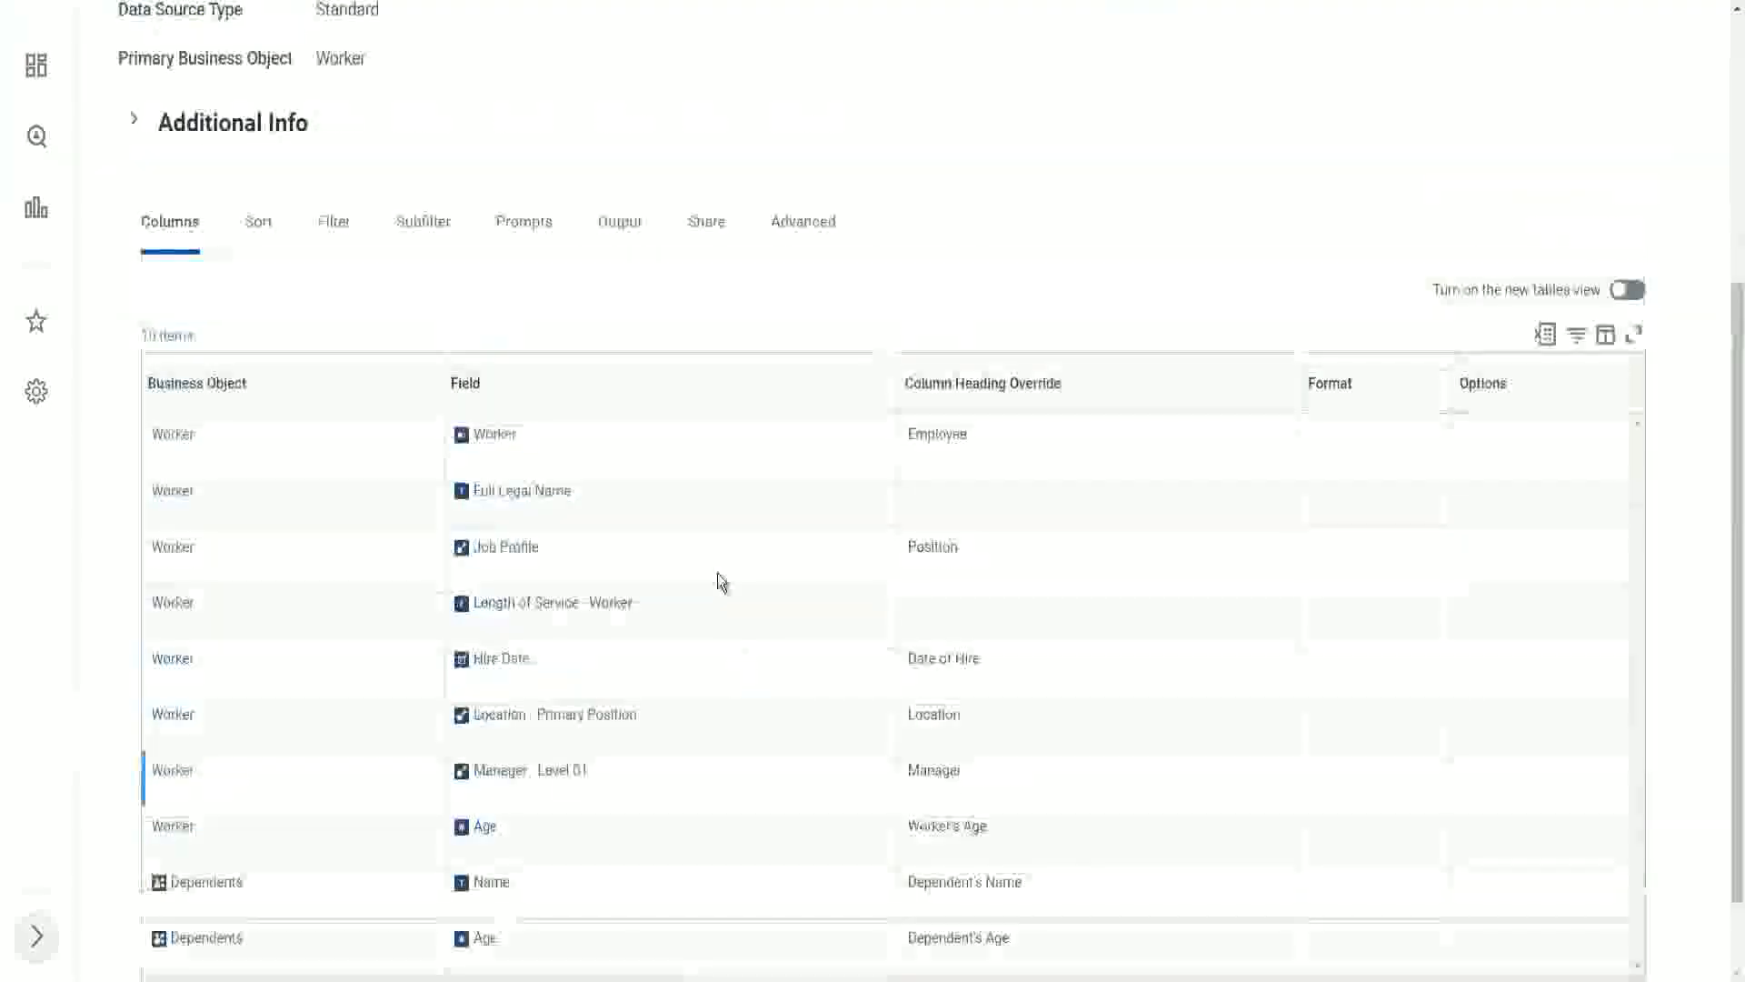
pyautogui.scroll(4, 718, 574)
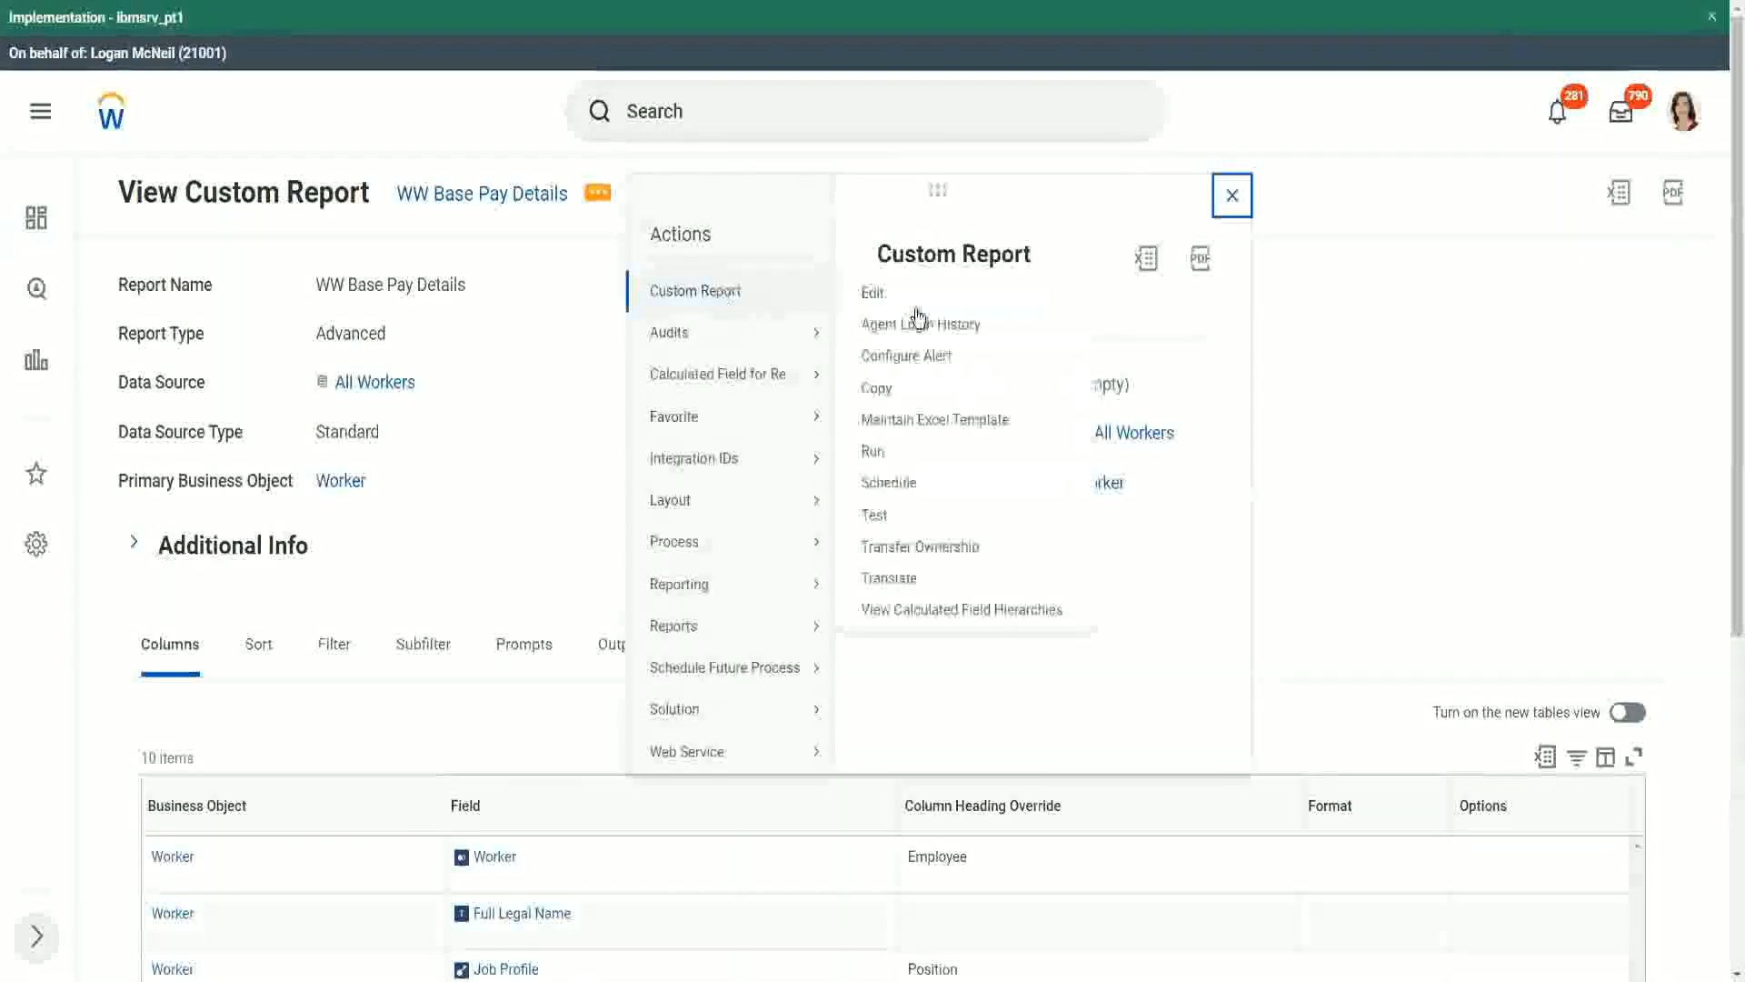
pyautogui.click(873, 453)
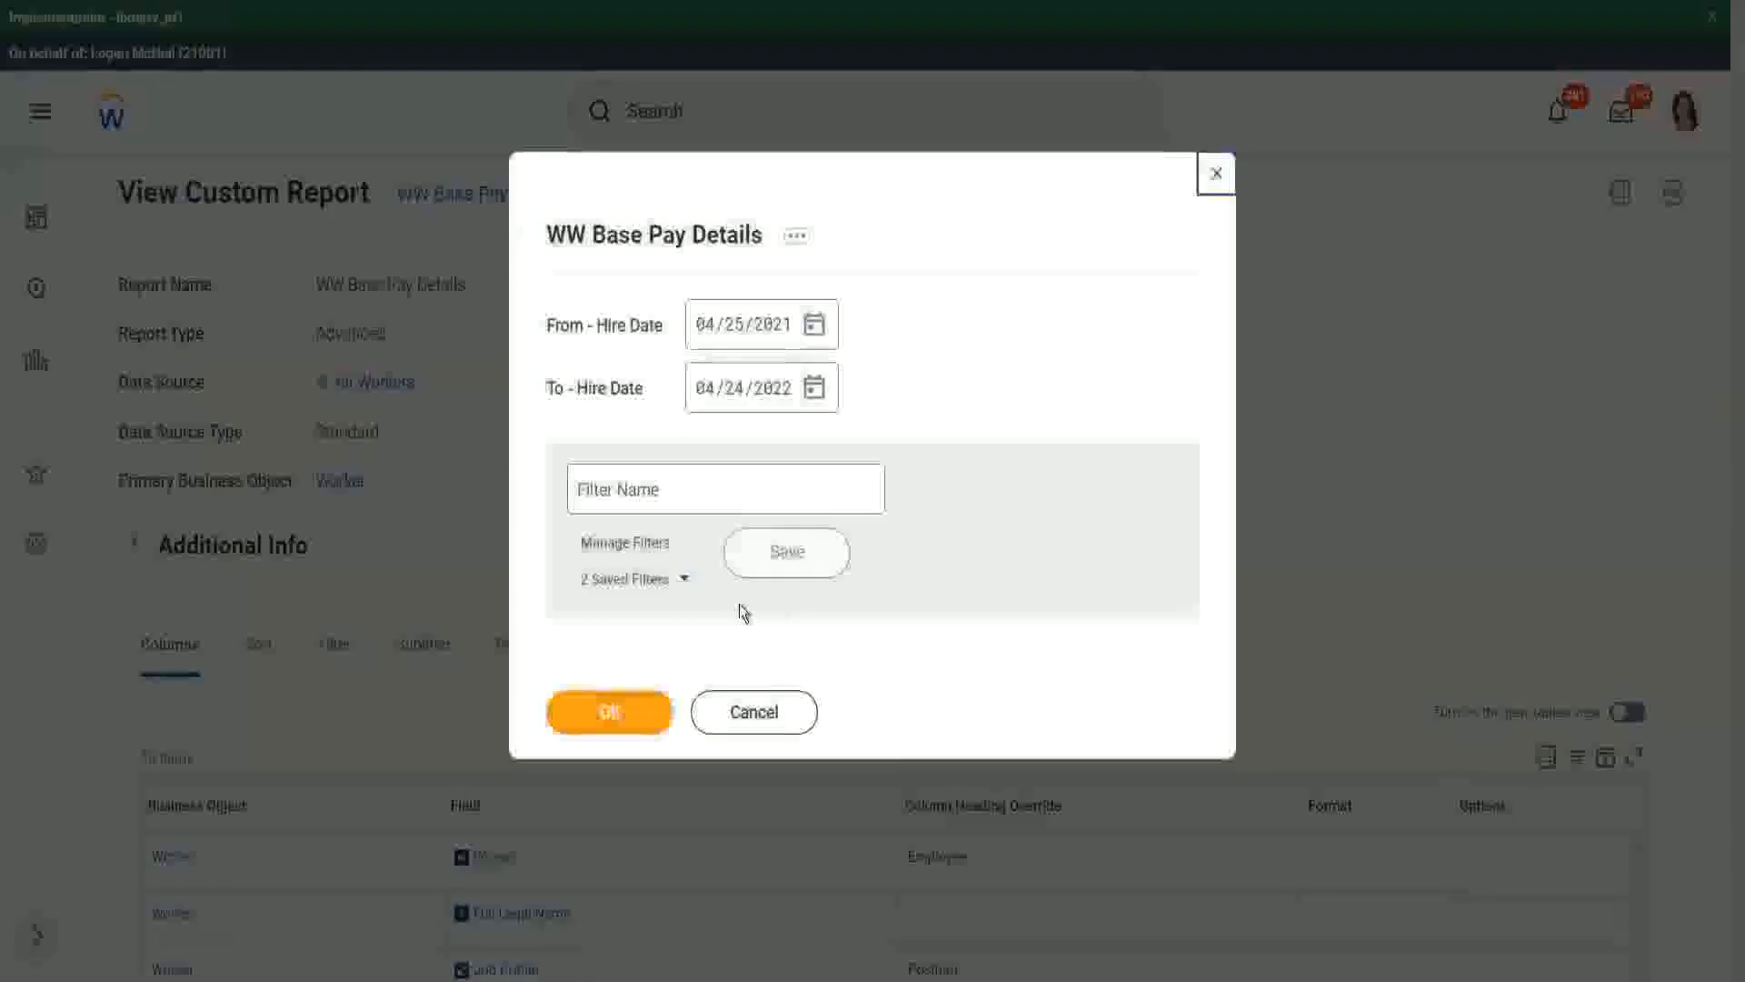
pyautogui.click(686, 582)
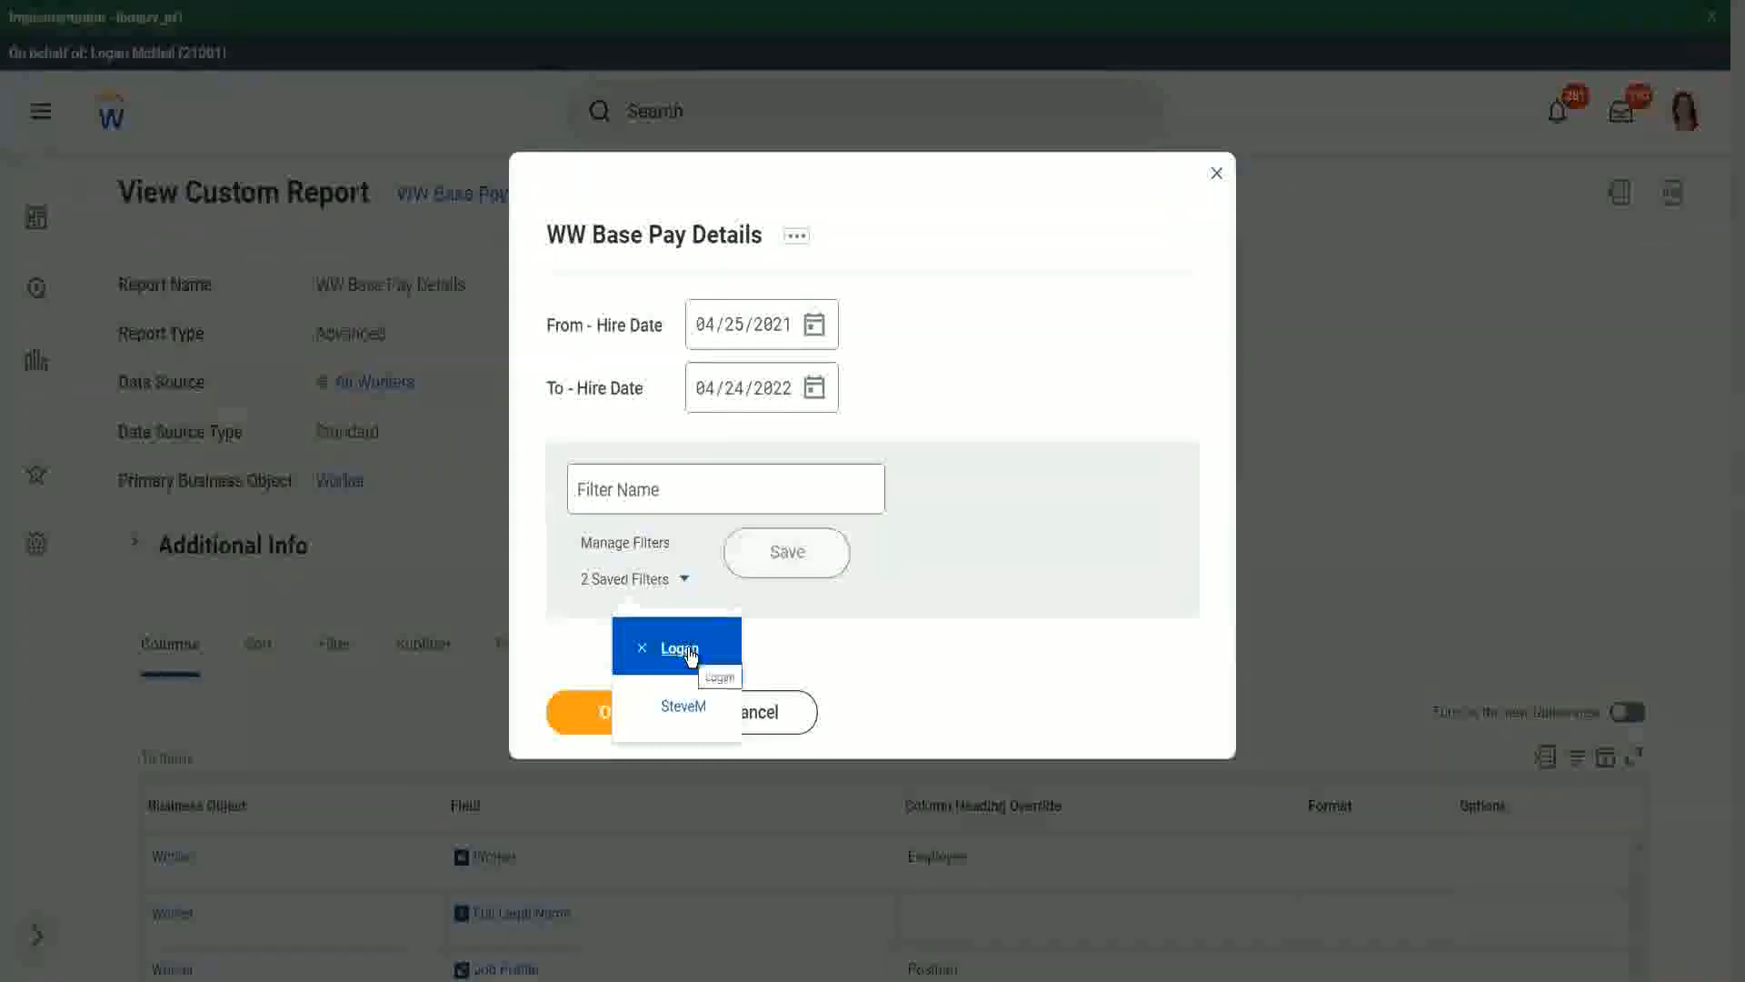
pyautogui.click(1000, 309)
pyautogui.click(631, 717)
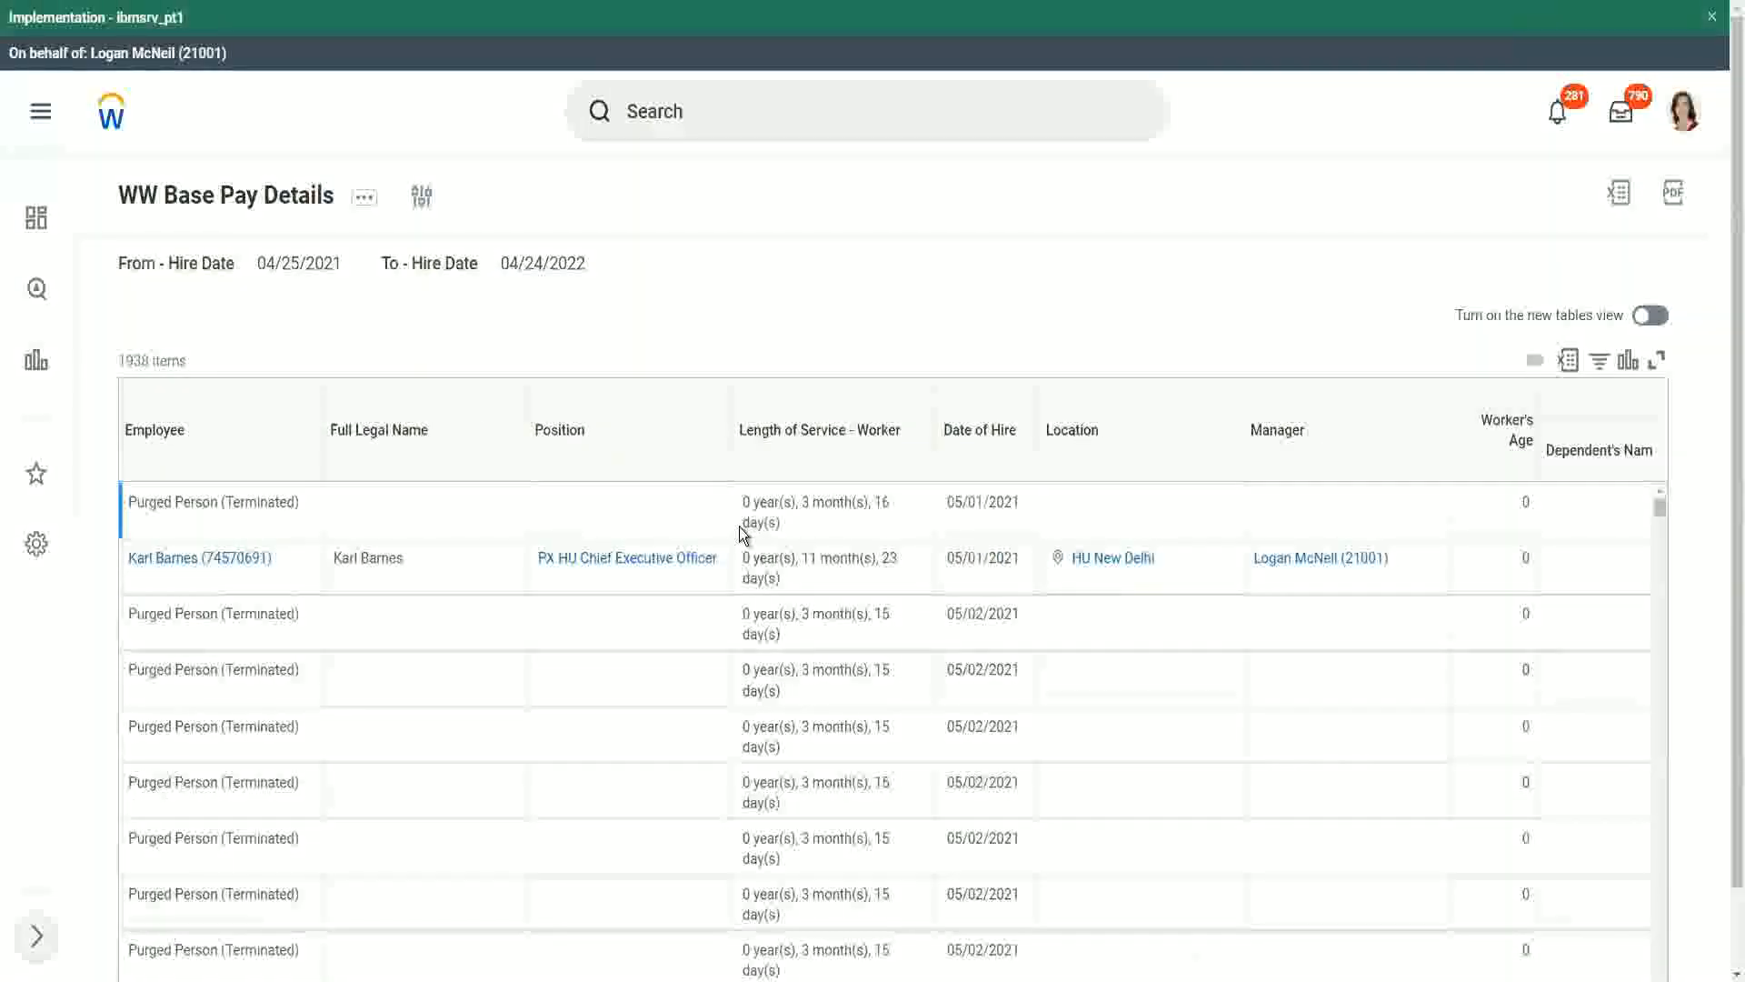
# - Examine the report rows for workers with values in the Dependent's Name and Dependent's Age columns
pyautogui.scroll(-3, 580, 545)
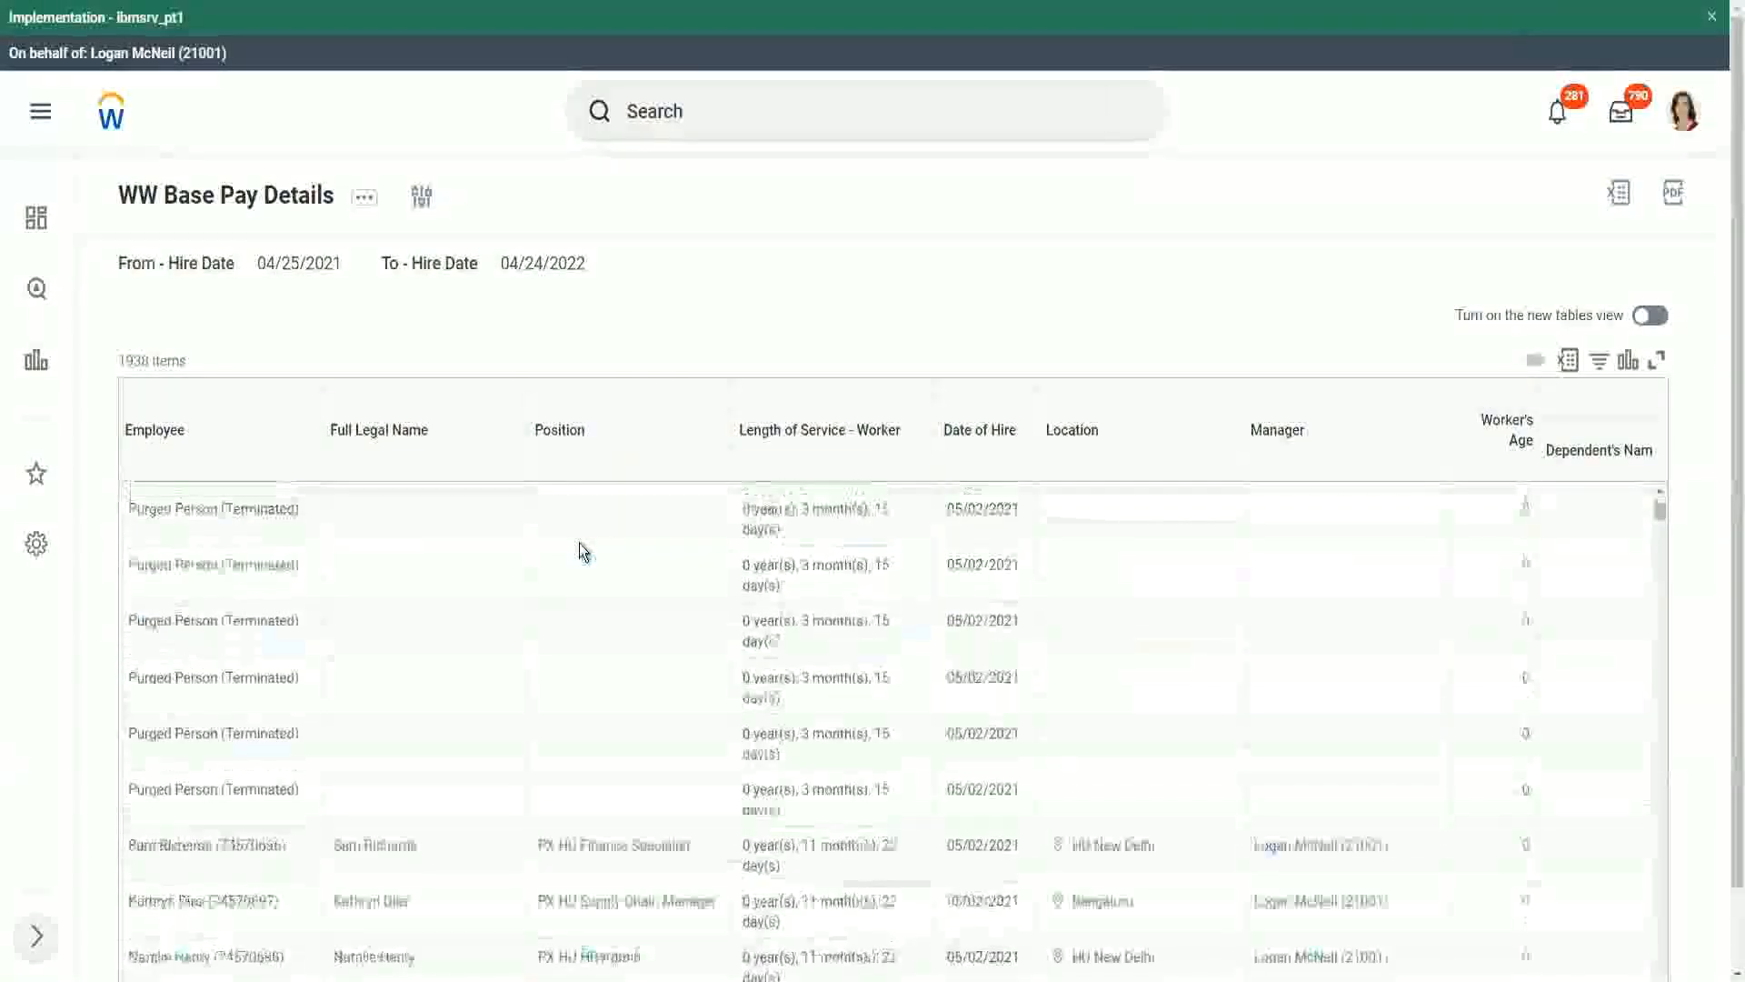
pyautogui.scroll(-5, 579, 542)
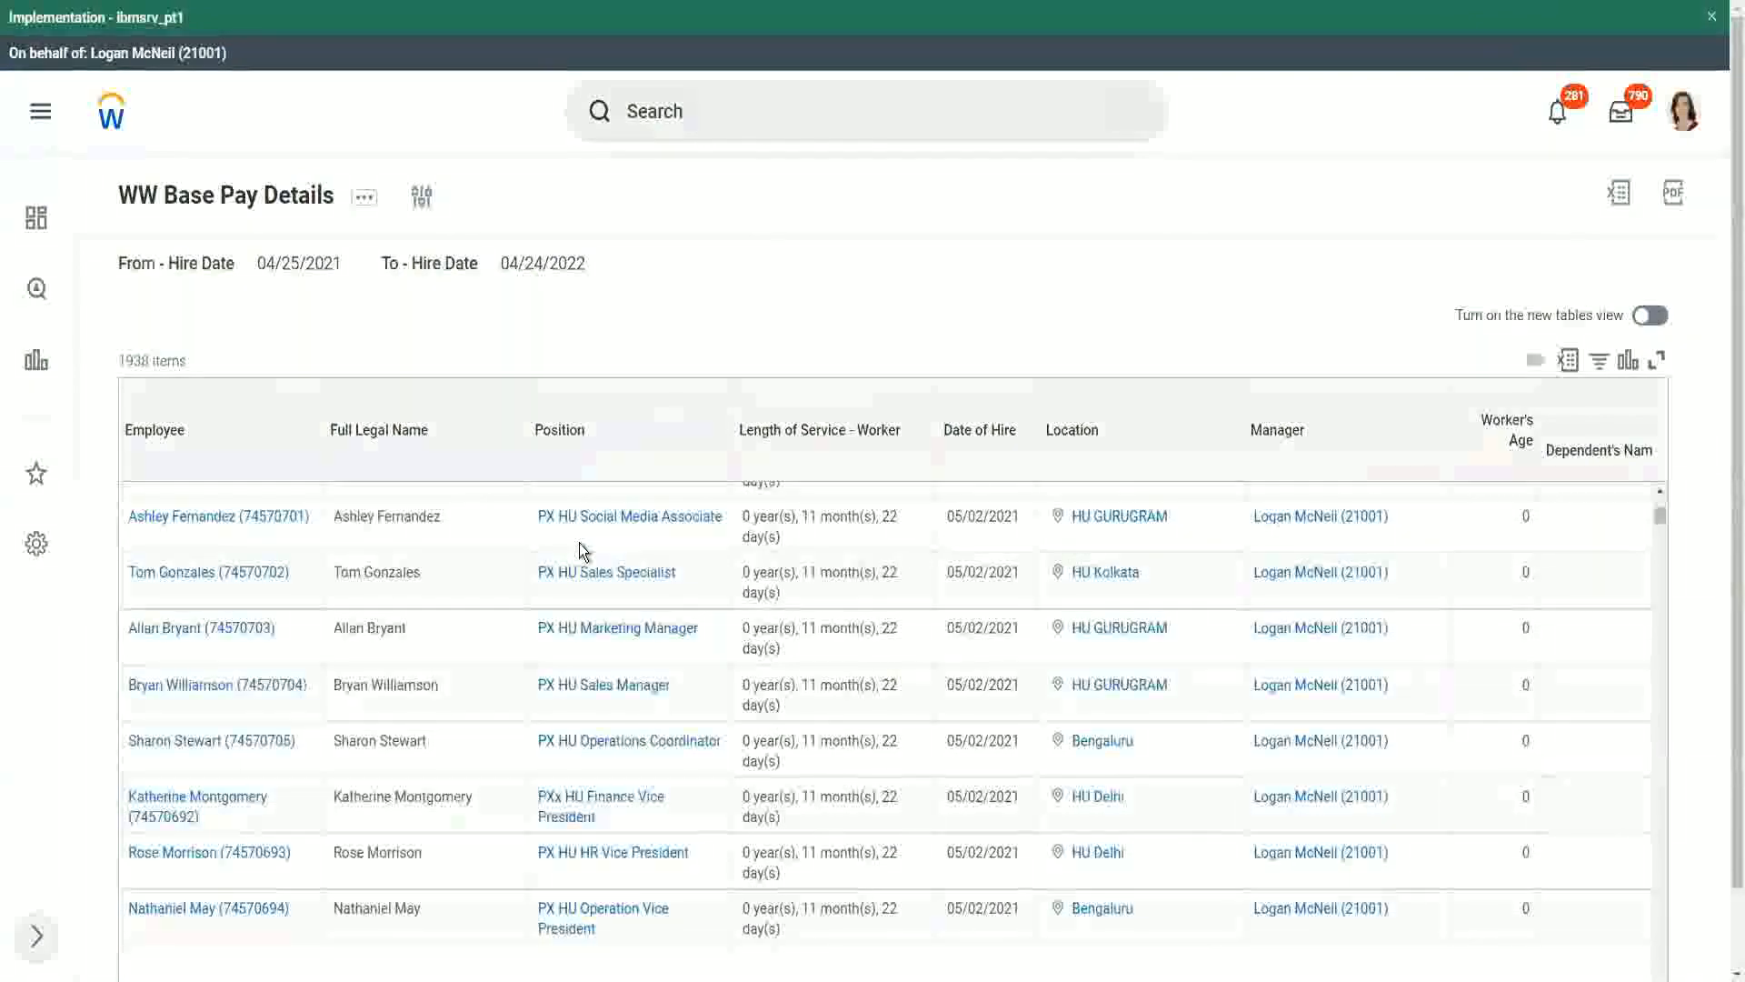
pyautogui.scroll(-1, 580, 543)
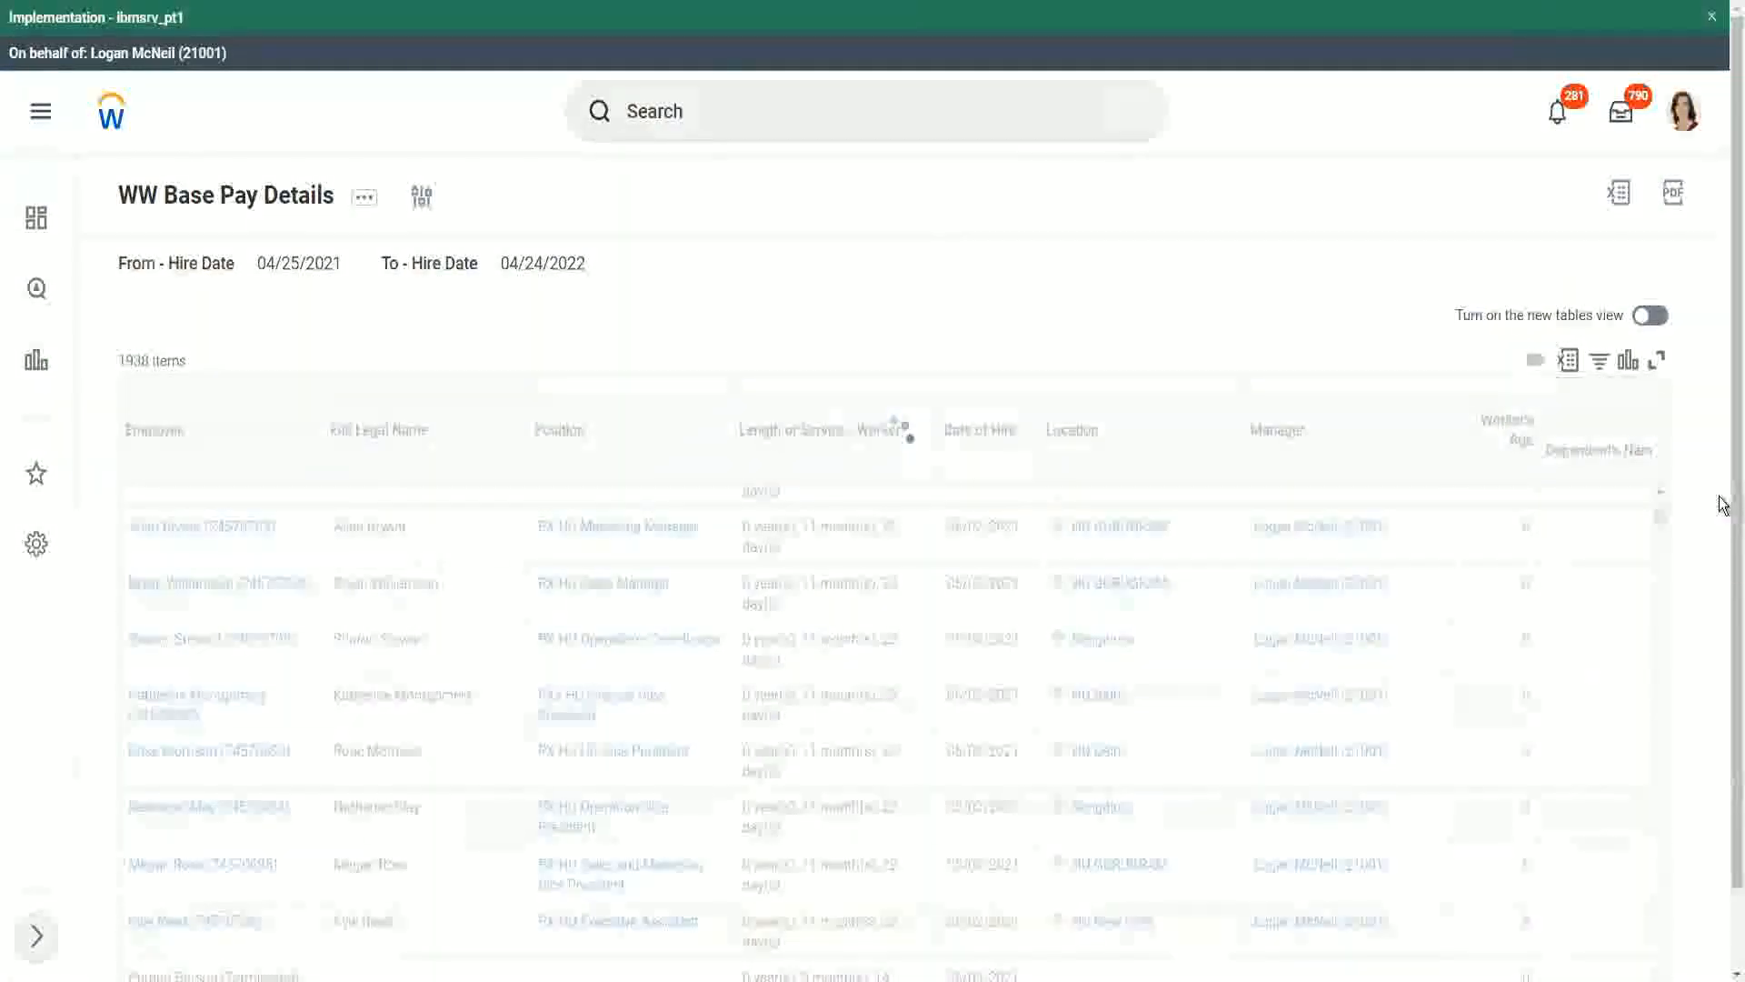
pyautogui.scroll(-1, 1726, 810)
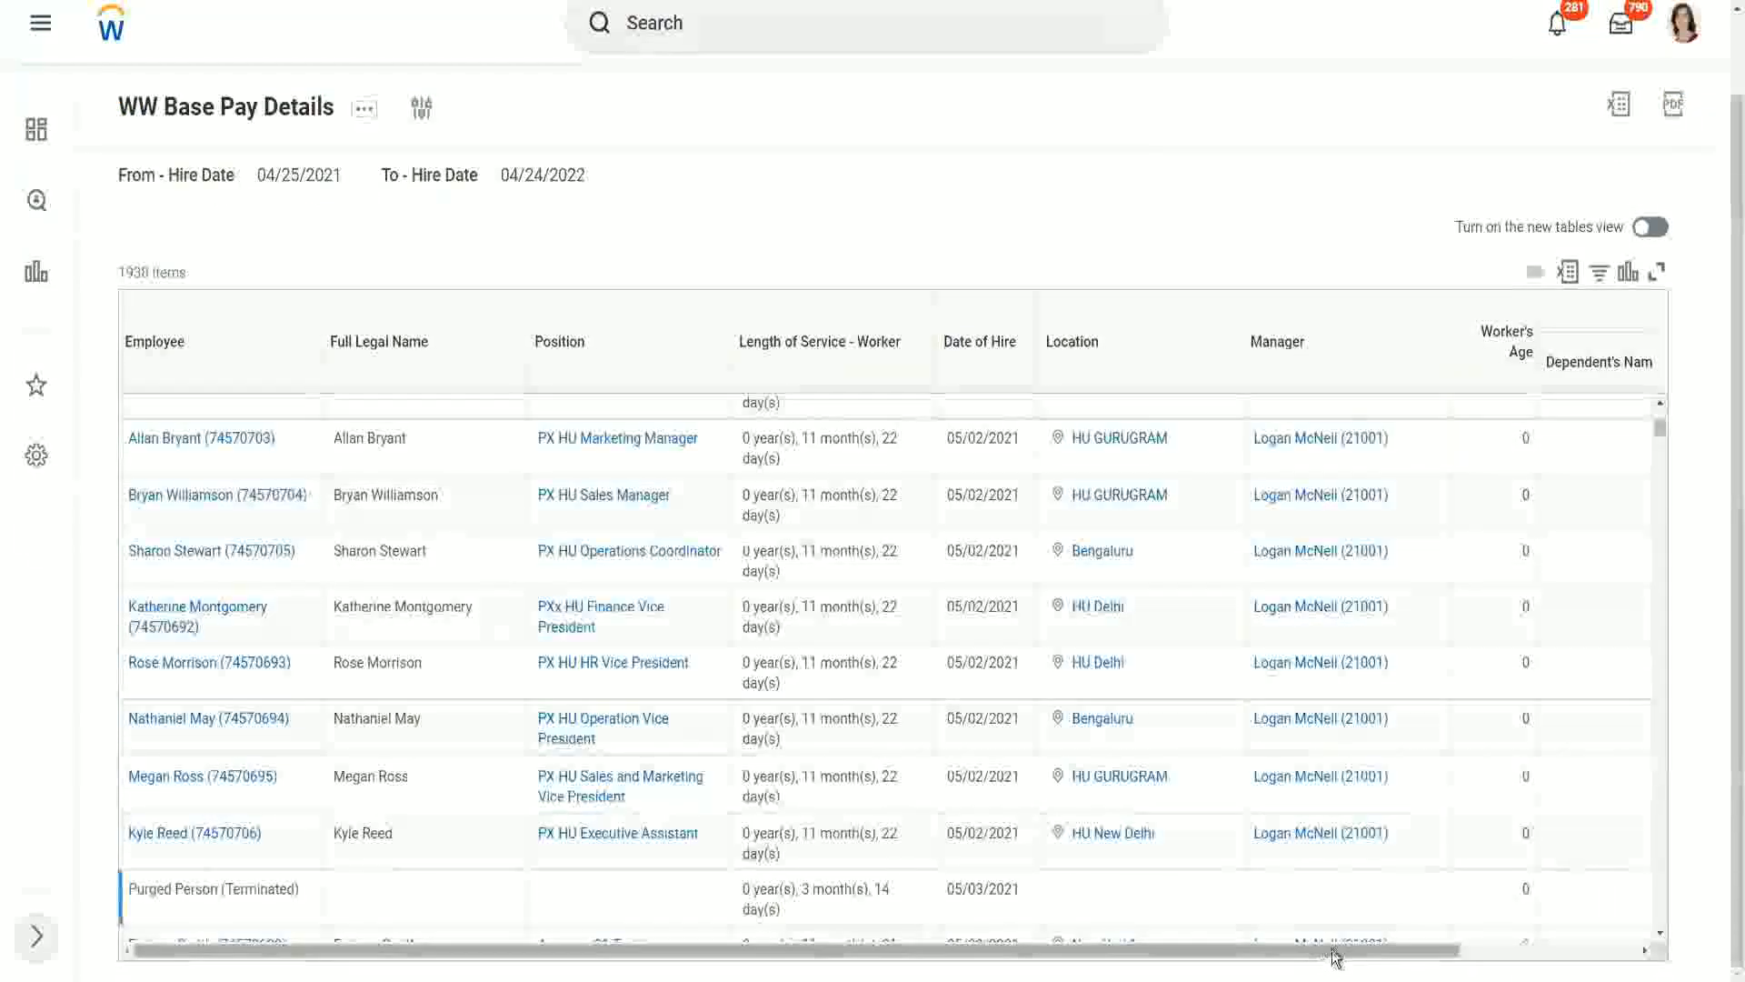
pyautogui.moveTo(1343, 954); pyautogui.dragTo(1562, 865)
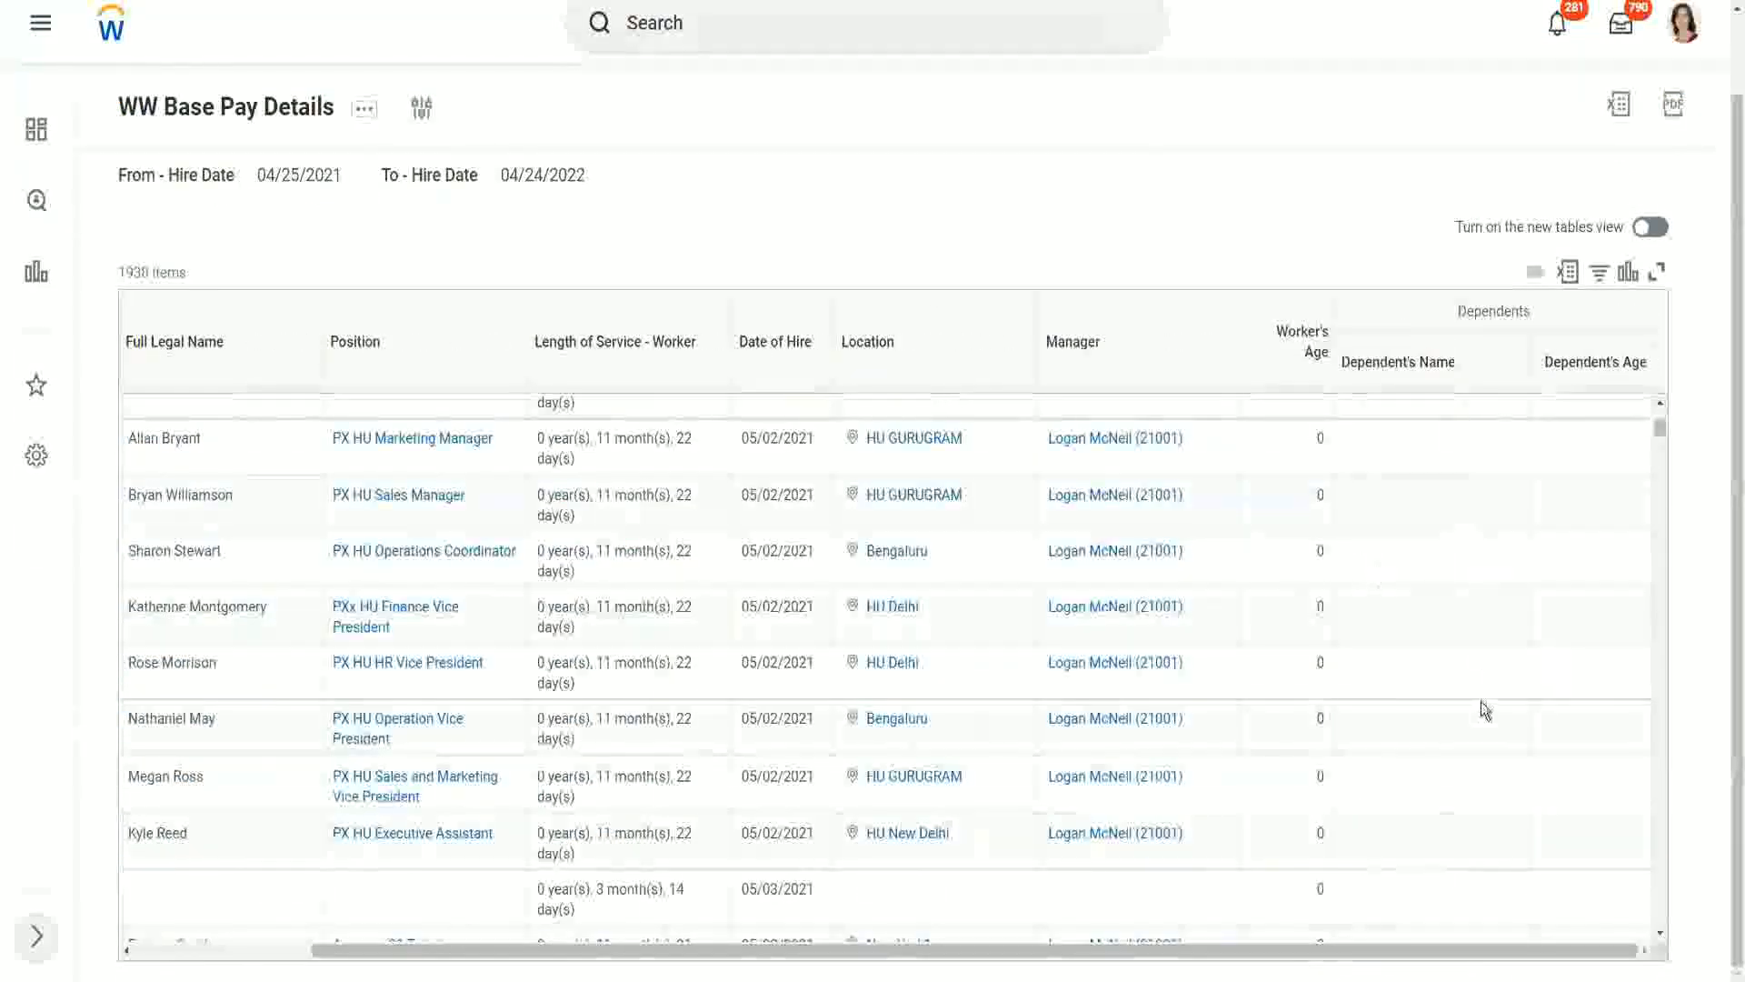
pyautogui.scroll(-1, 1546, 623)
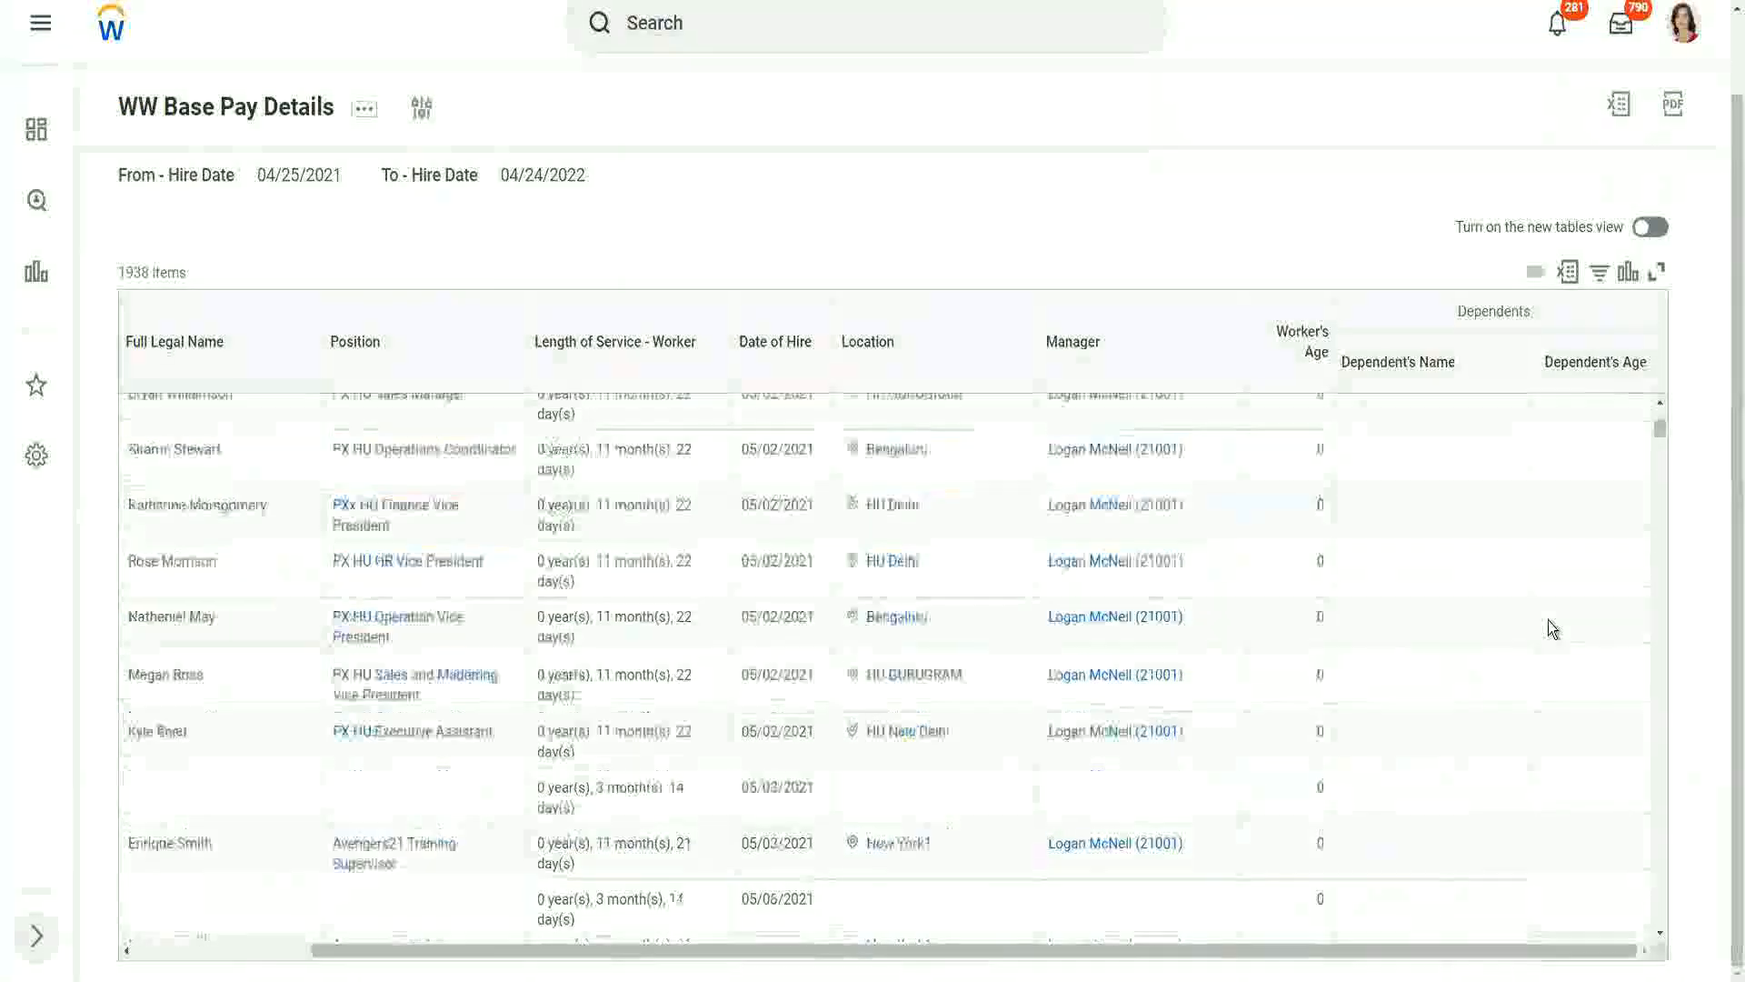
pyautogui.scroll(-5, 1547, 620)
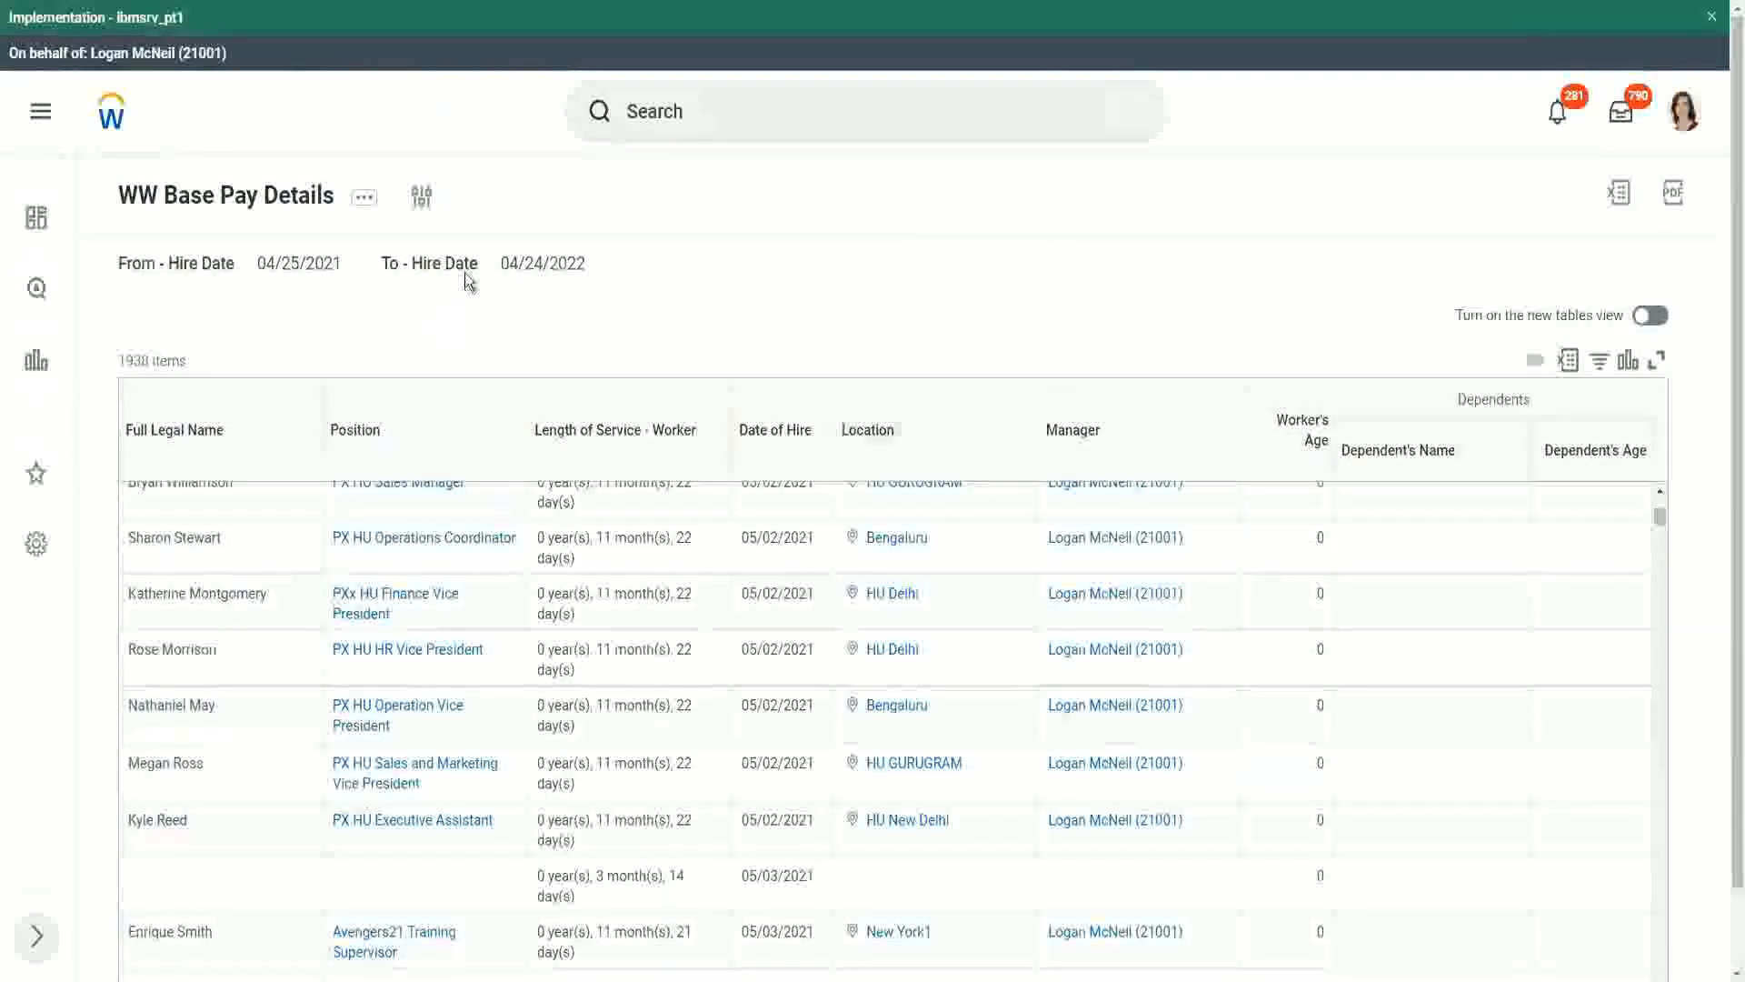
# - Rerun the report with the hire date range set from 01/01/2000 to 12/31/2000
pyautogui.click(425, 203)
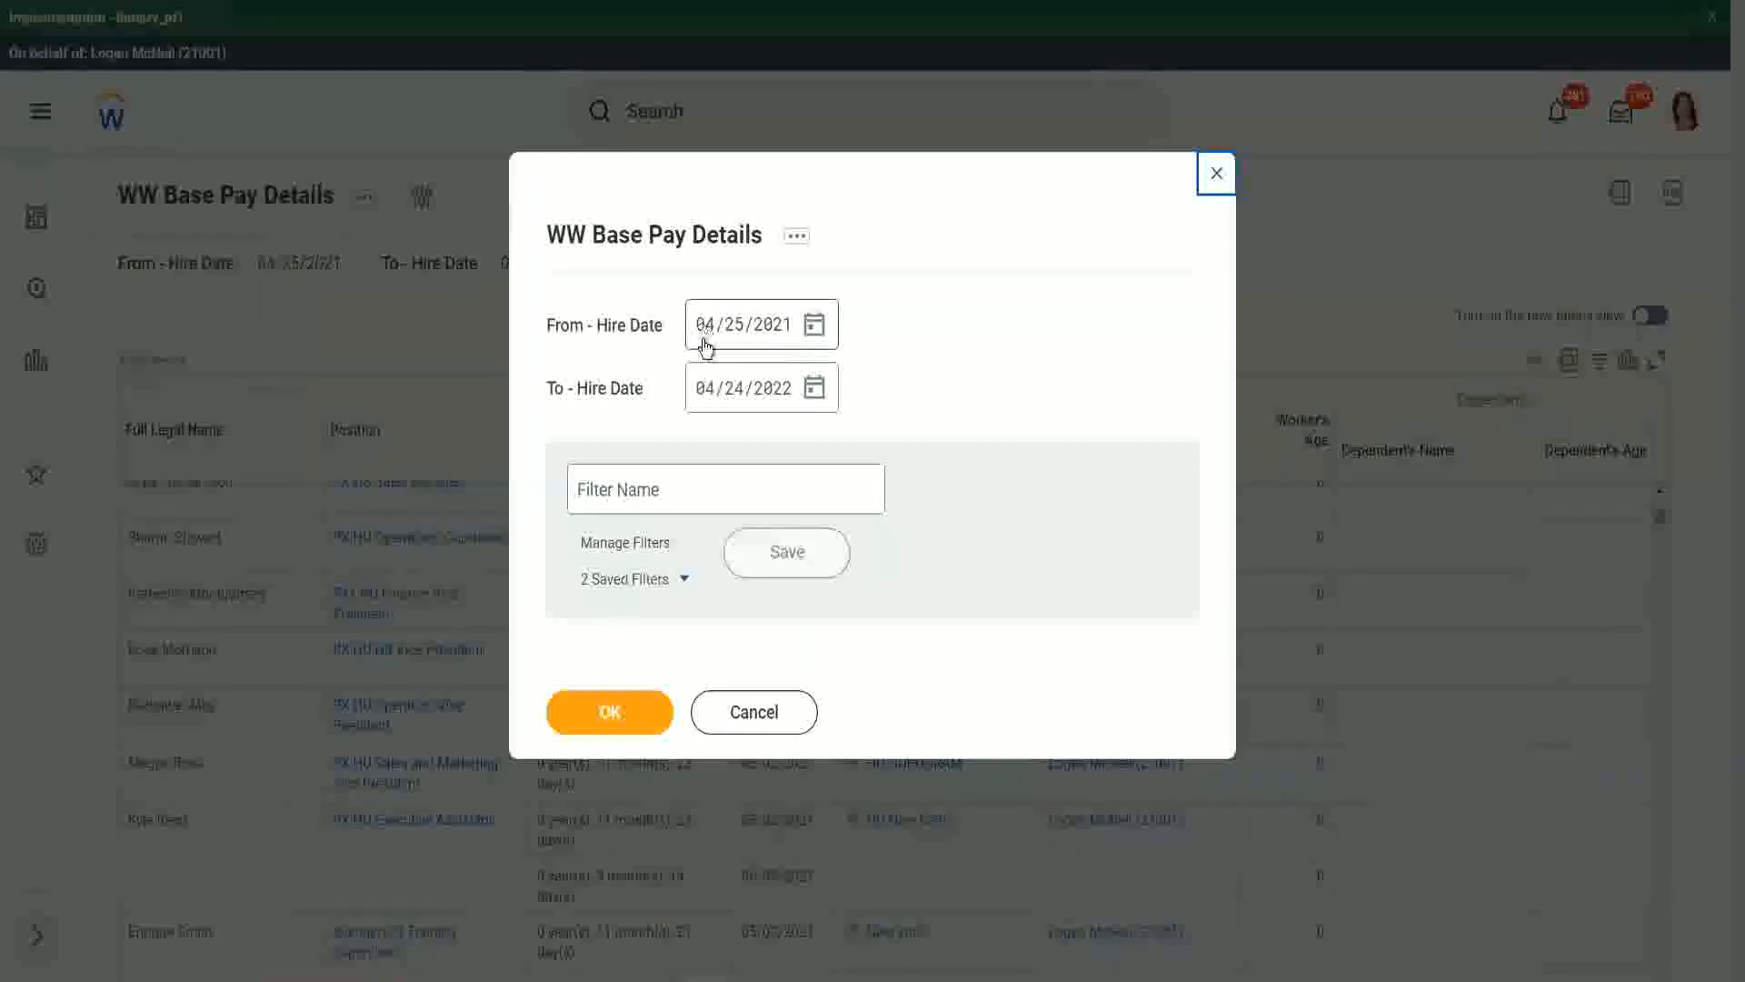
pyautogui.click(706, 341)
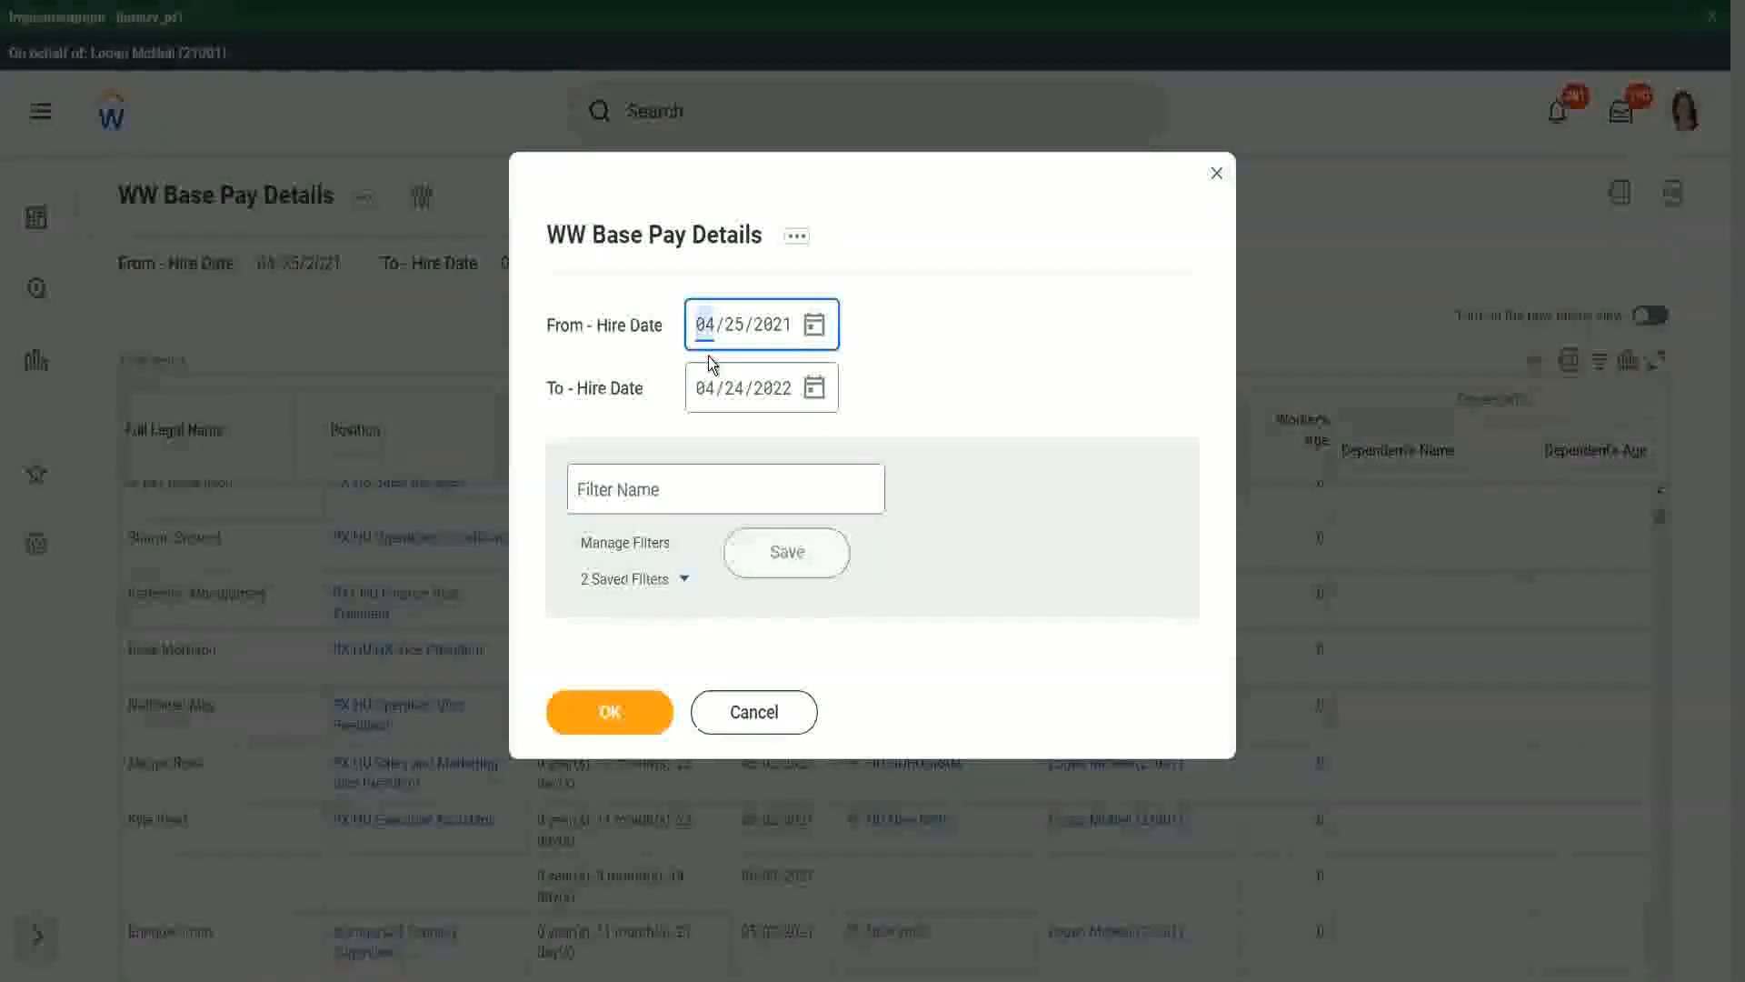
pyautogui.write('01/01/200')
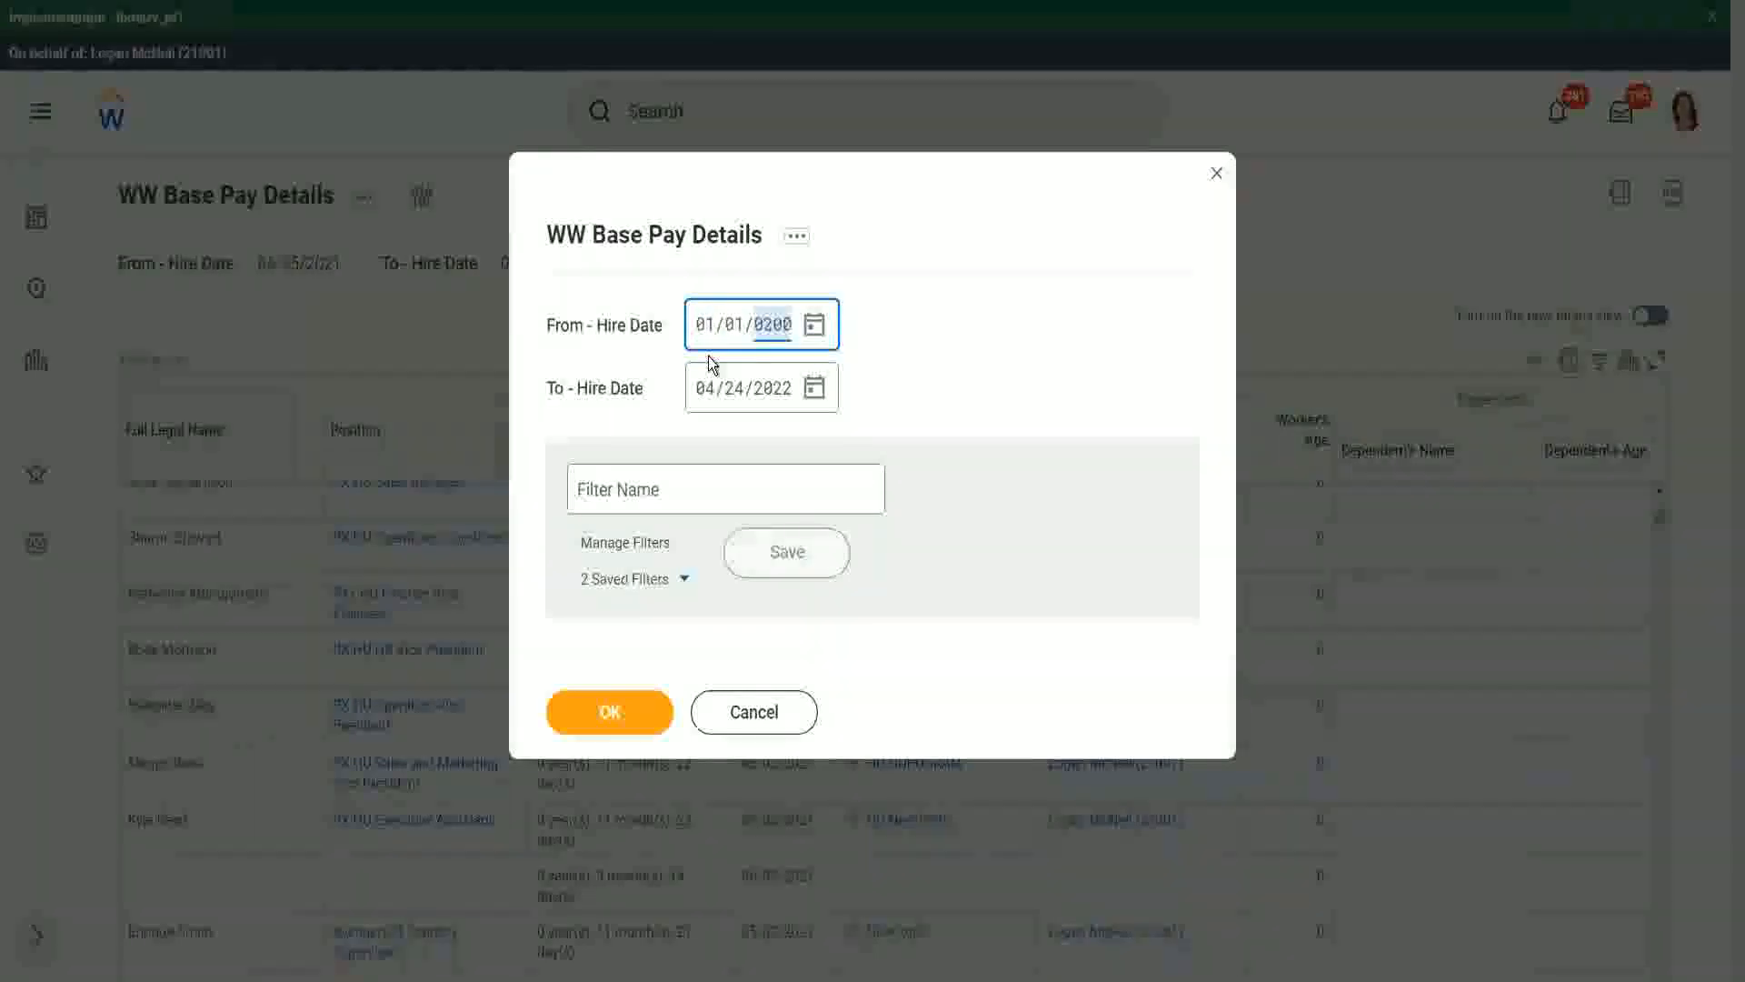
pyautogui.write('0')
pyautogui.press('Tab')
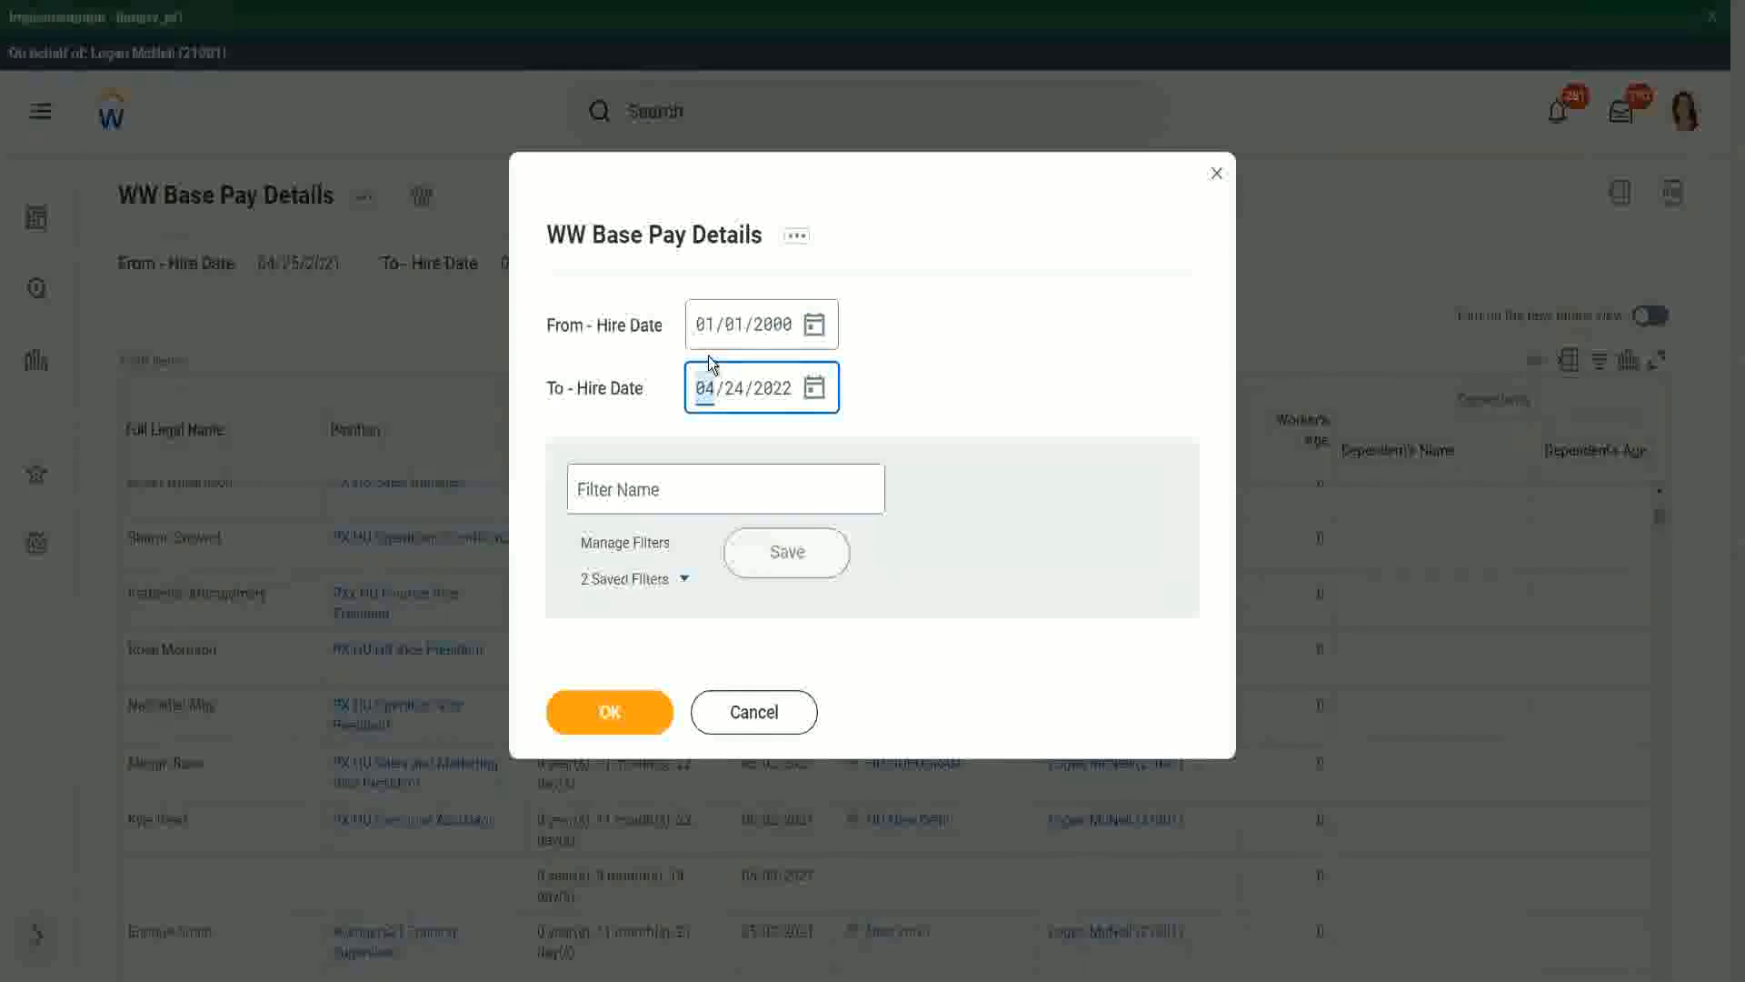
pyautogui.write('12312000')
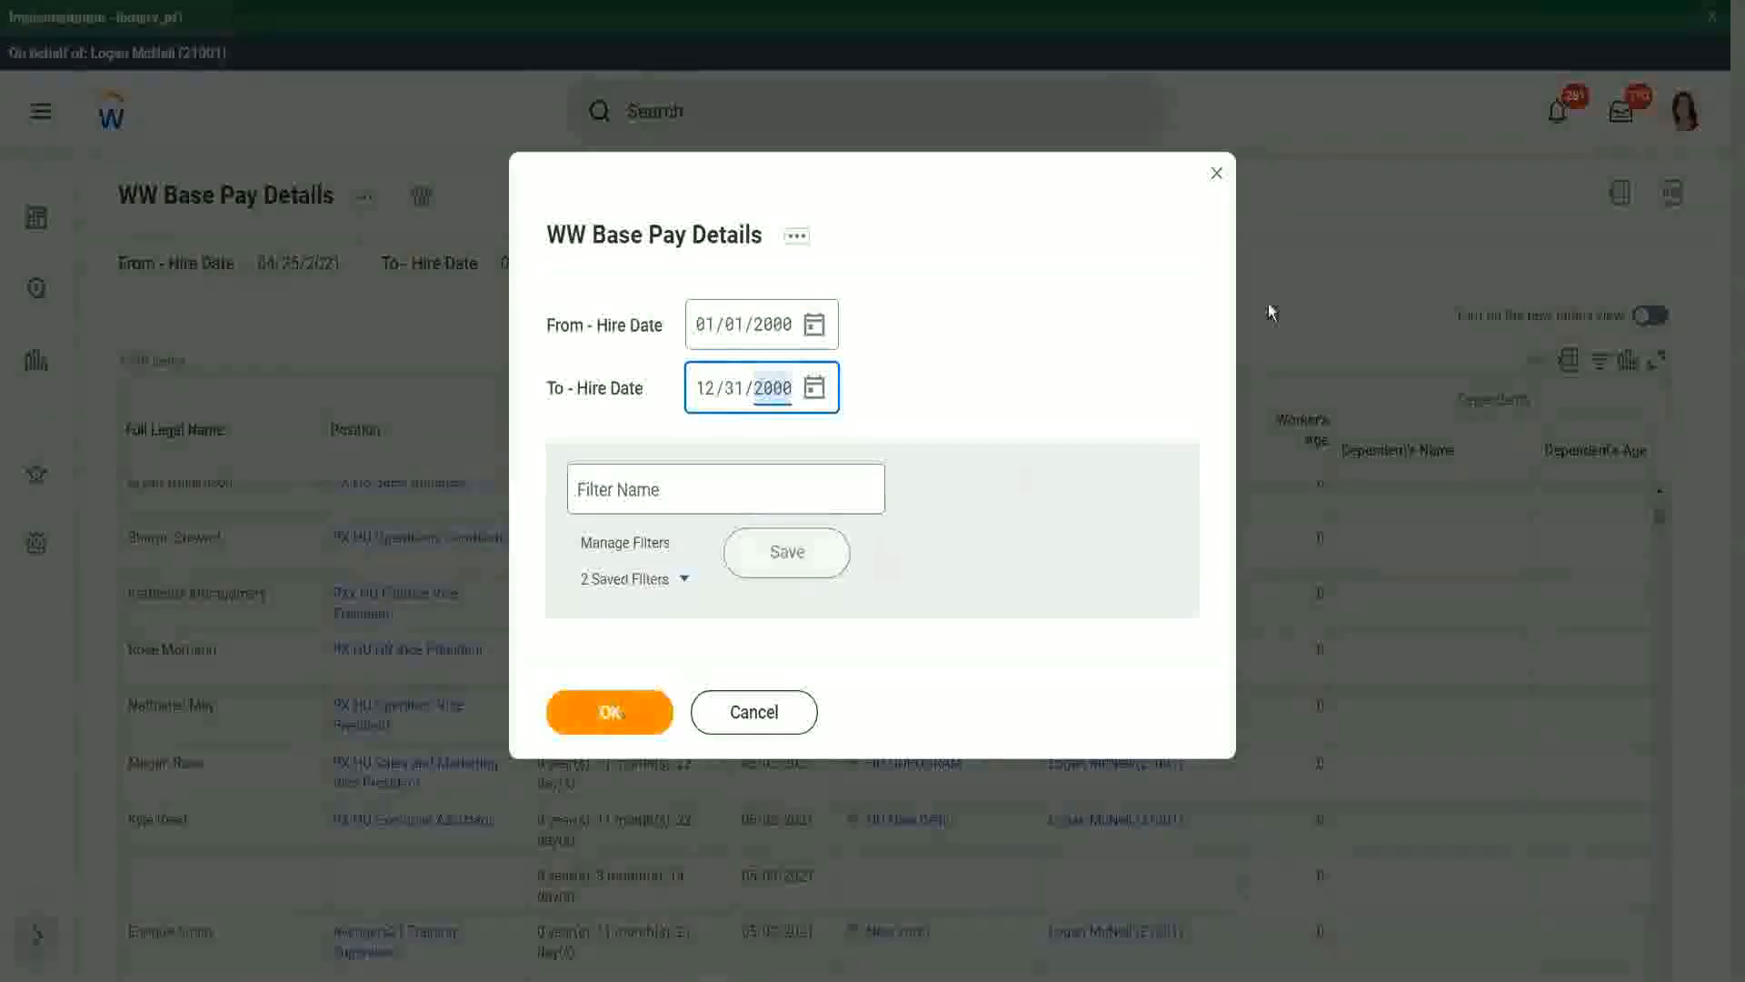
pyautogui.press('Return')
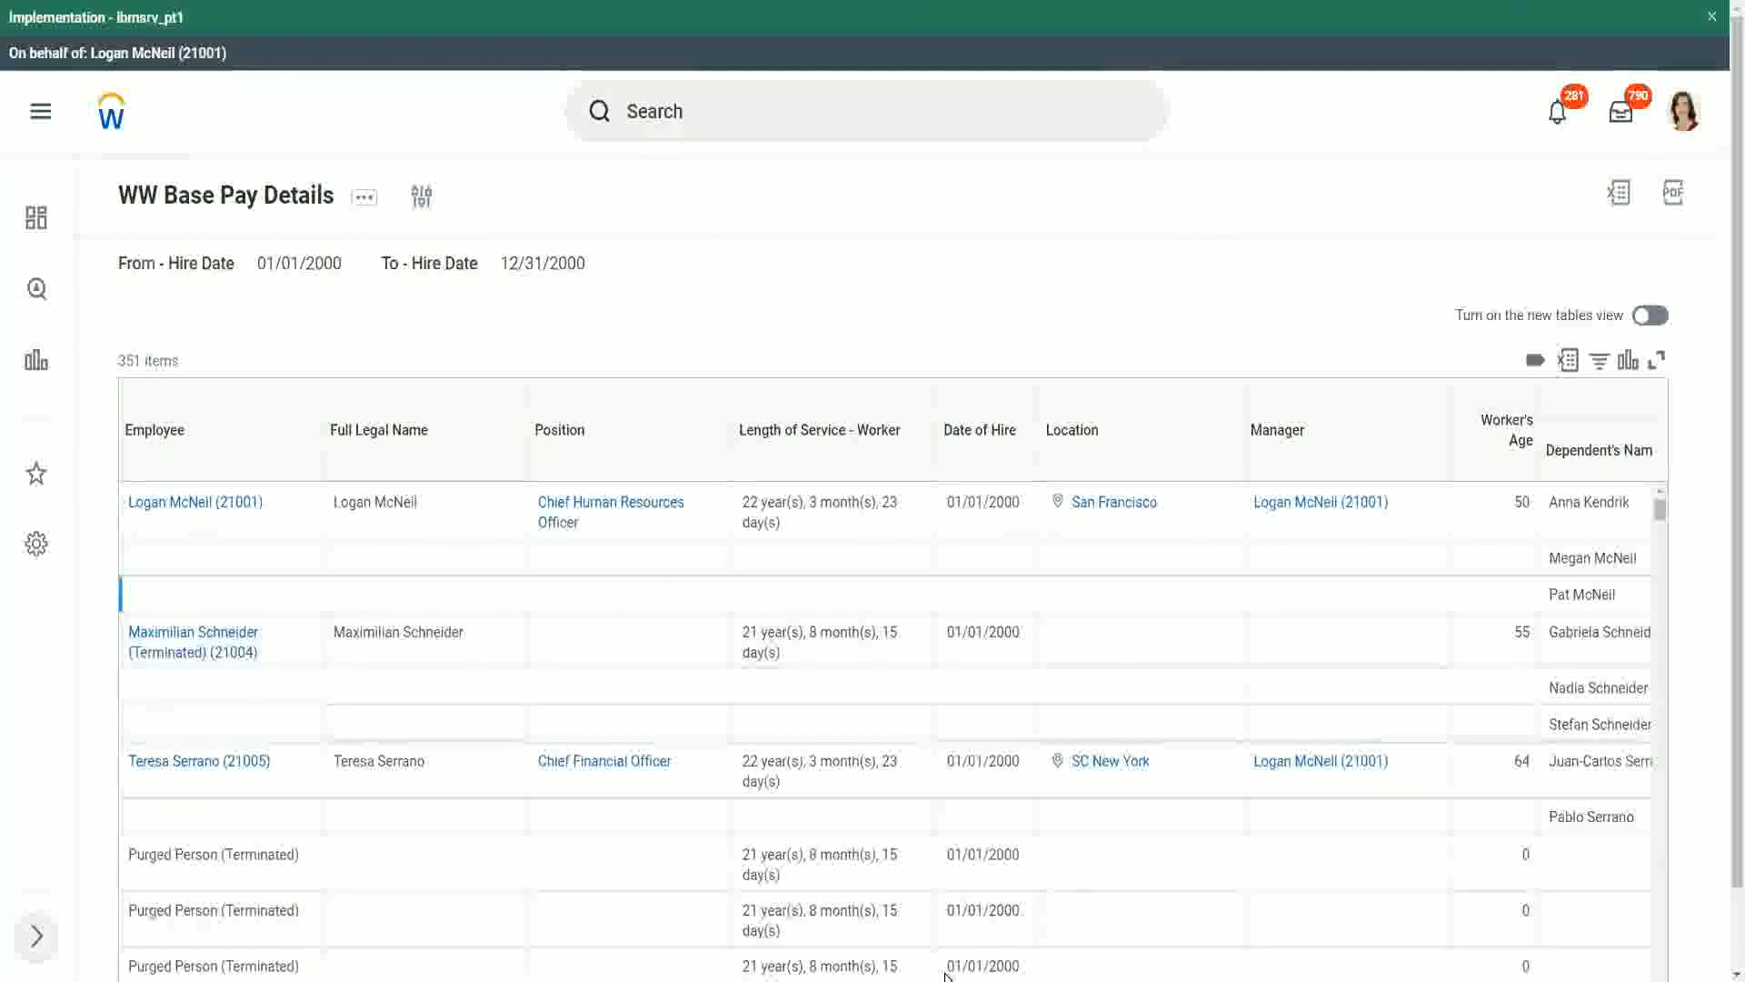
# - Examine the dependents' names and ages listed for each worker, comparing the ages of the second worker's dependents
pyautogui.scroll(-1, 1722, 843)
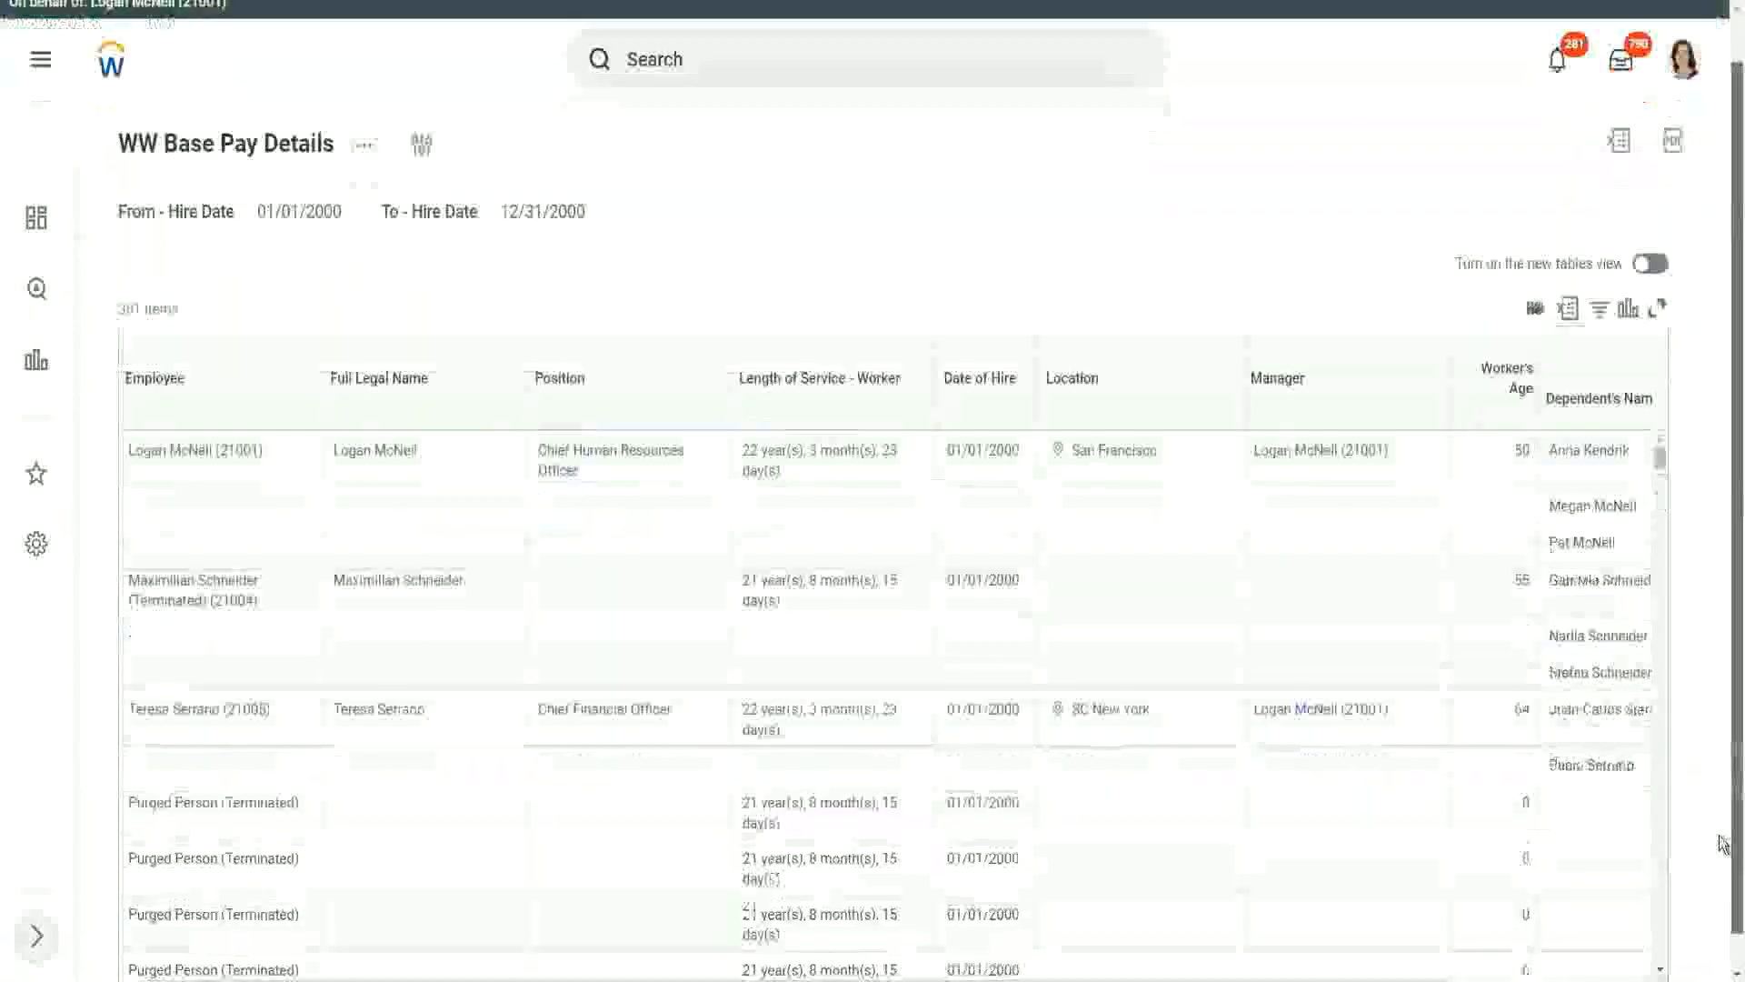
pyautogui.moveTo(1719, 836); pyautogui.dragTo(1720, 870)
pyautogui.moveTo(1380, 952); pyautogui.dragTo(1563, 962)
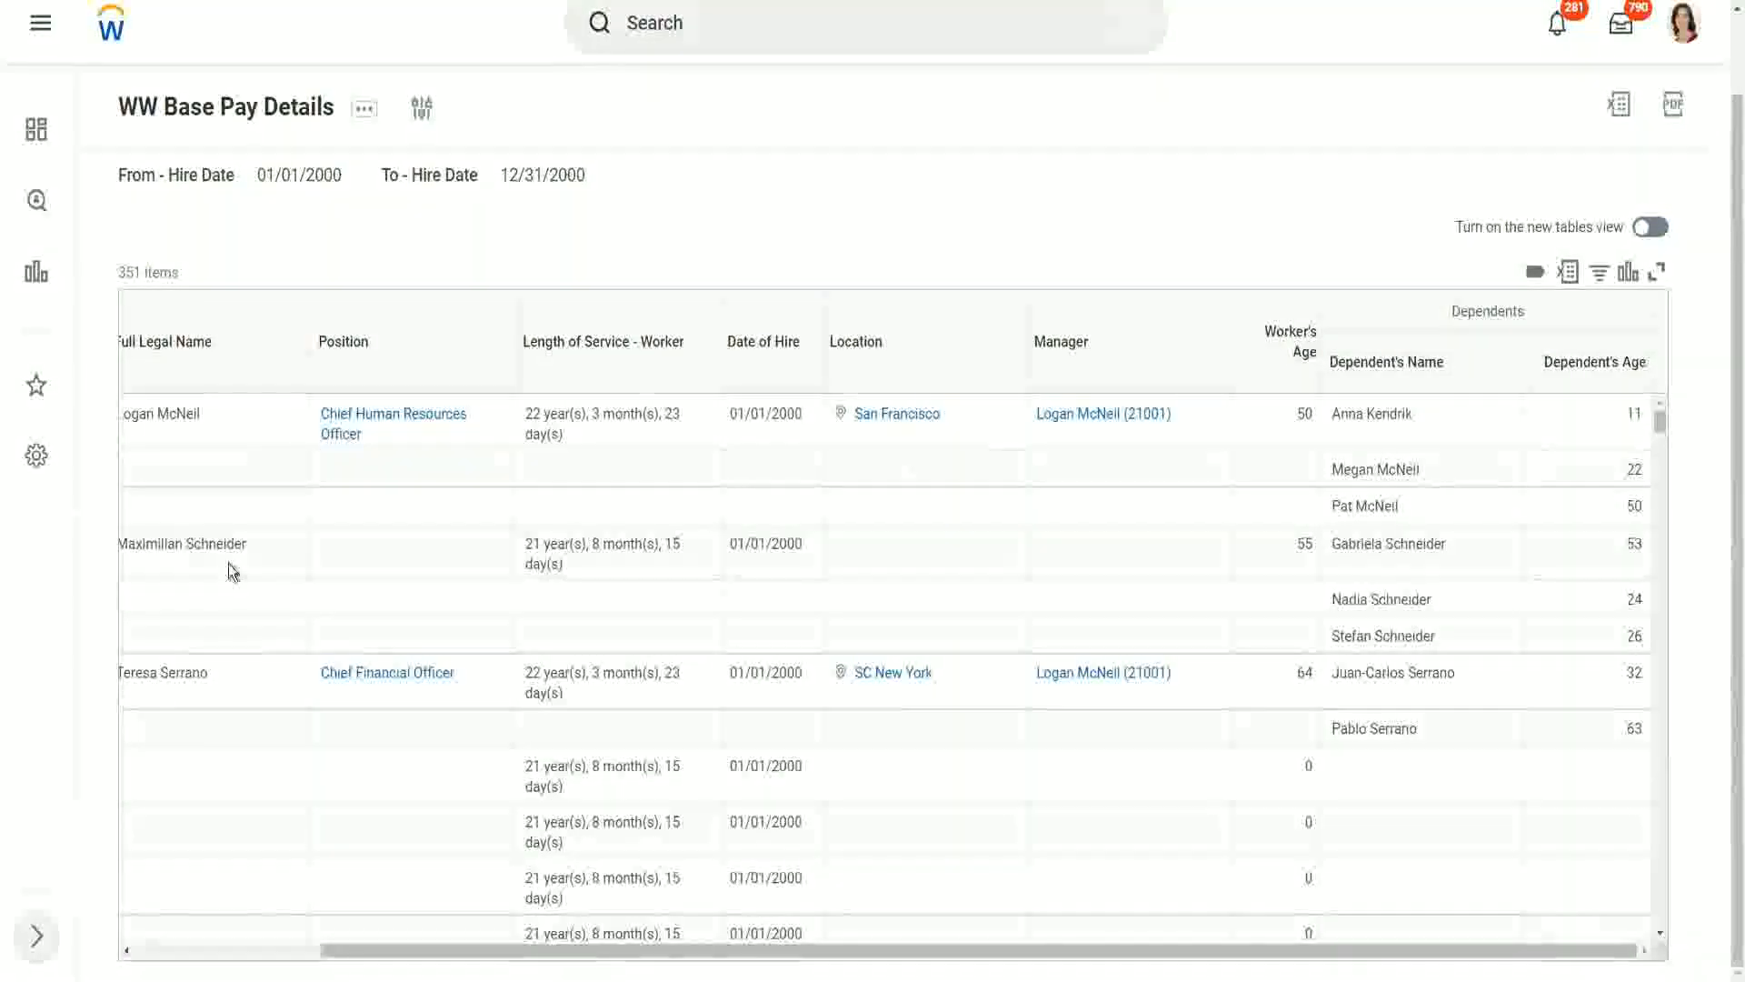
pyautogui.moveTo(146, 543); pyautogui.dragTo(275, 538)
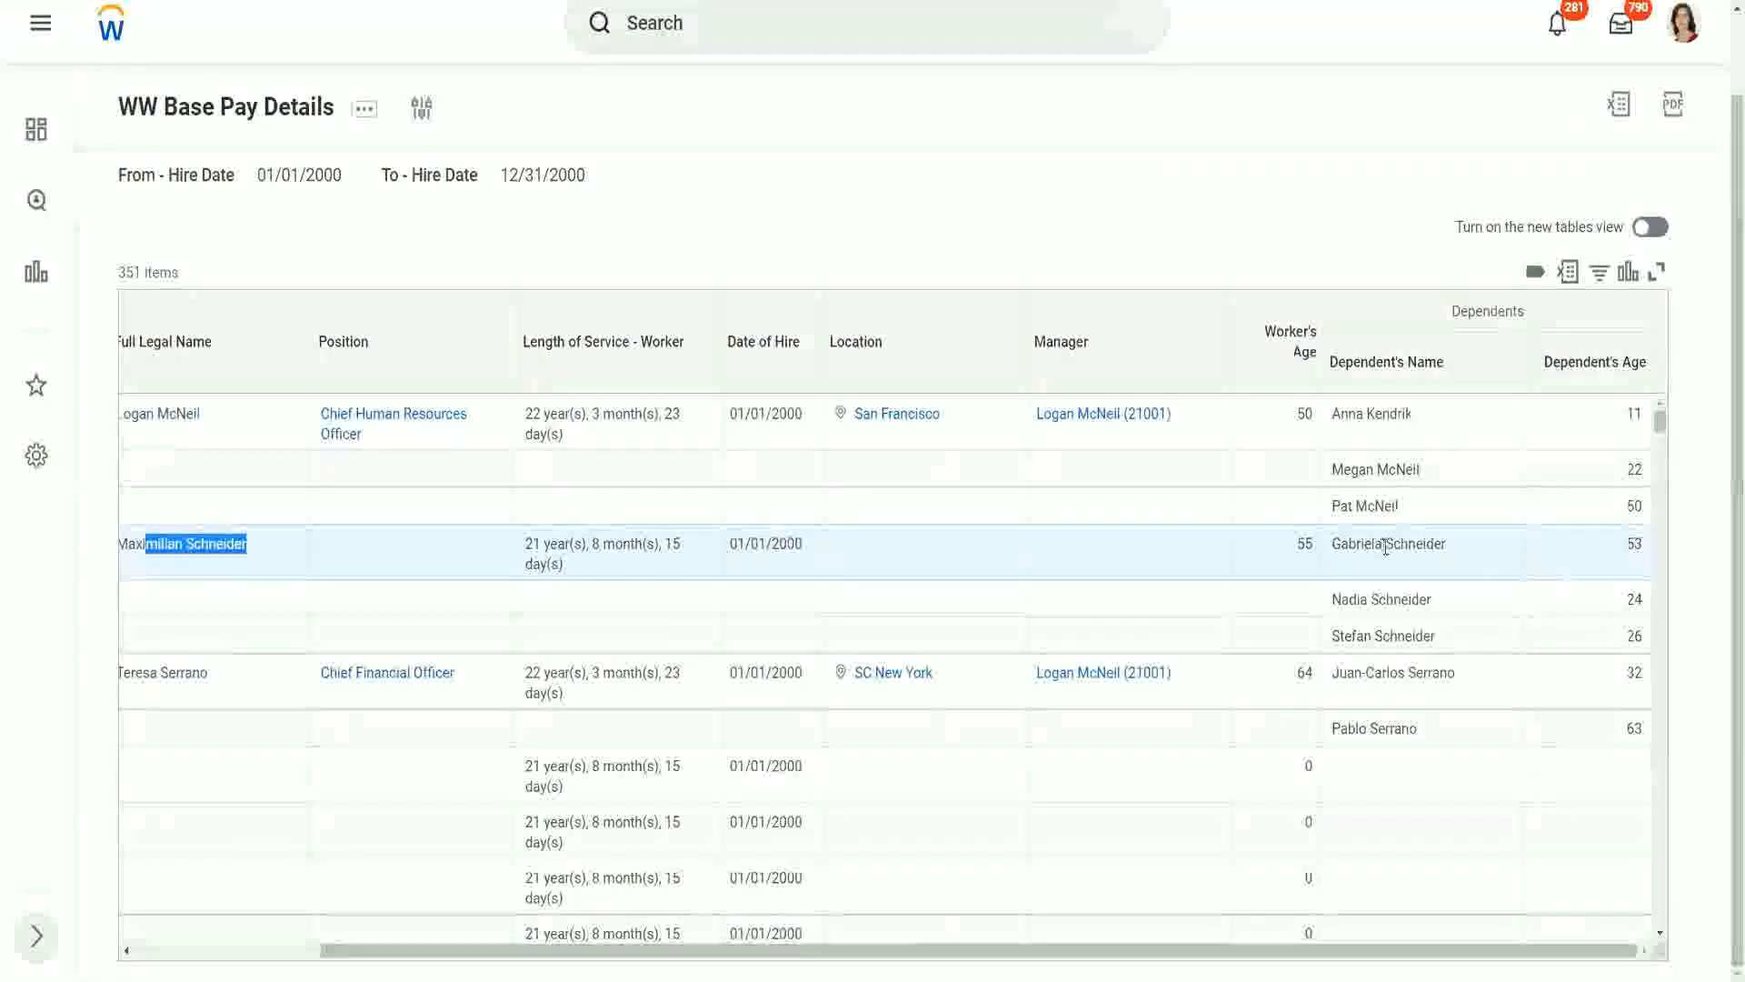
pyautogui.click(1377, 589)
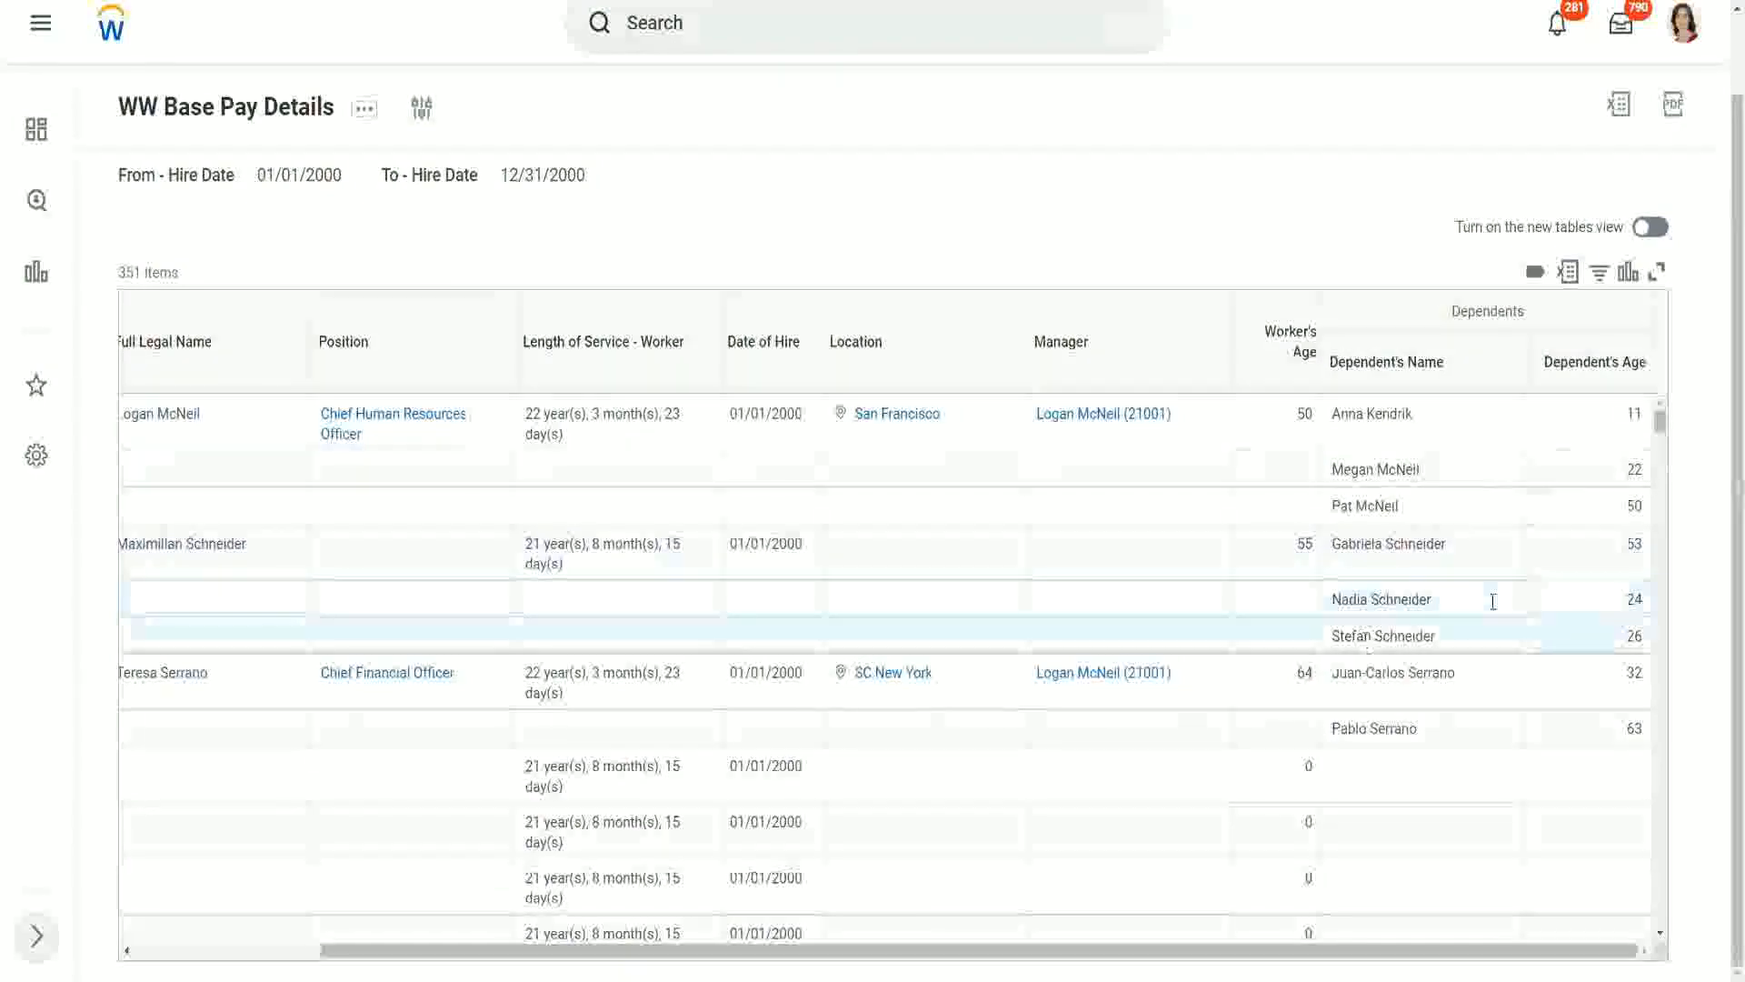
pyautogui.doubleClick(1634, 544)
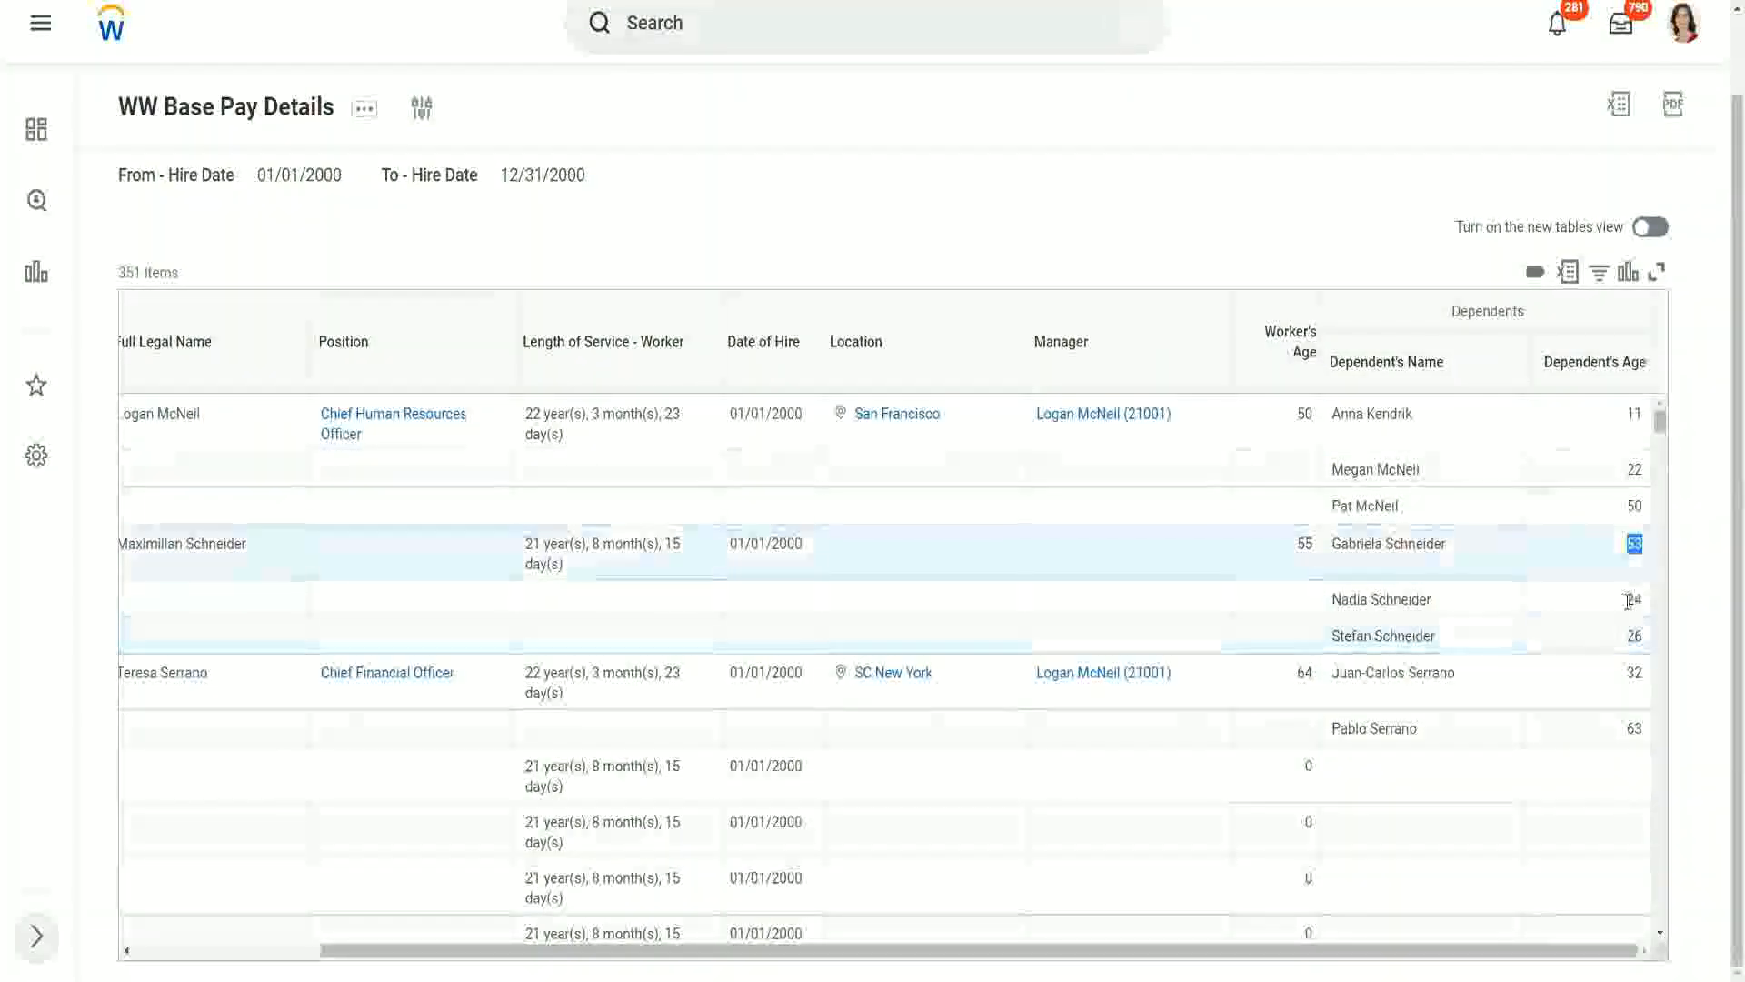
pyautogui.doubleClick(1633, 599)
pyautogui.doubleClick(1633, 636)
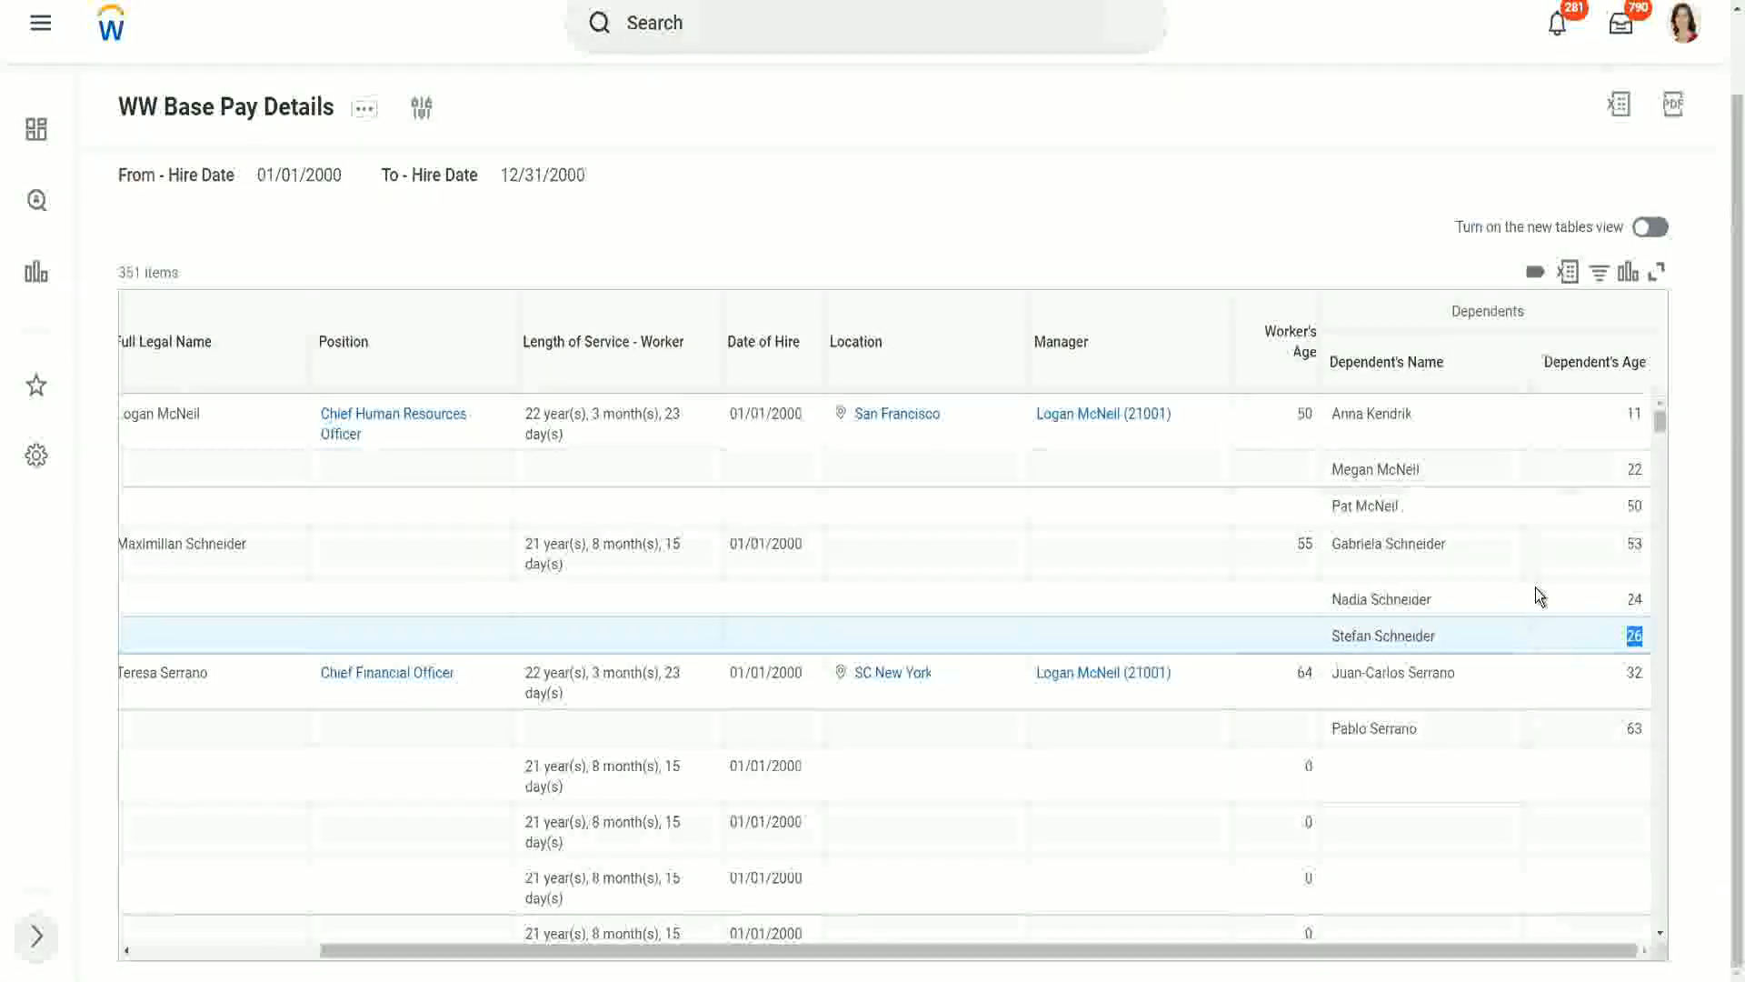
pyautogui.scroll(-3, 1518, 588)
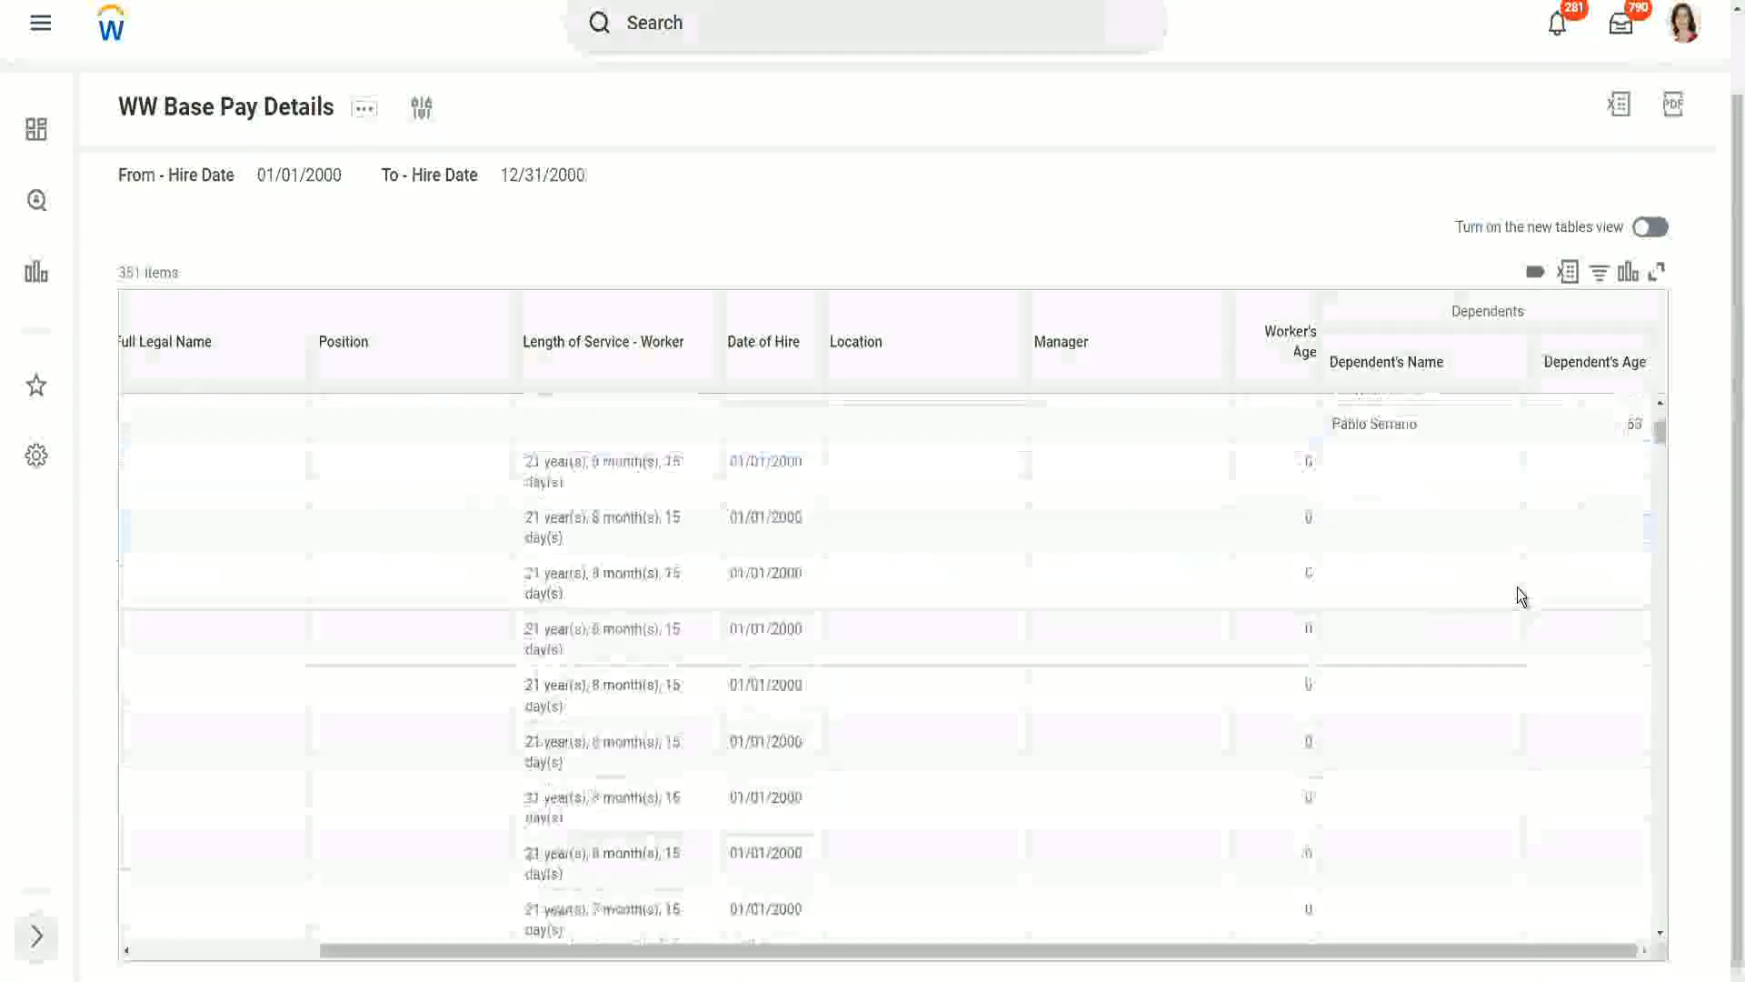
pyautogui.scroll(-2, 1518, 587)
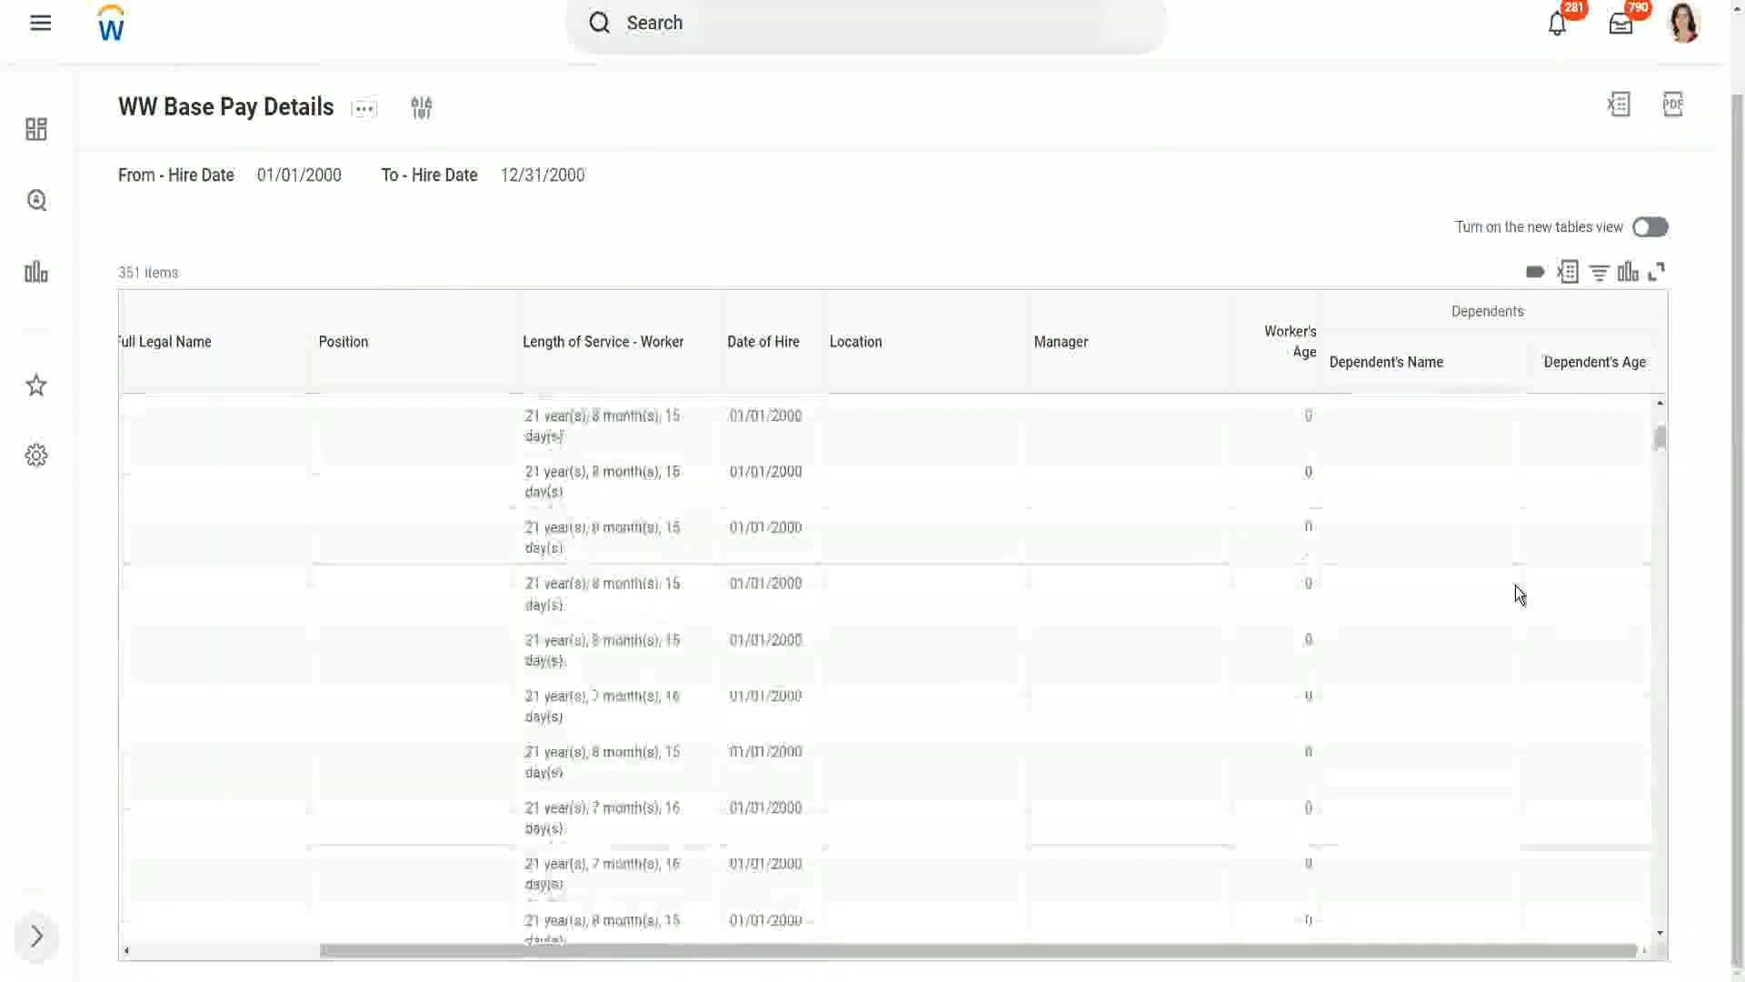
pyautogui.scroll(5, 1516, 593)
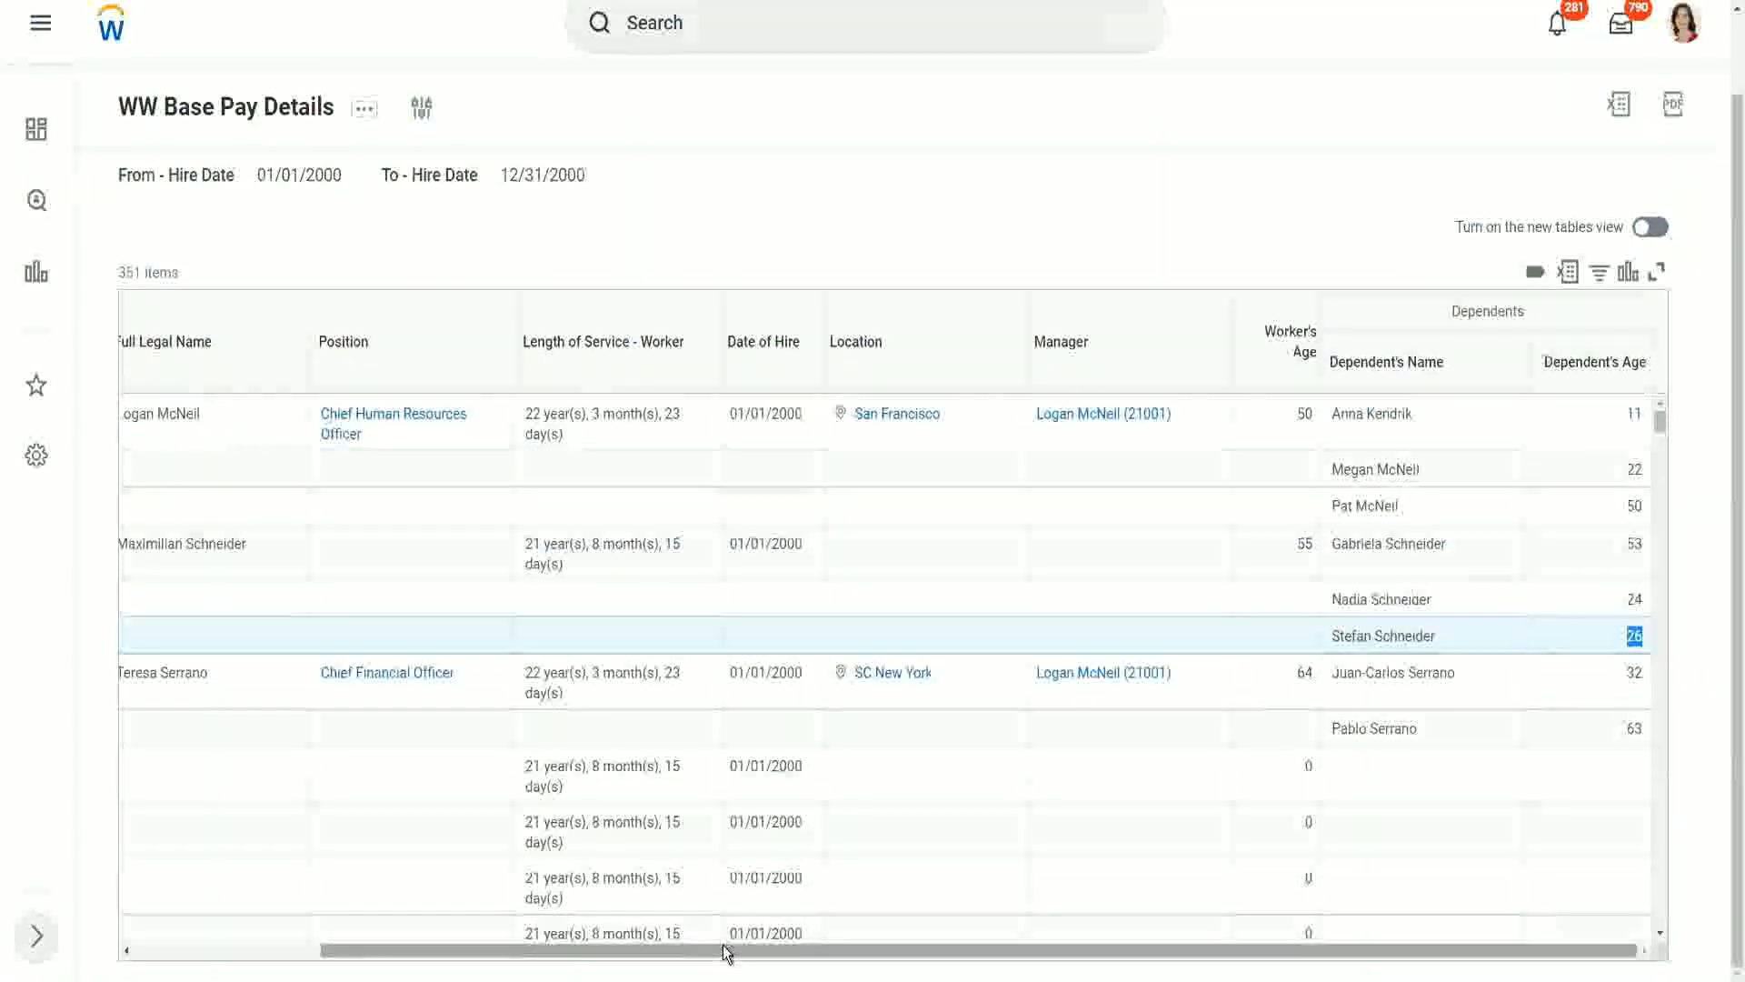
# - Examine the Dependent's Age column for the first three workers, identifying the eldest dependent of each
pyautogui.moveTo(727, 952); pyautogui.dragTo(798, 961)
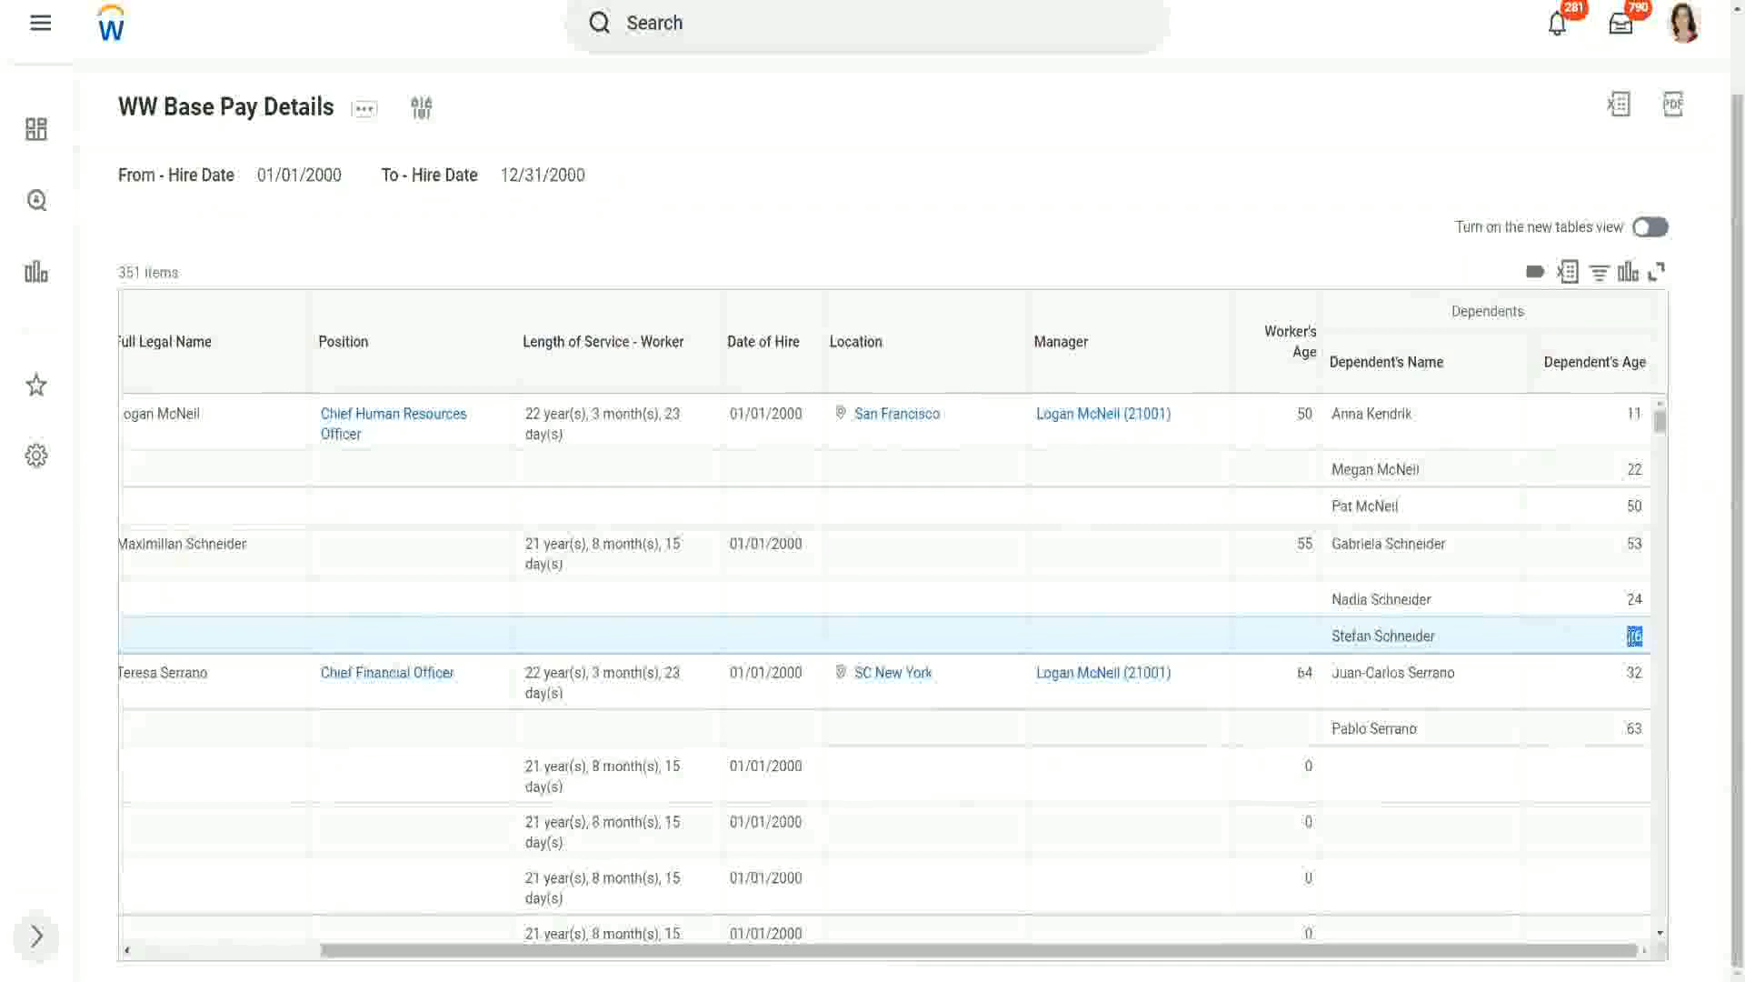
pyautogui.moveTo(123, 413); pyautogui.dragTo(1585, 605)
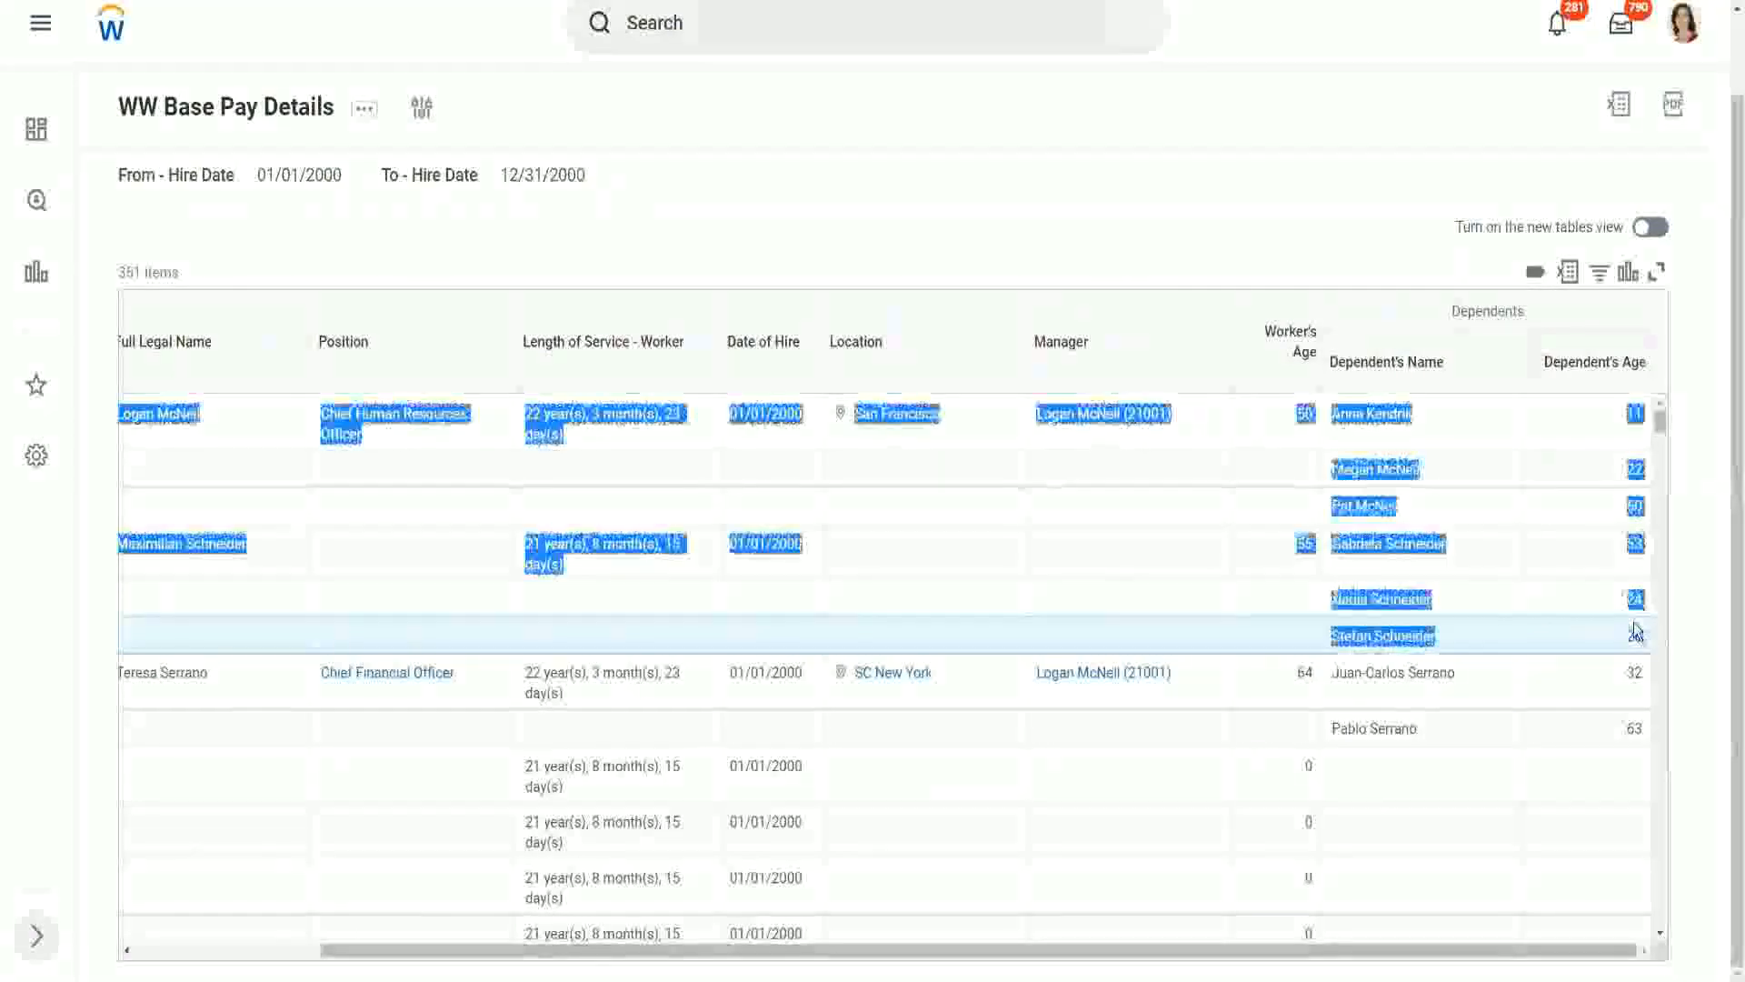
pyautogui.click(1585, 605)
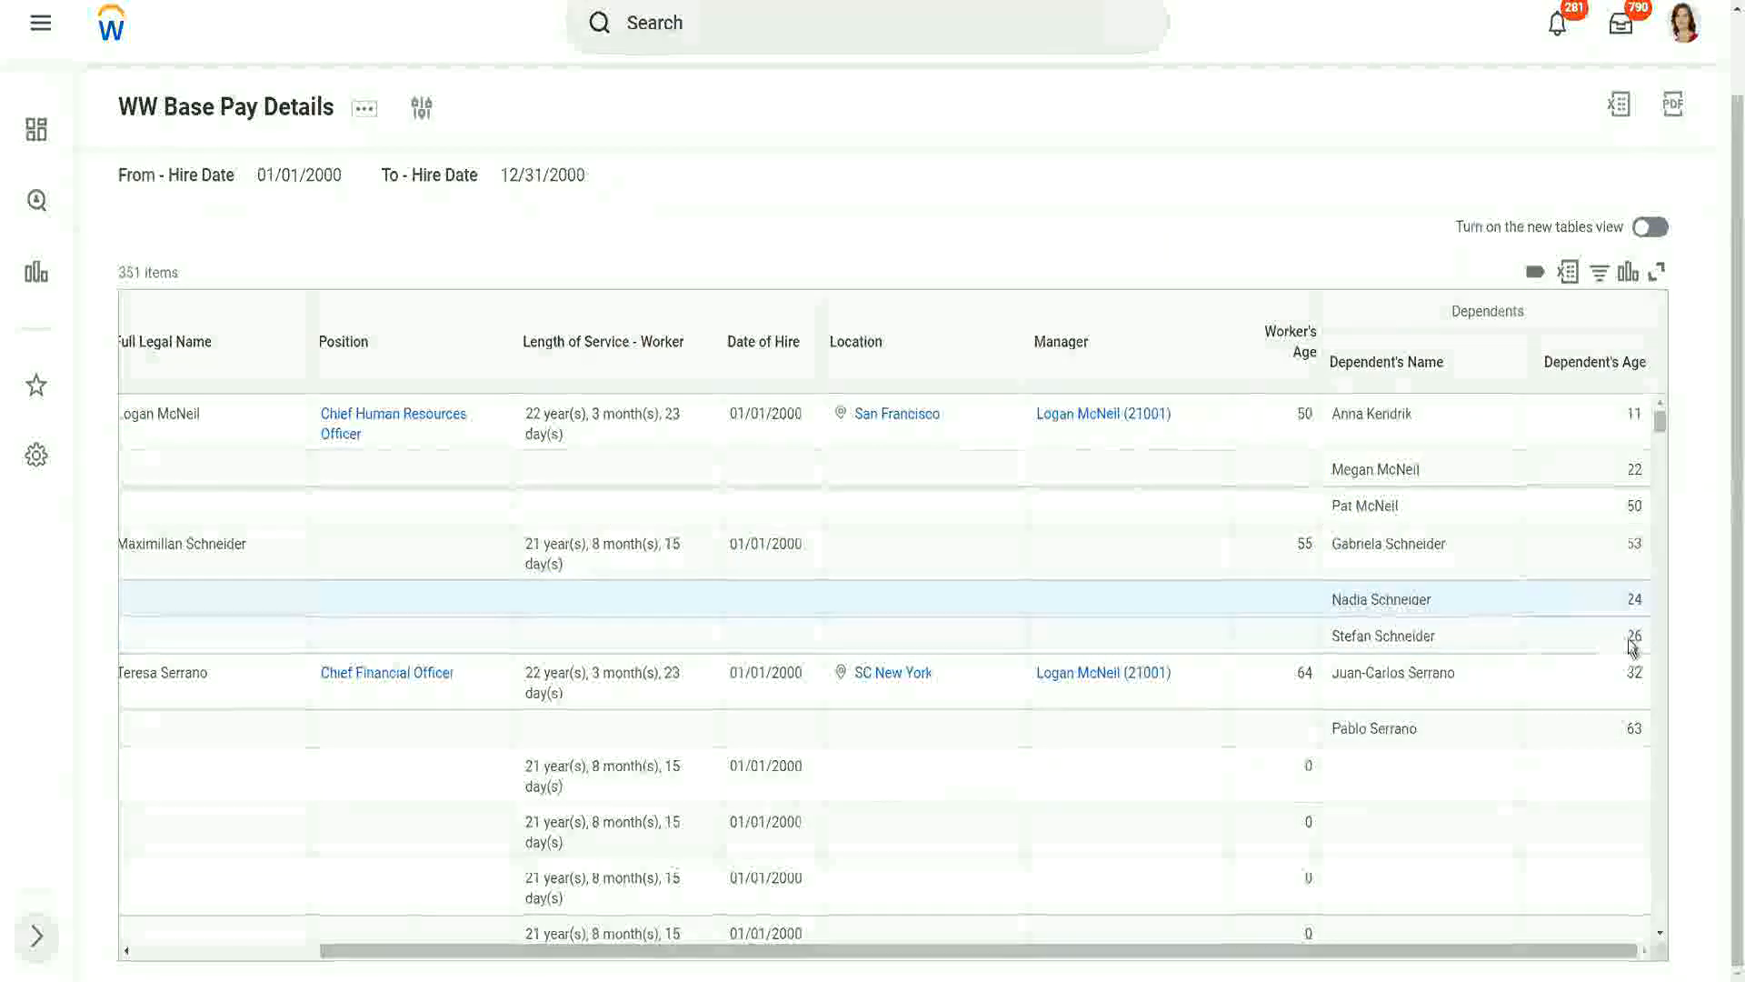
pyautogui.doubleClick(1632, 638)
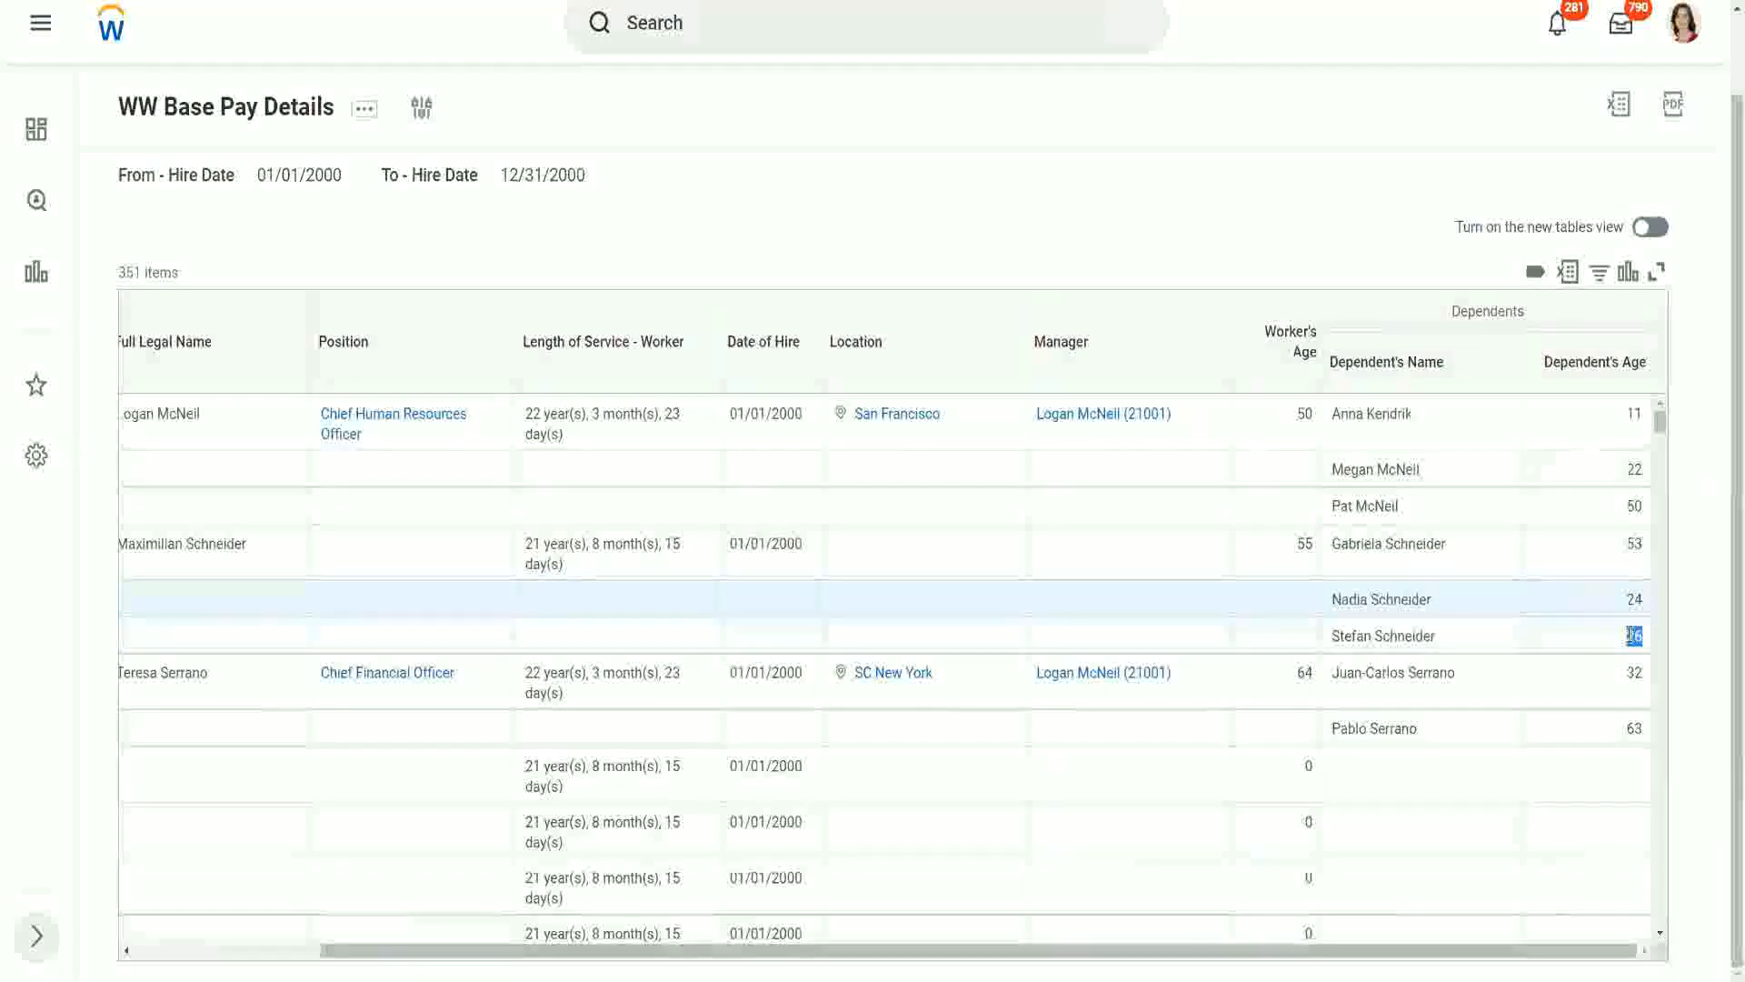
pyautogui.click(1507, 649)
pyautogui.scroll(-1, 1505, 645)
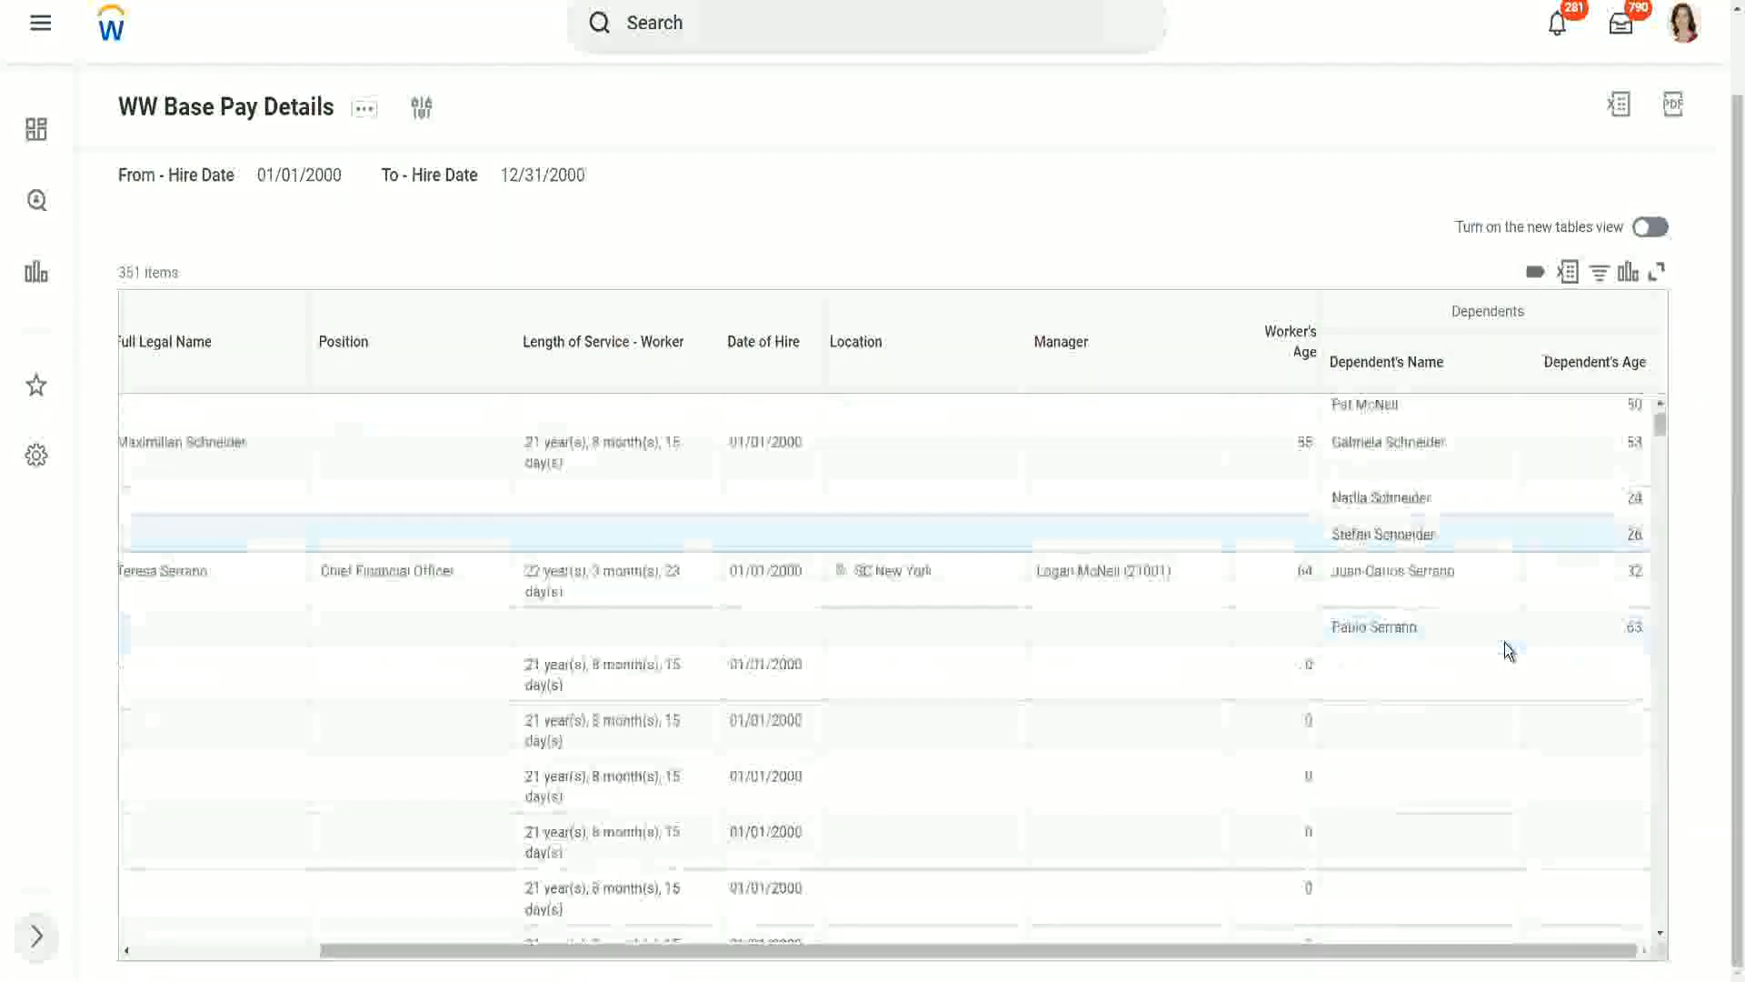
pyautogui.scroll(-2, 1505, 643)
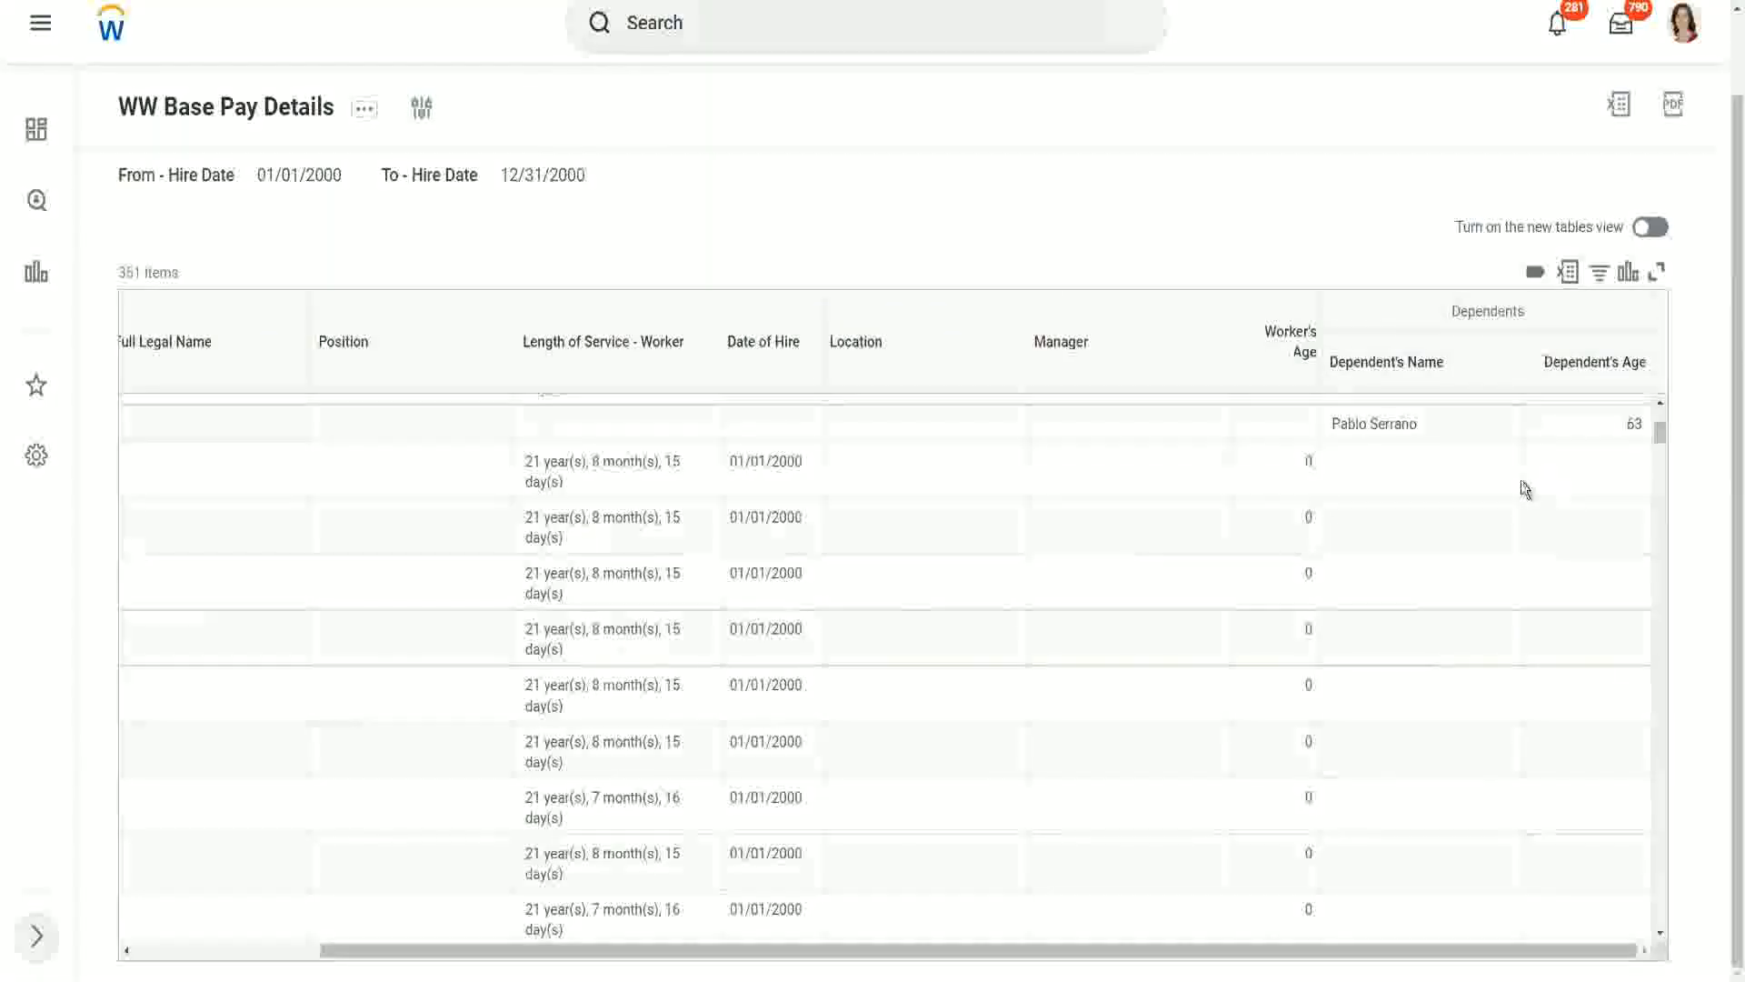
pyautogui.scroll(3, 1521, 482)
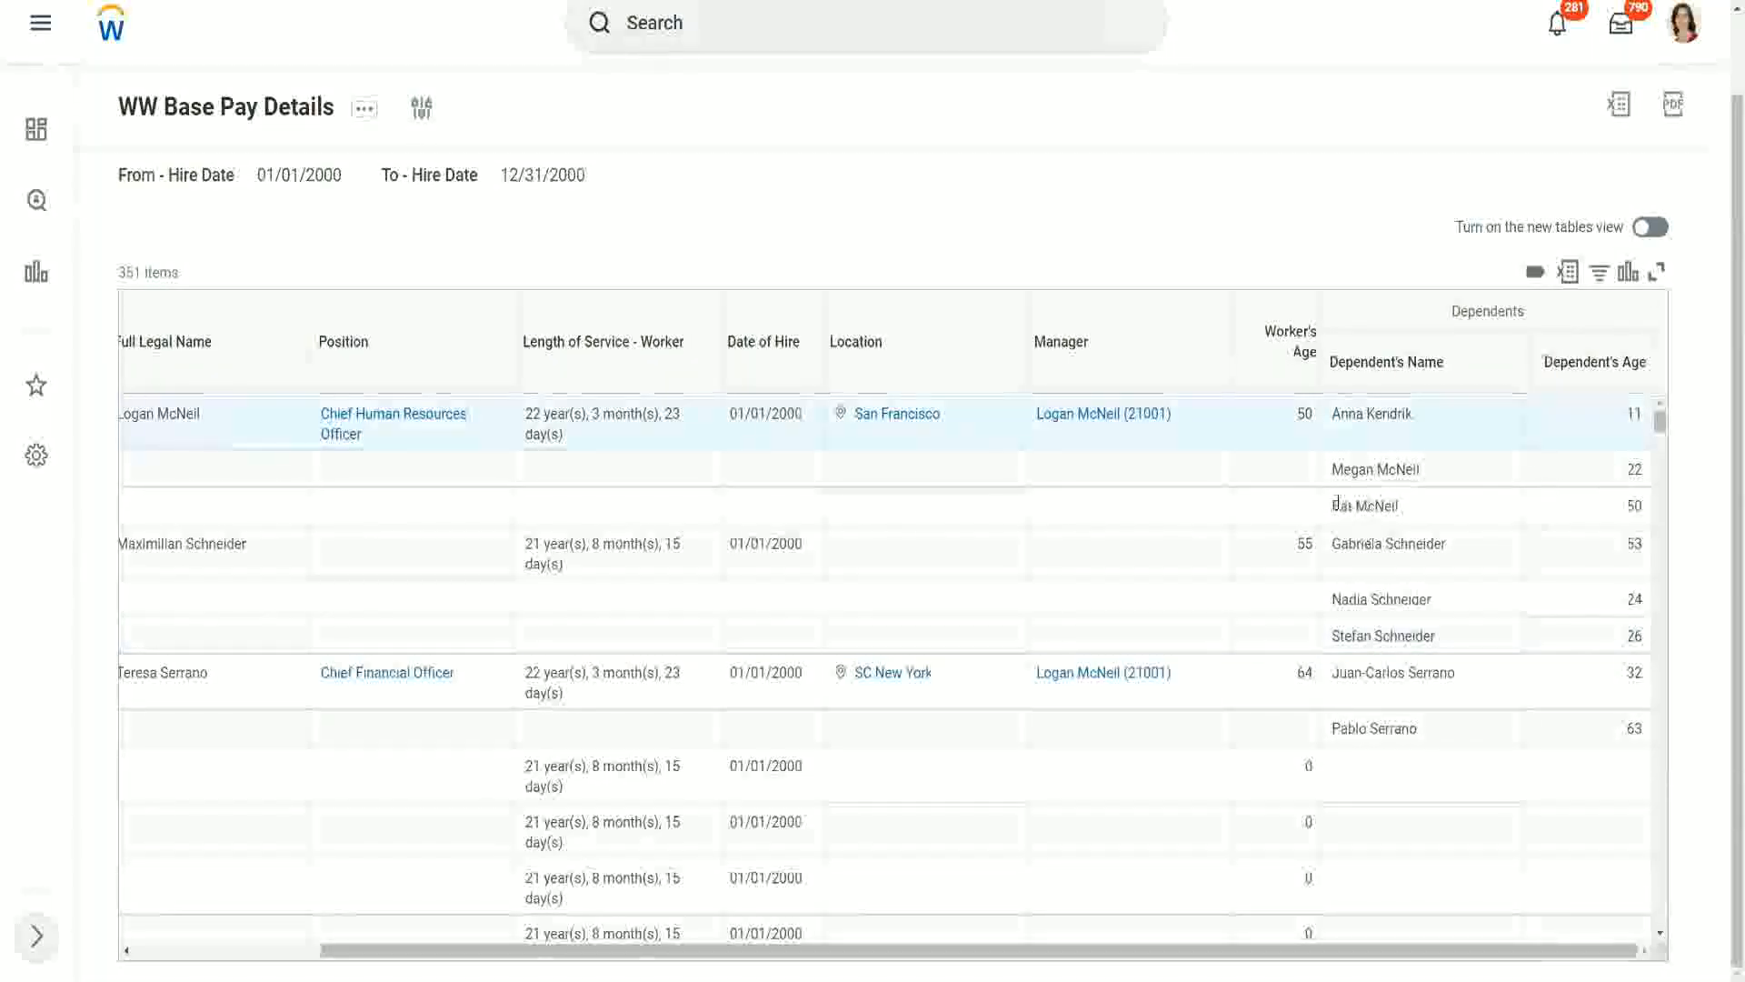
pyautogui.tripleClick(1406, 506)
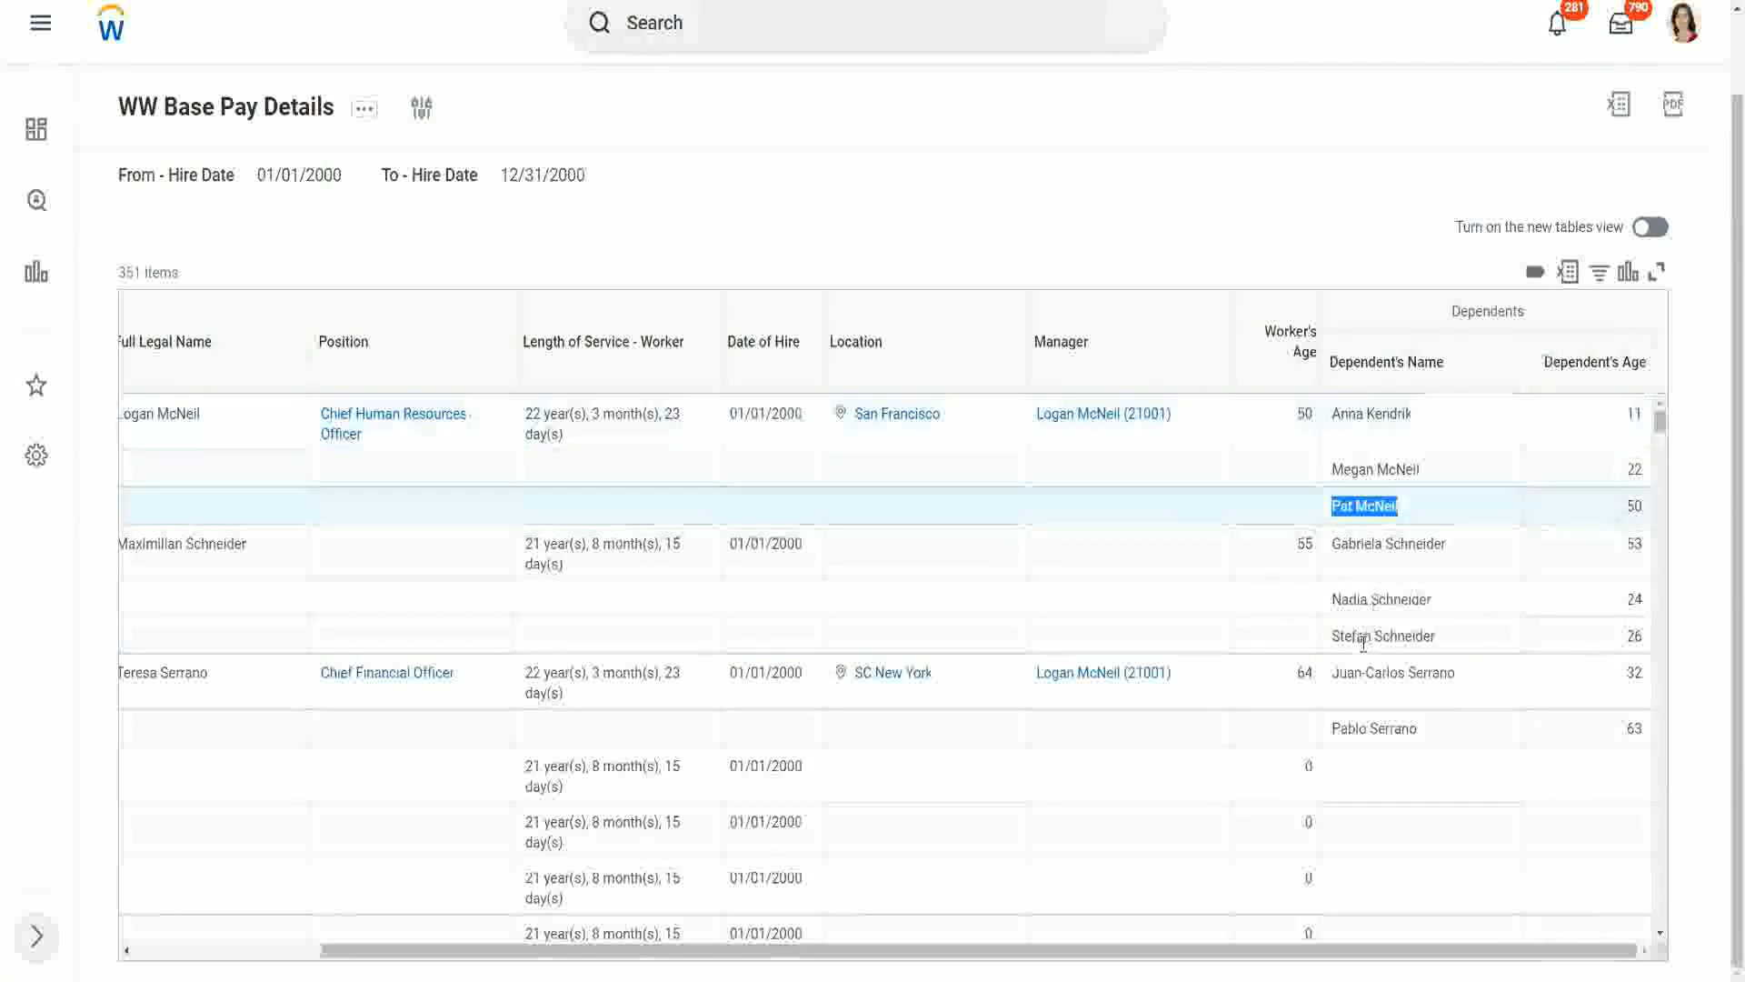
pyautogui.click(1448, 725)
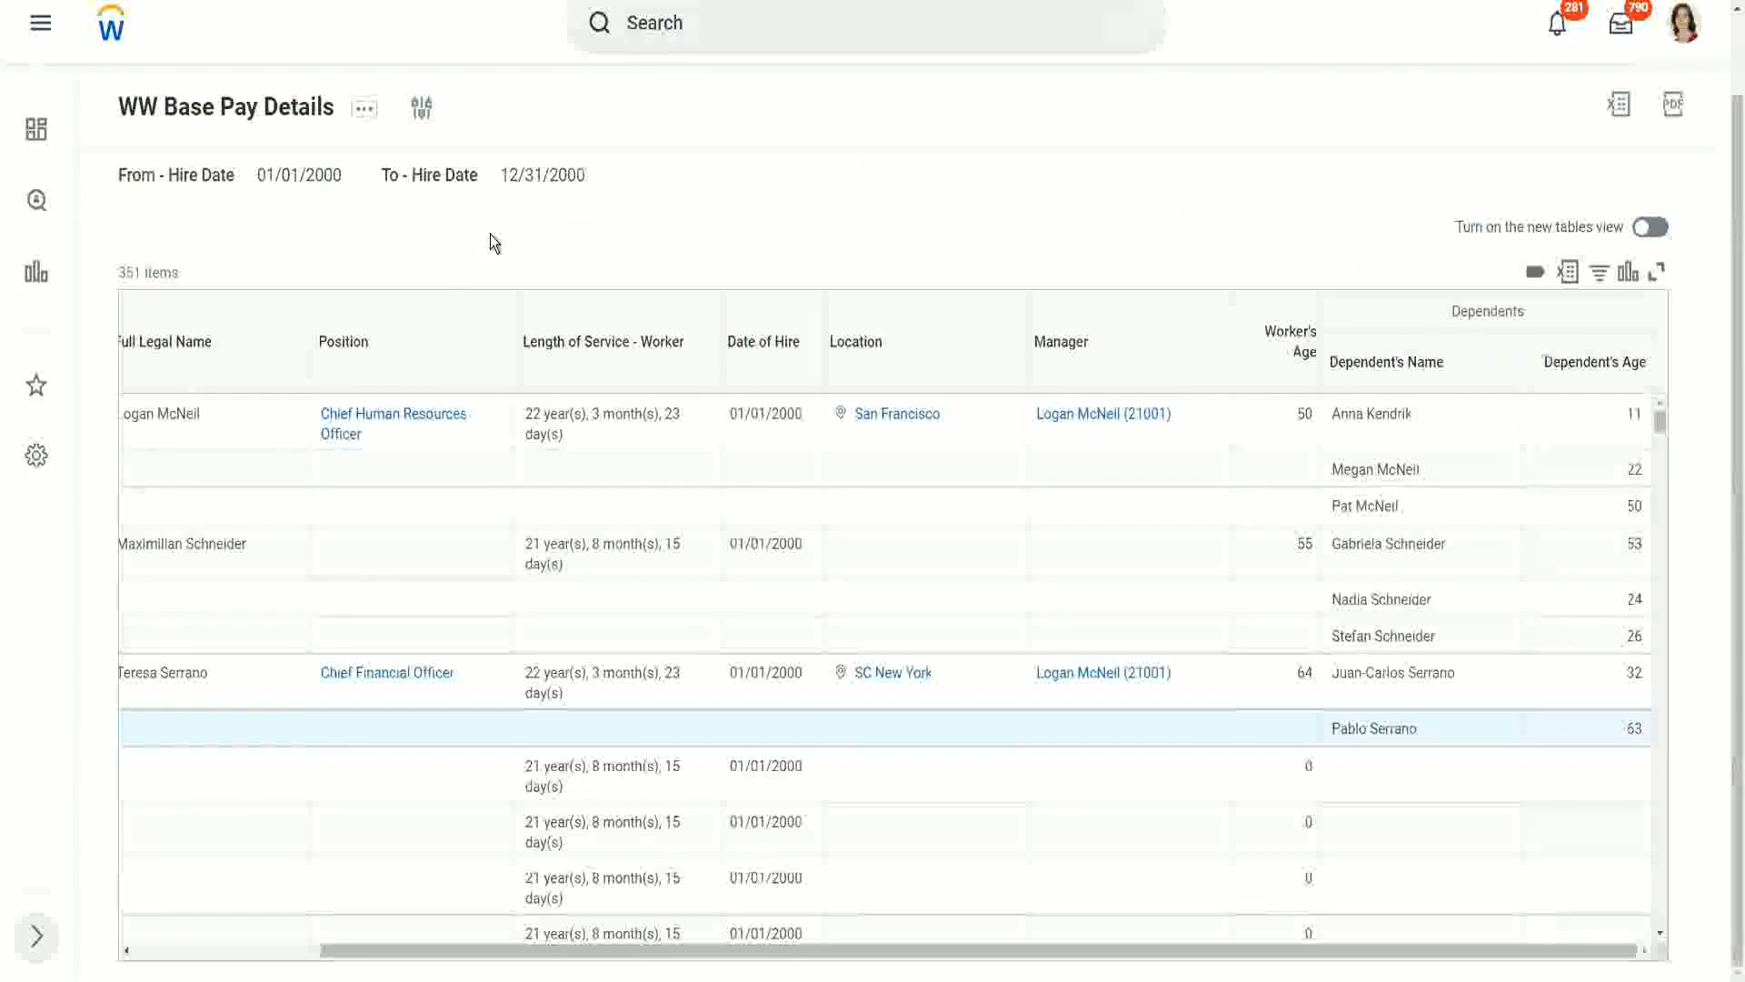
# - Duplicate the report's browser tab and open the Create Calculated Field task in the copy
pyautogui.rightClick(293, 0)
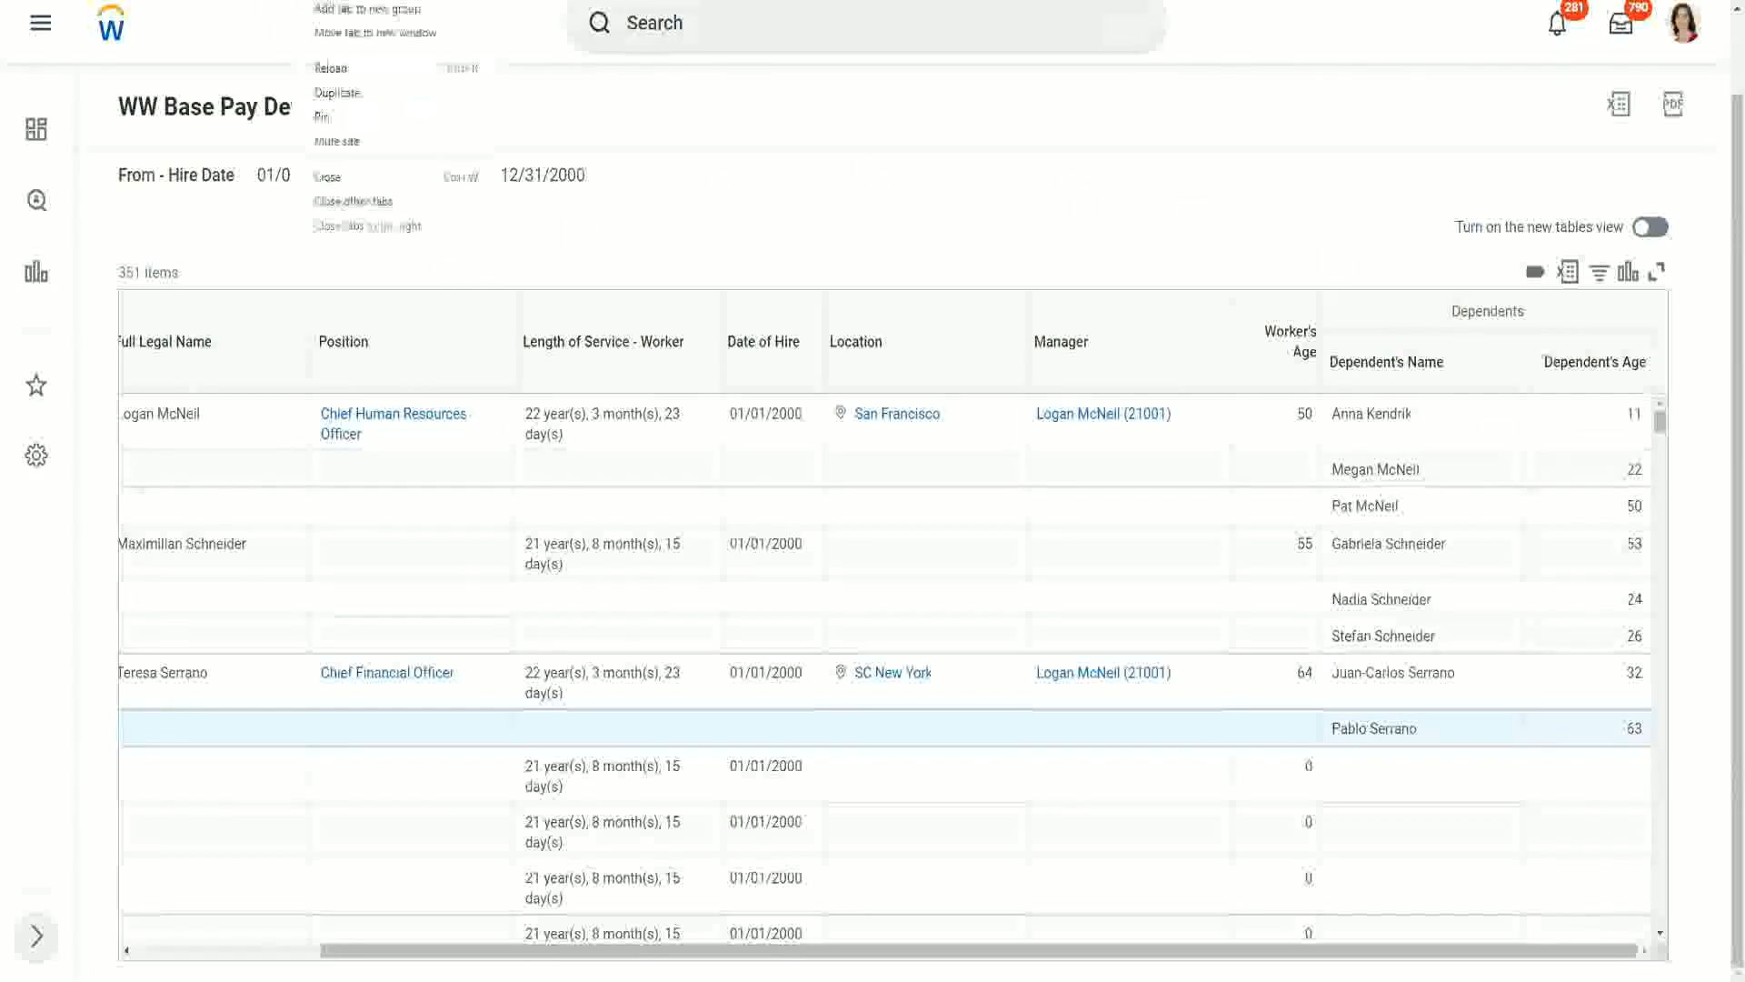
pyautogui.click(360, 94)
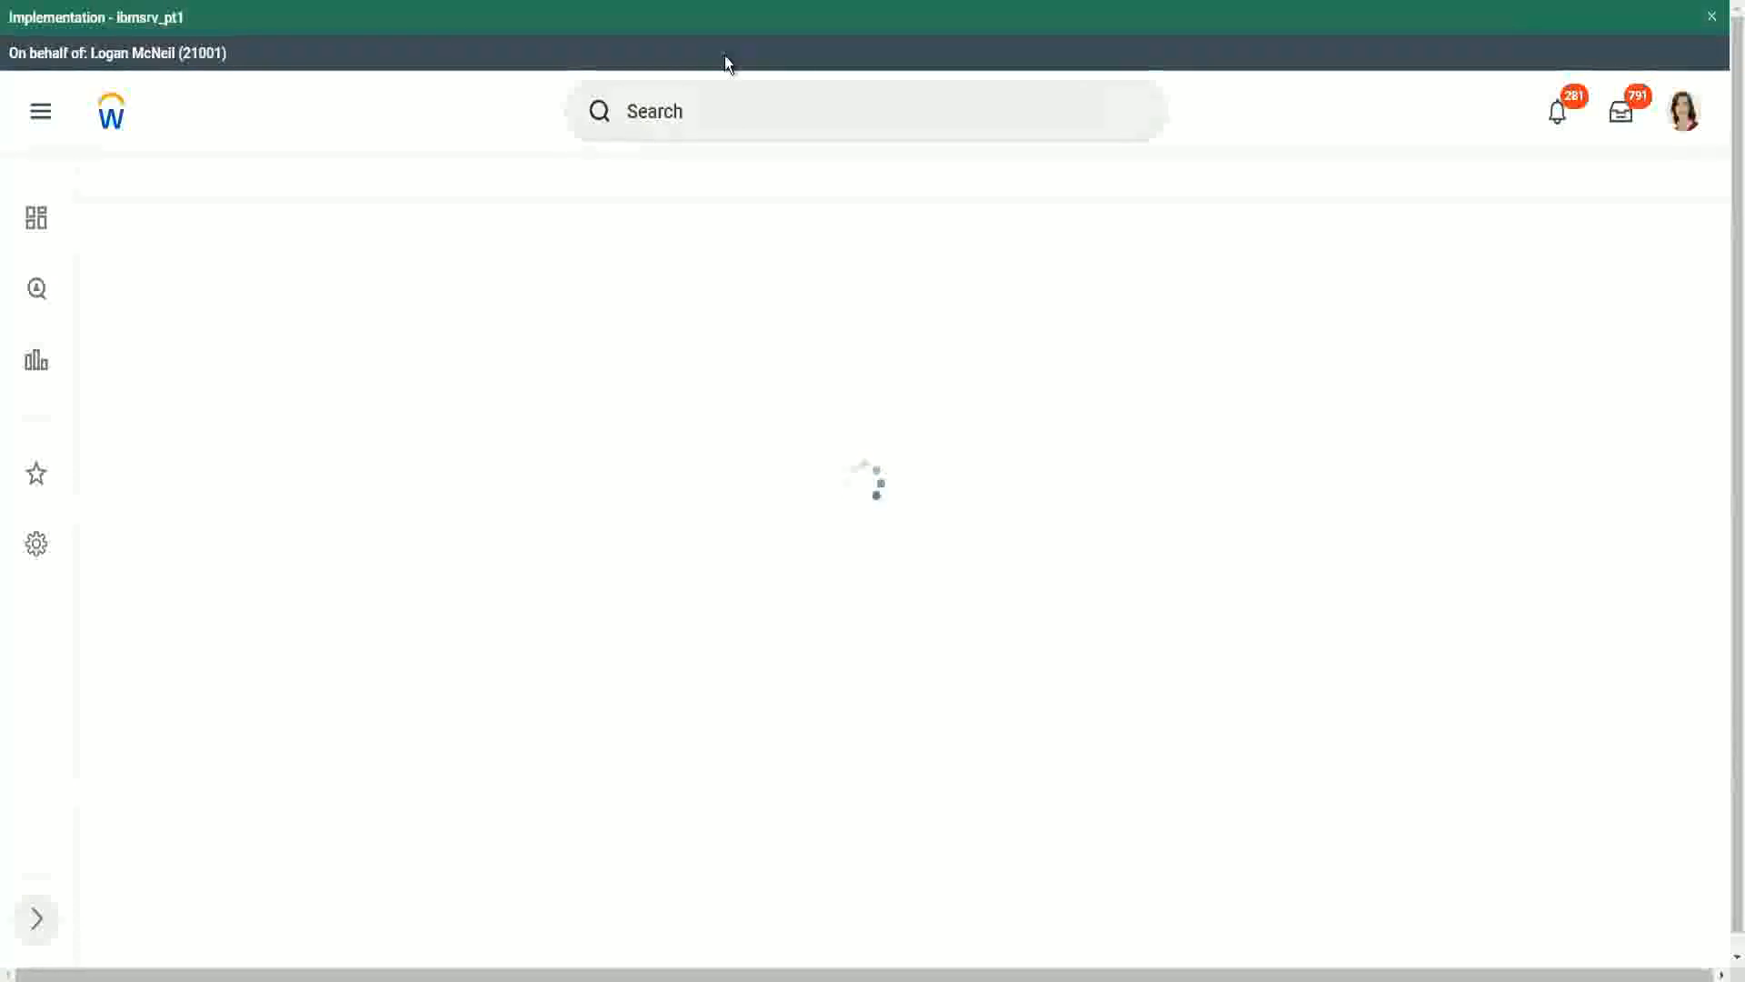
pyautogui.click(728, 113)
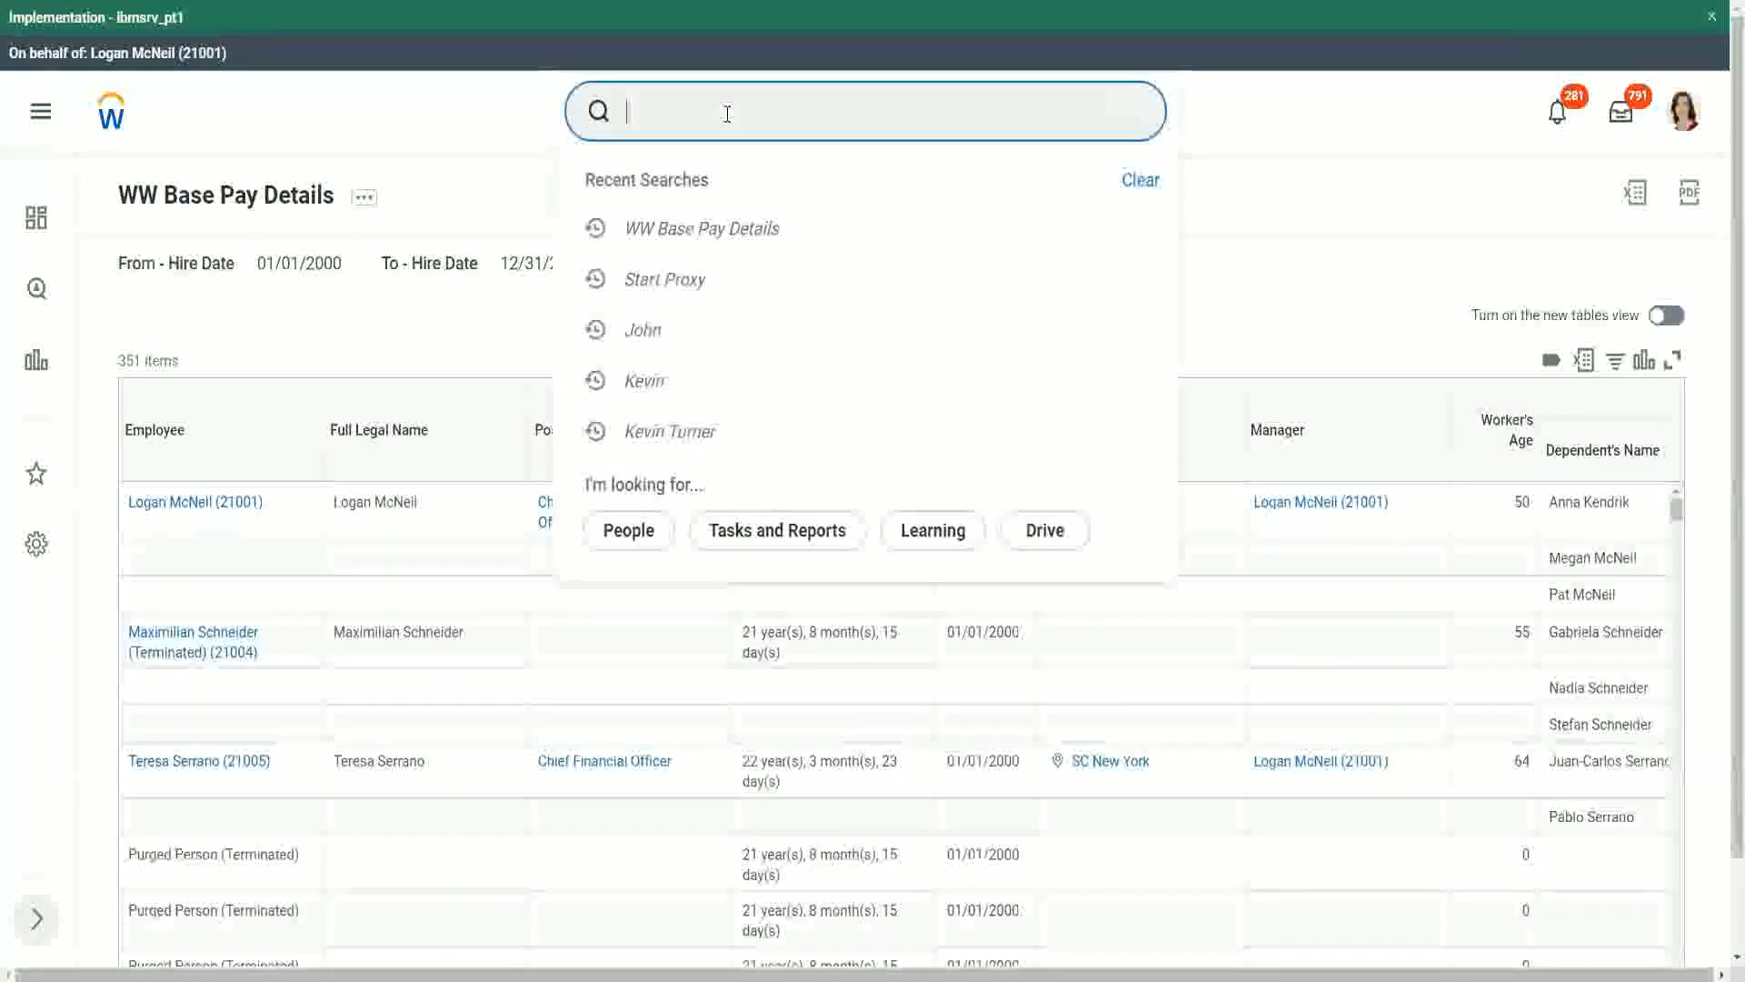
pyautogui.write('create calc ')
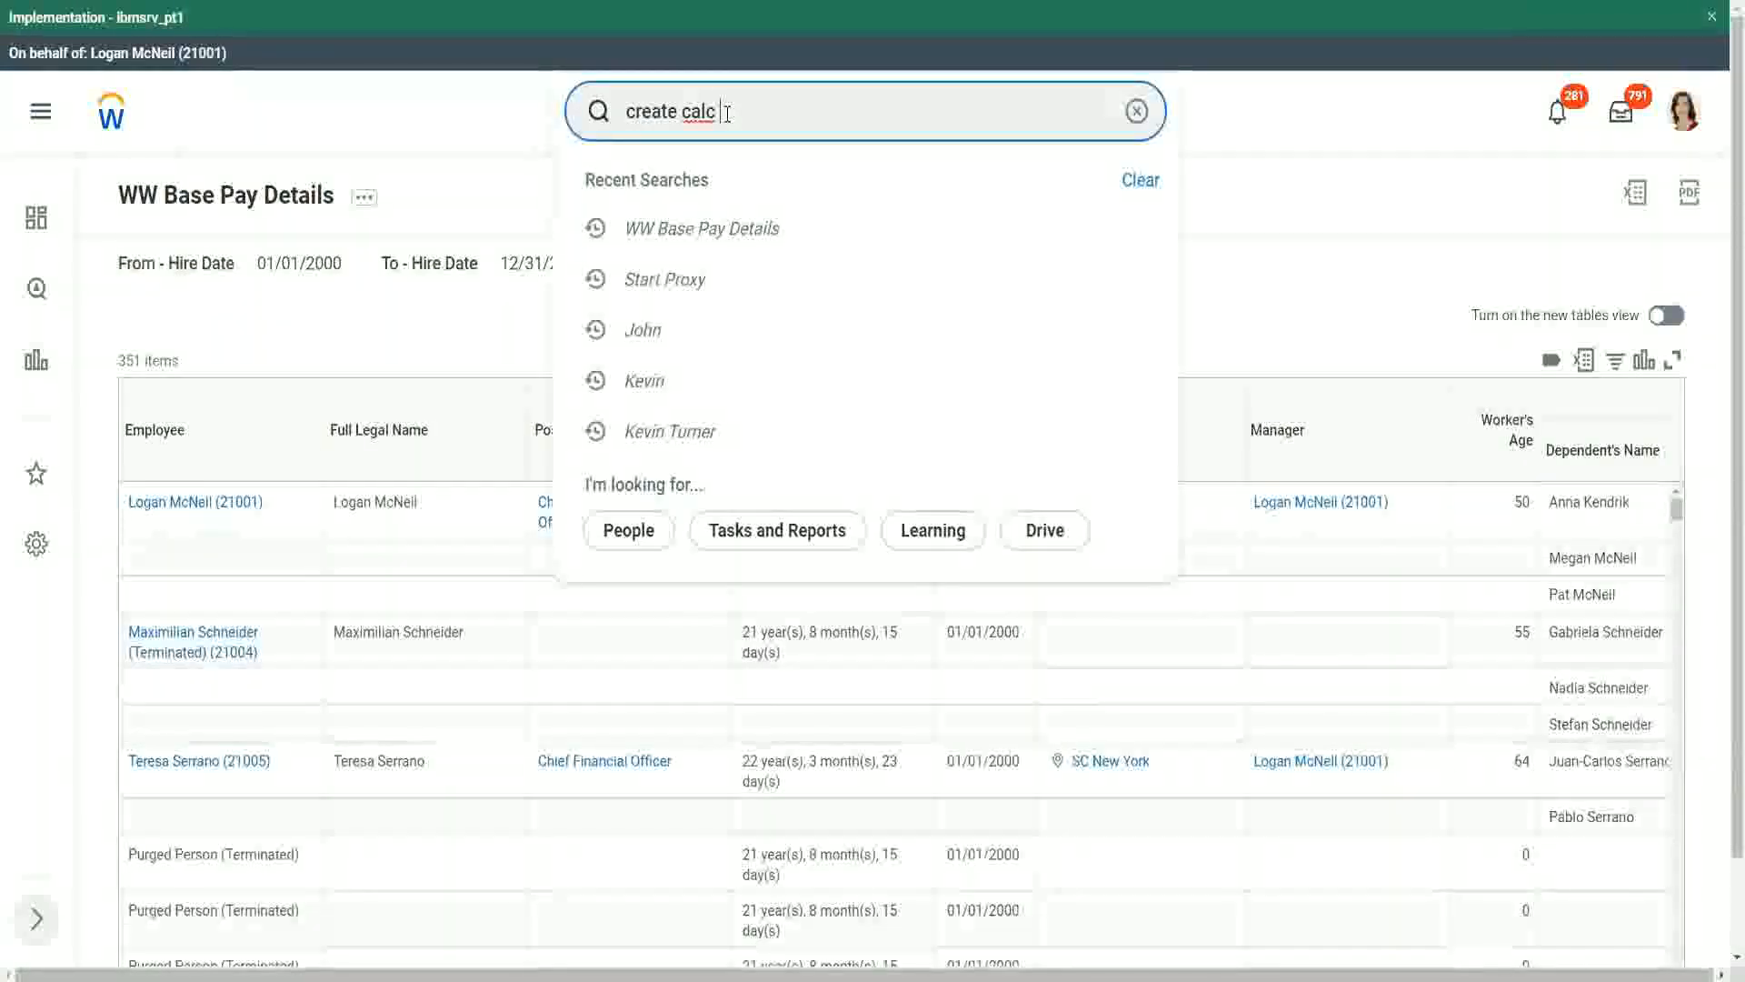
pyautogui.write('field')
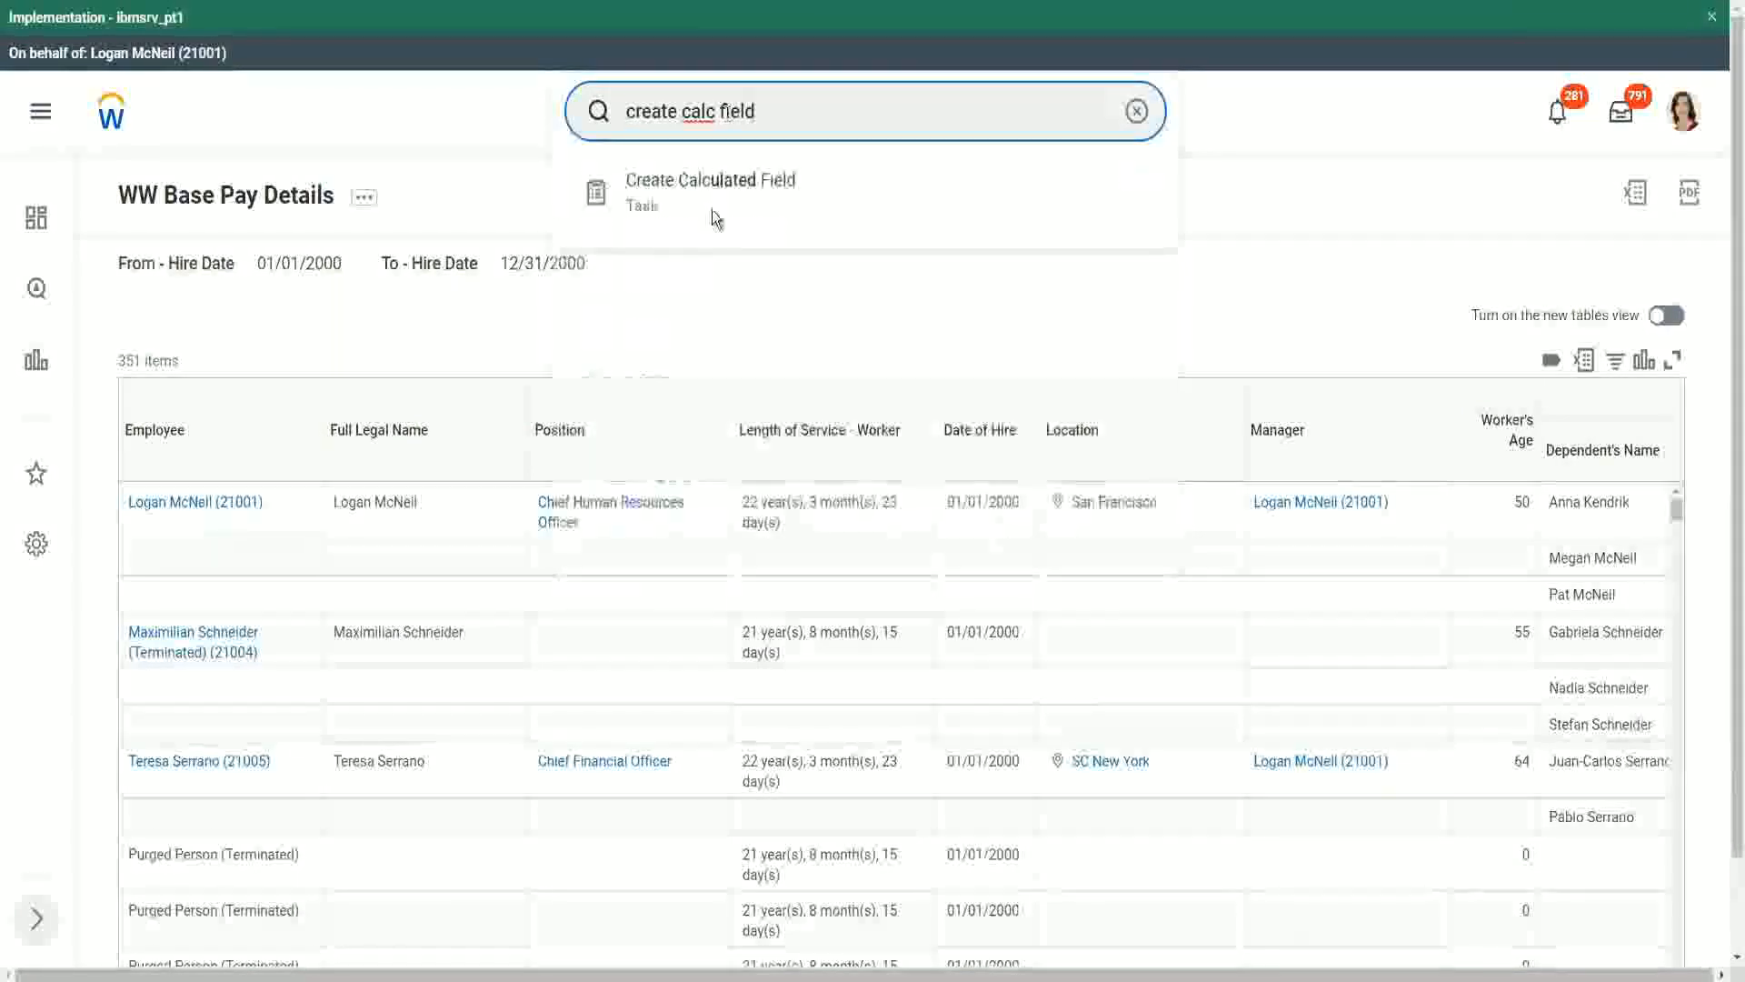
pyautogui.click(713, 199)
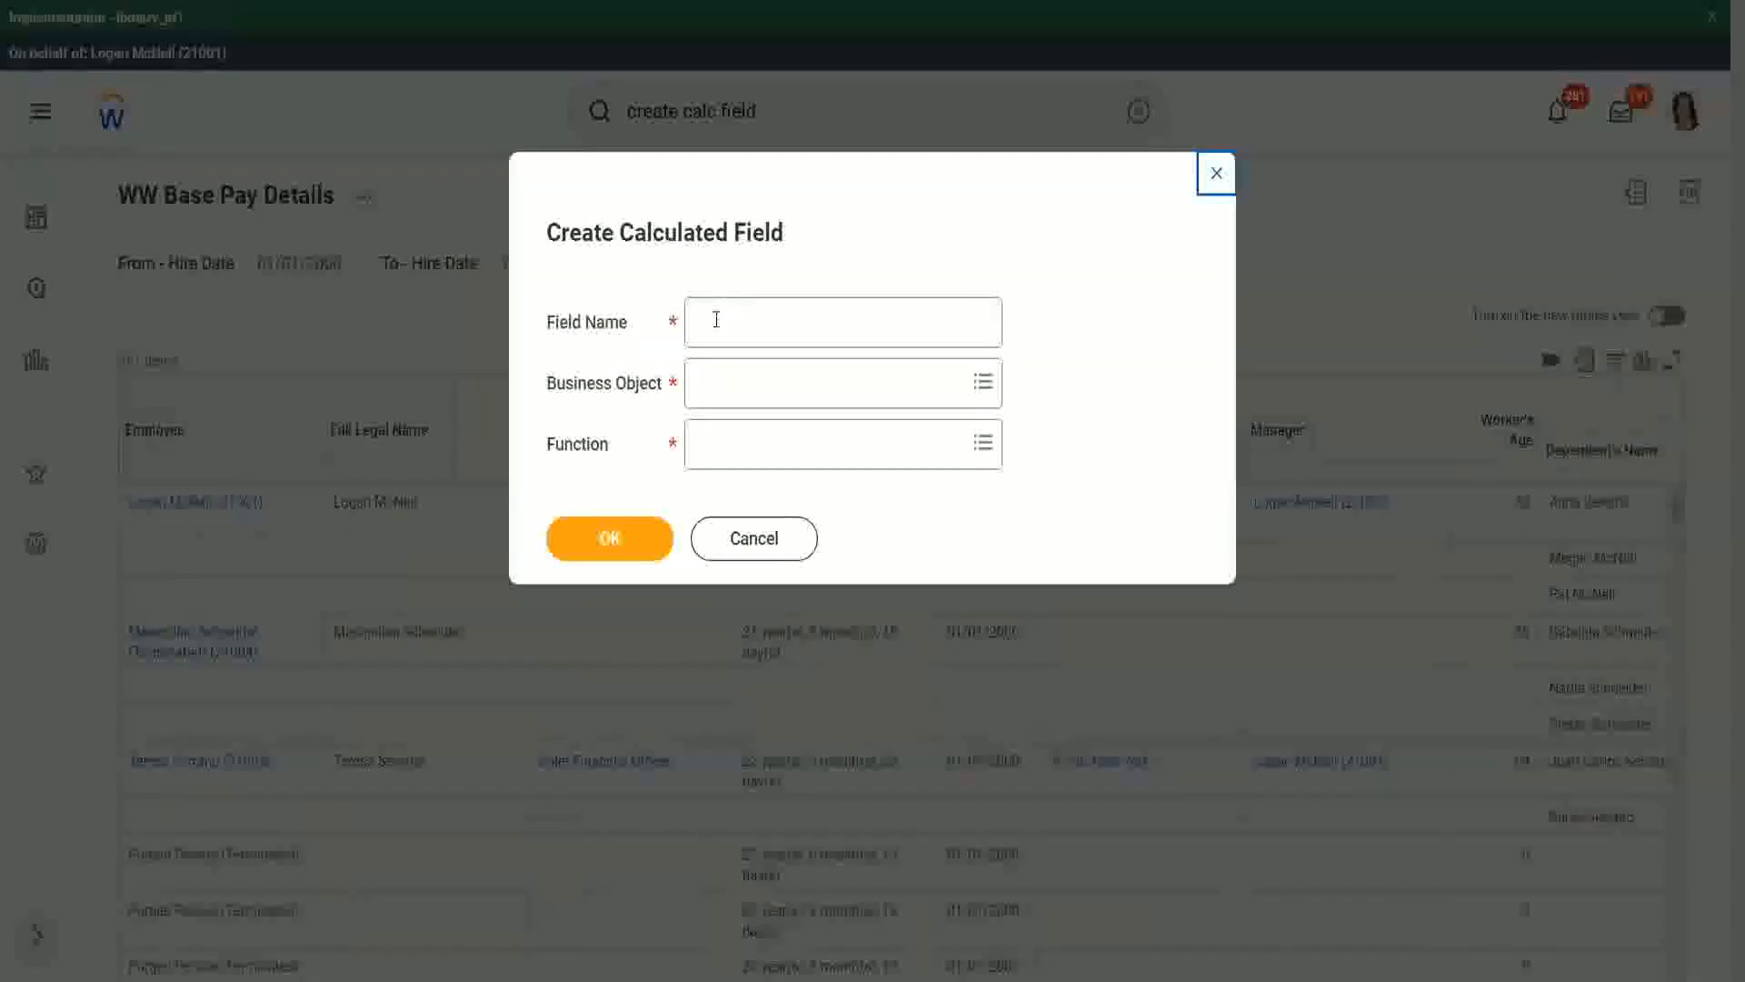
# - Name the new calculated field "CF-WW-ESI-Eldest Dependent"
pyautogui.click(716, 319)
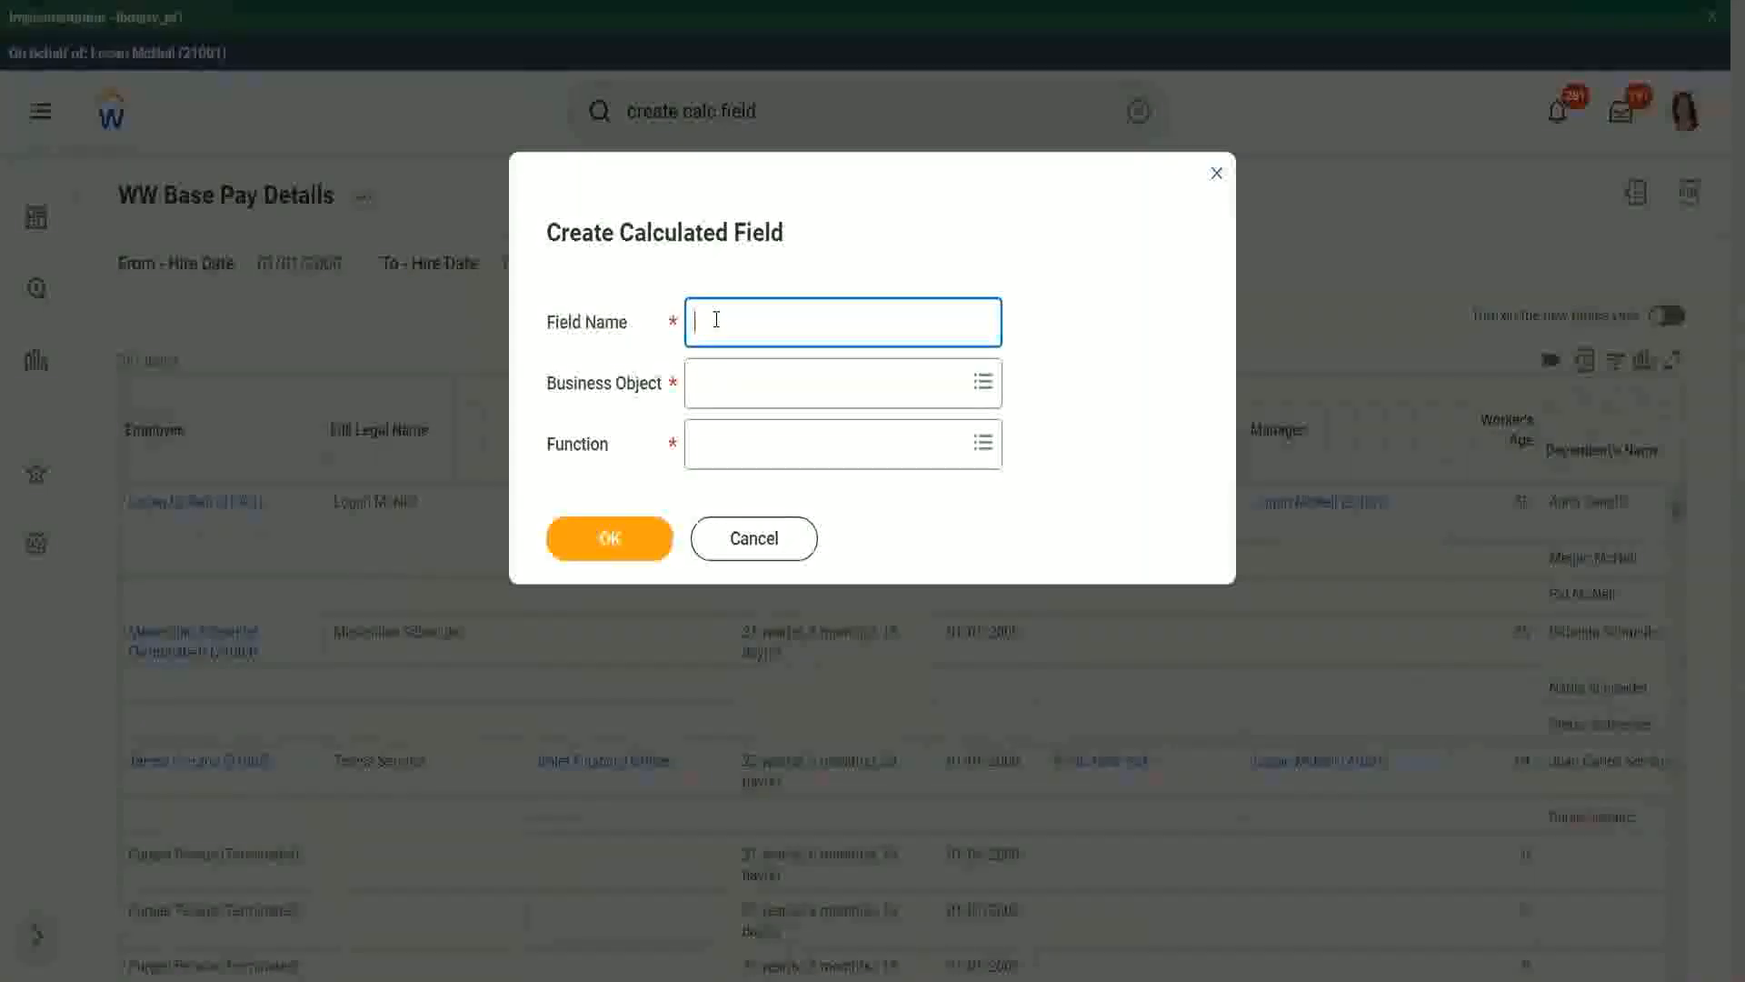
pyautogui.write('CF WW-ESI-Eldest Depende')
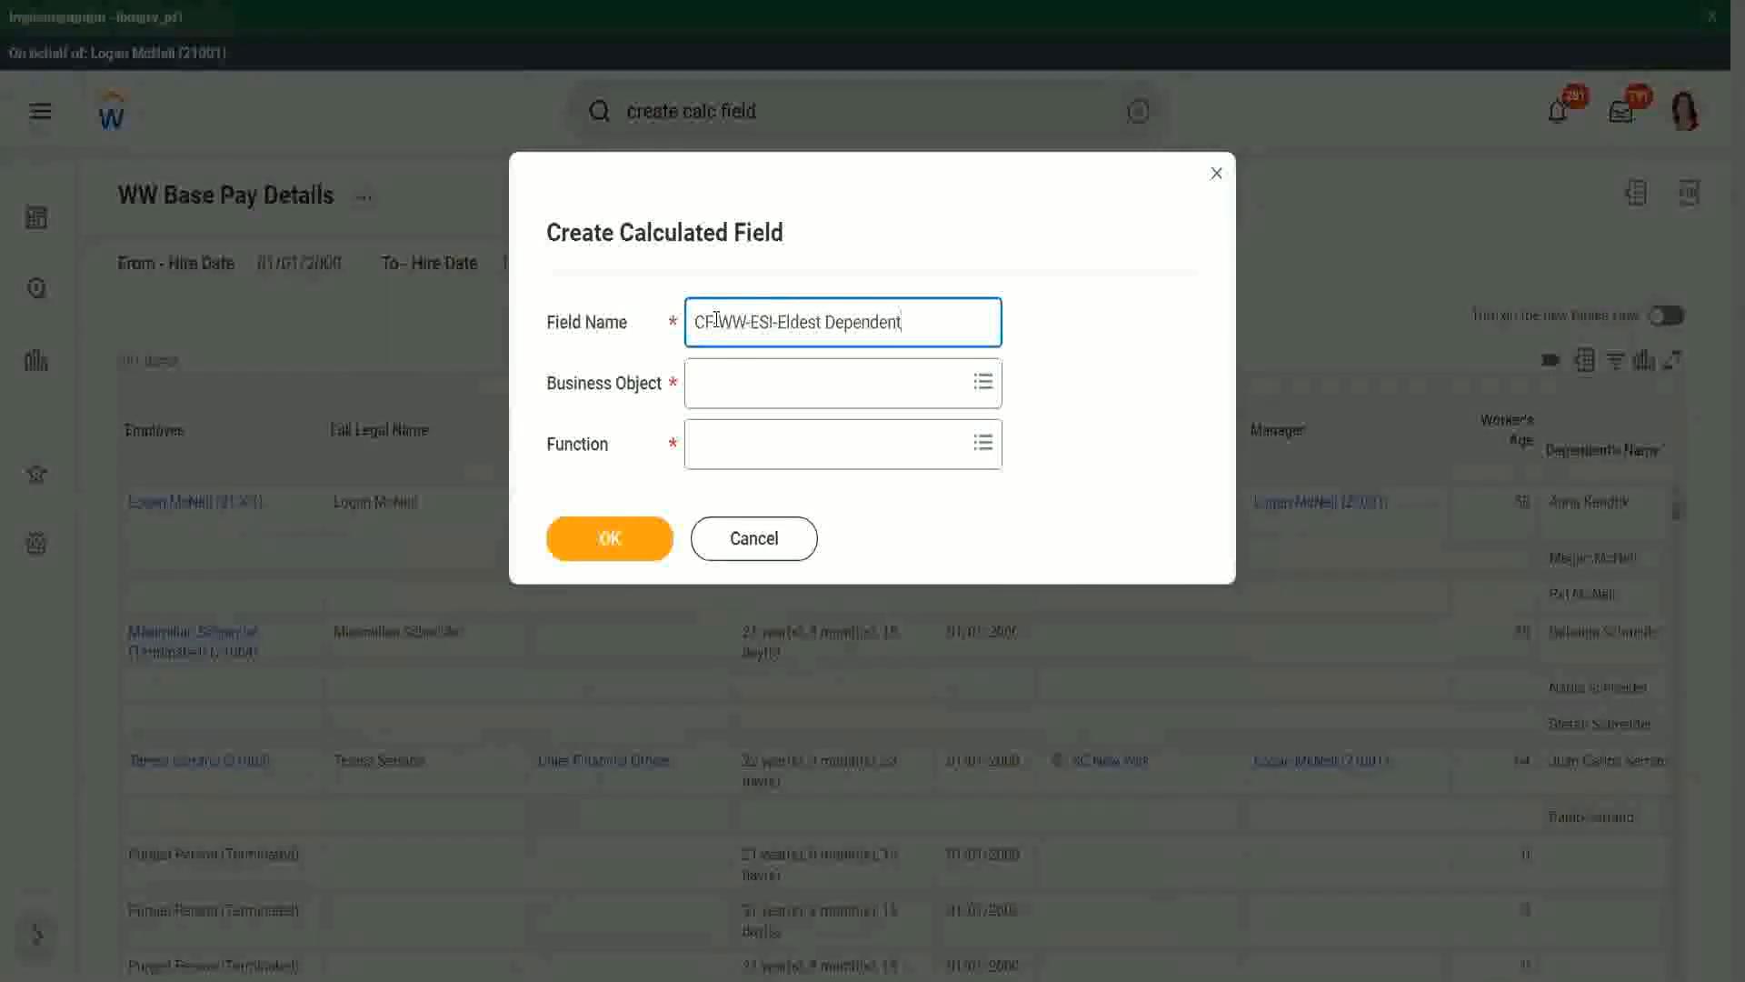
pyautogui.write('nt')
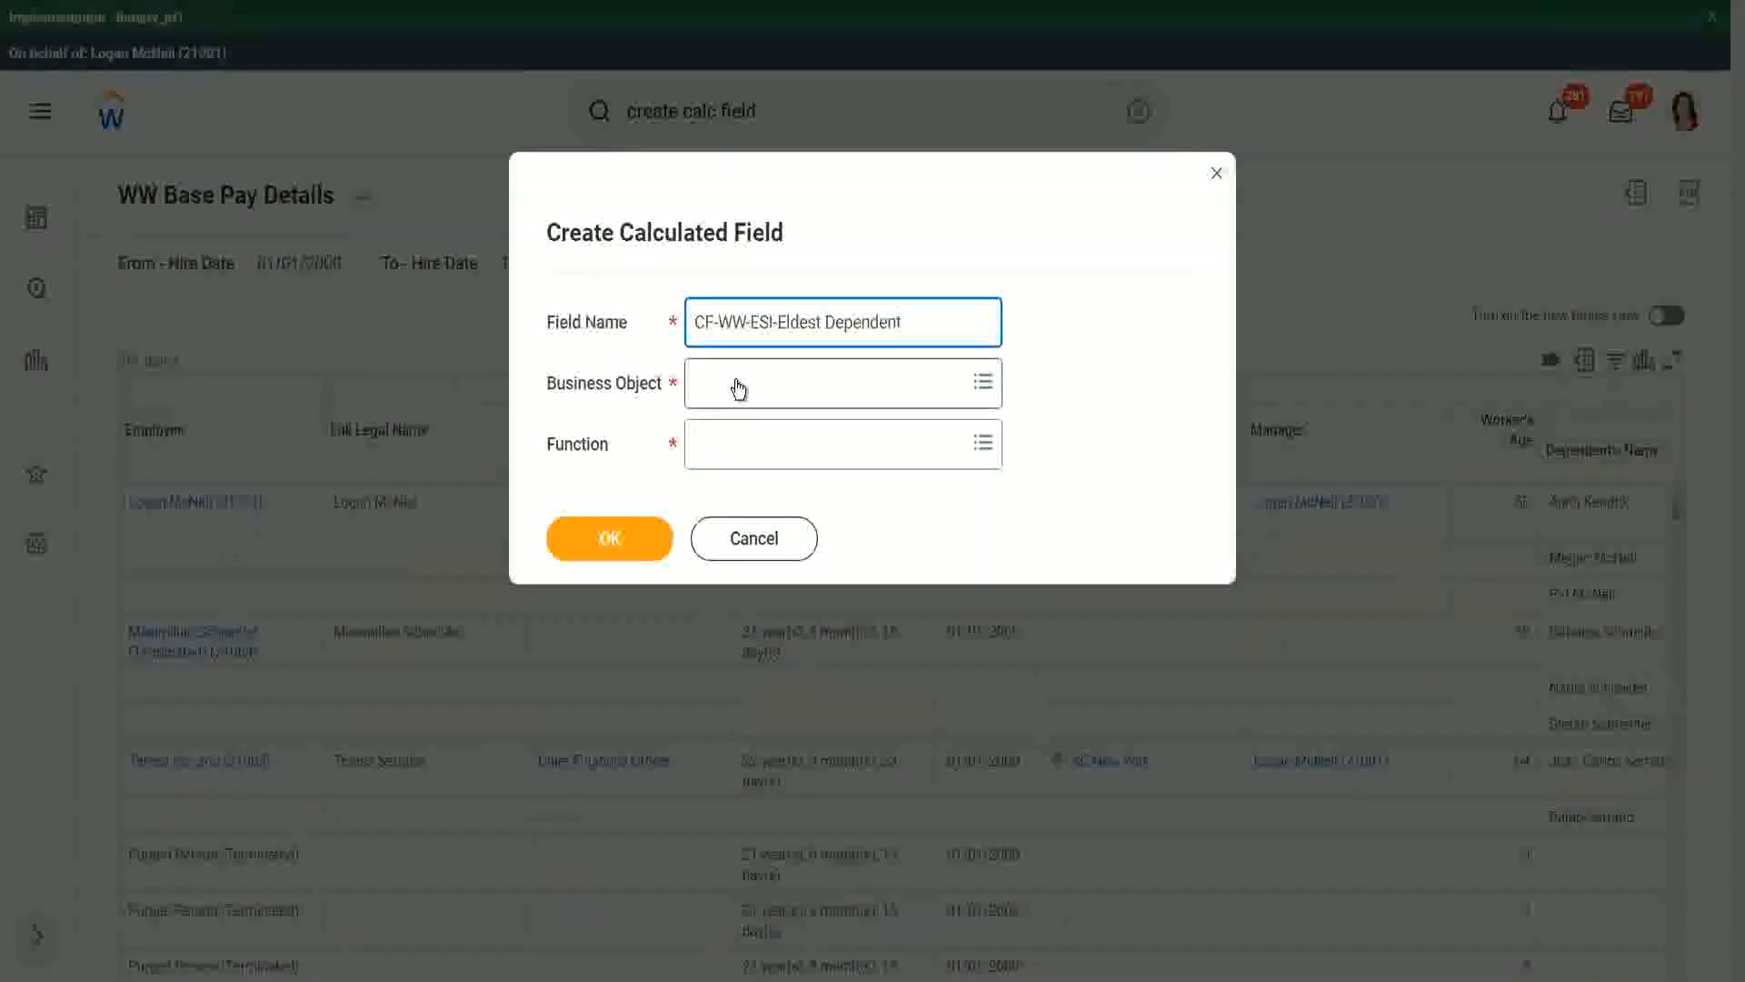
# - Set the business object to Worker and the function to Extract Single Instance, and proceed to the field's calculation settings
pyautogui.click(738, 386)
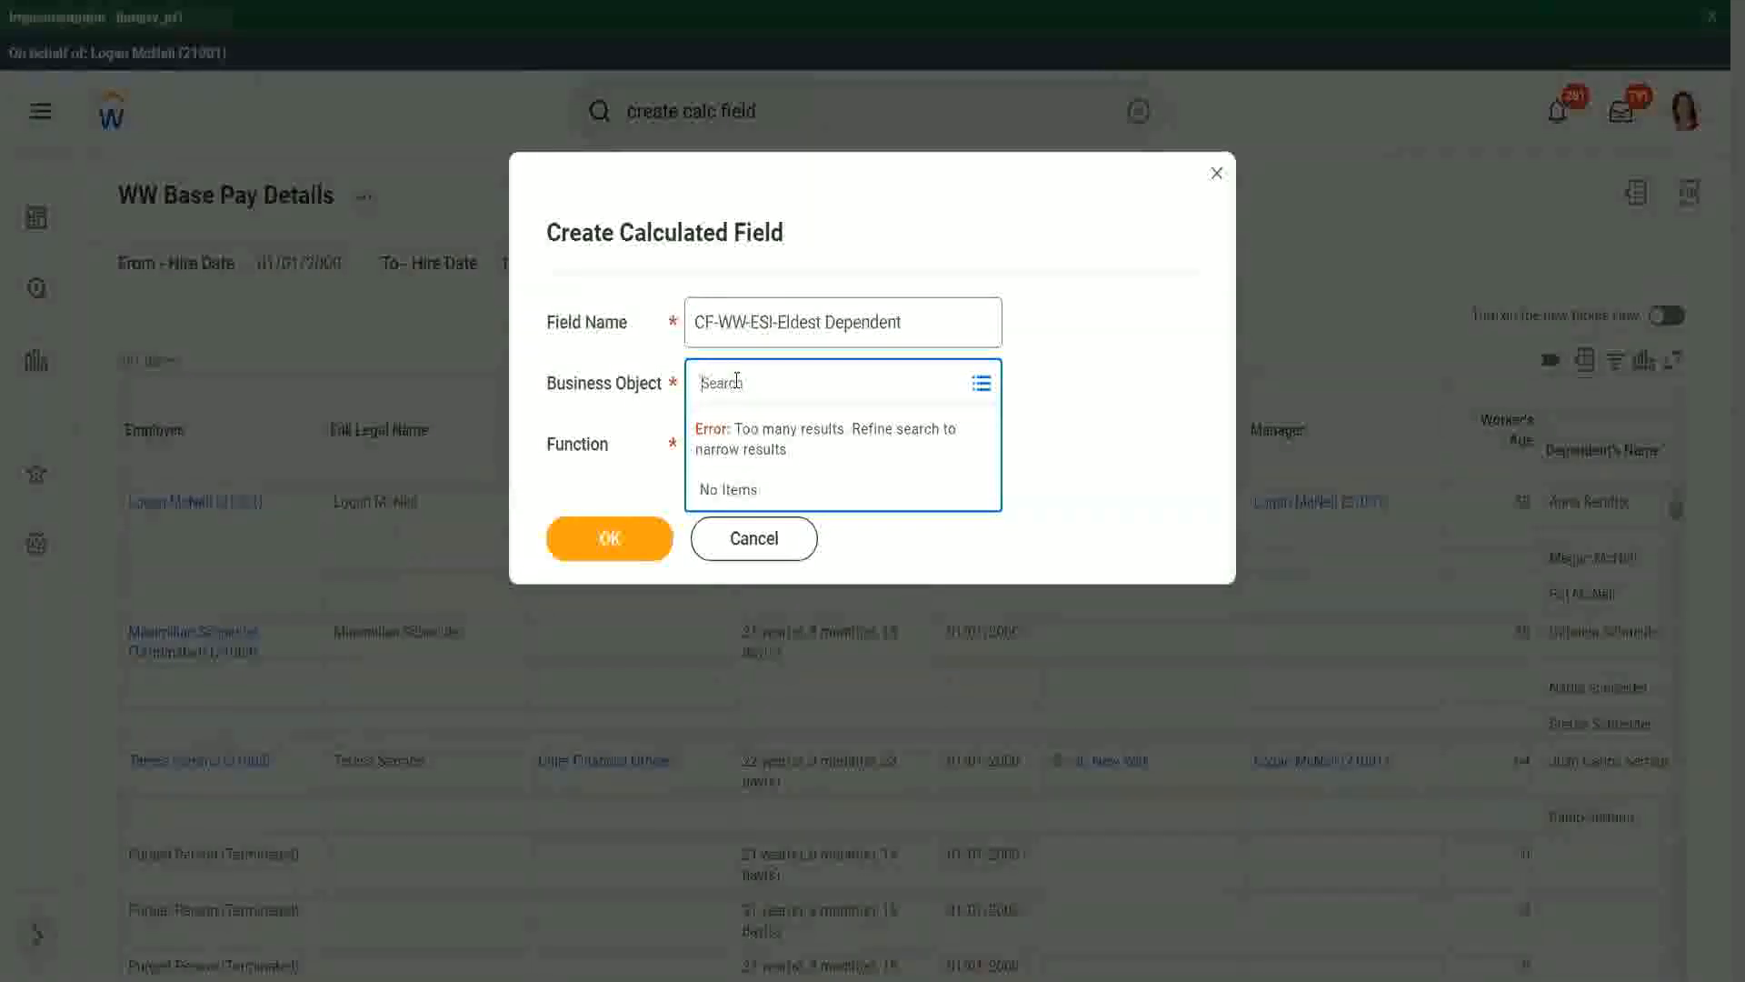
pyautogui.write('worker')
pyautogui.press('Return')
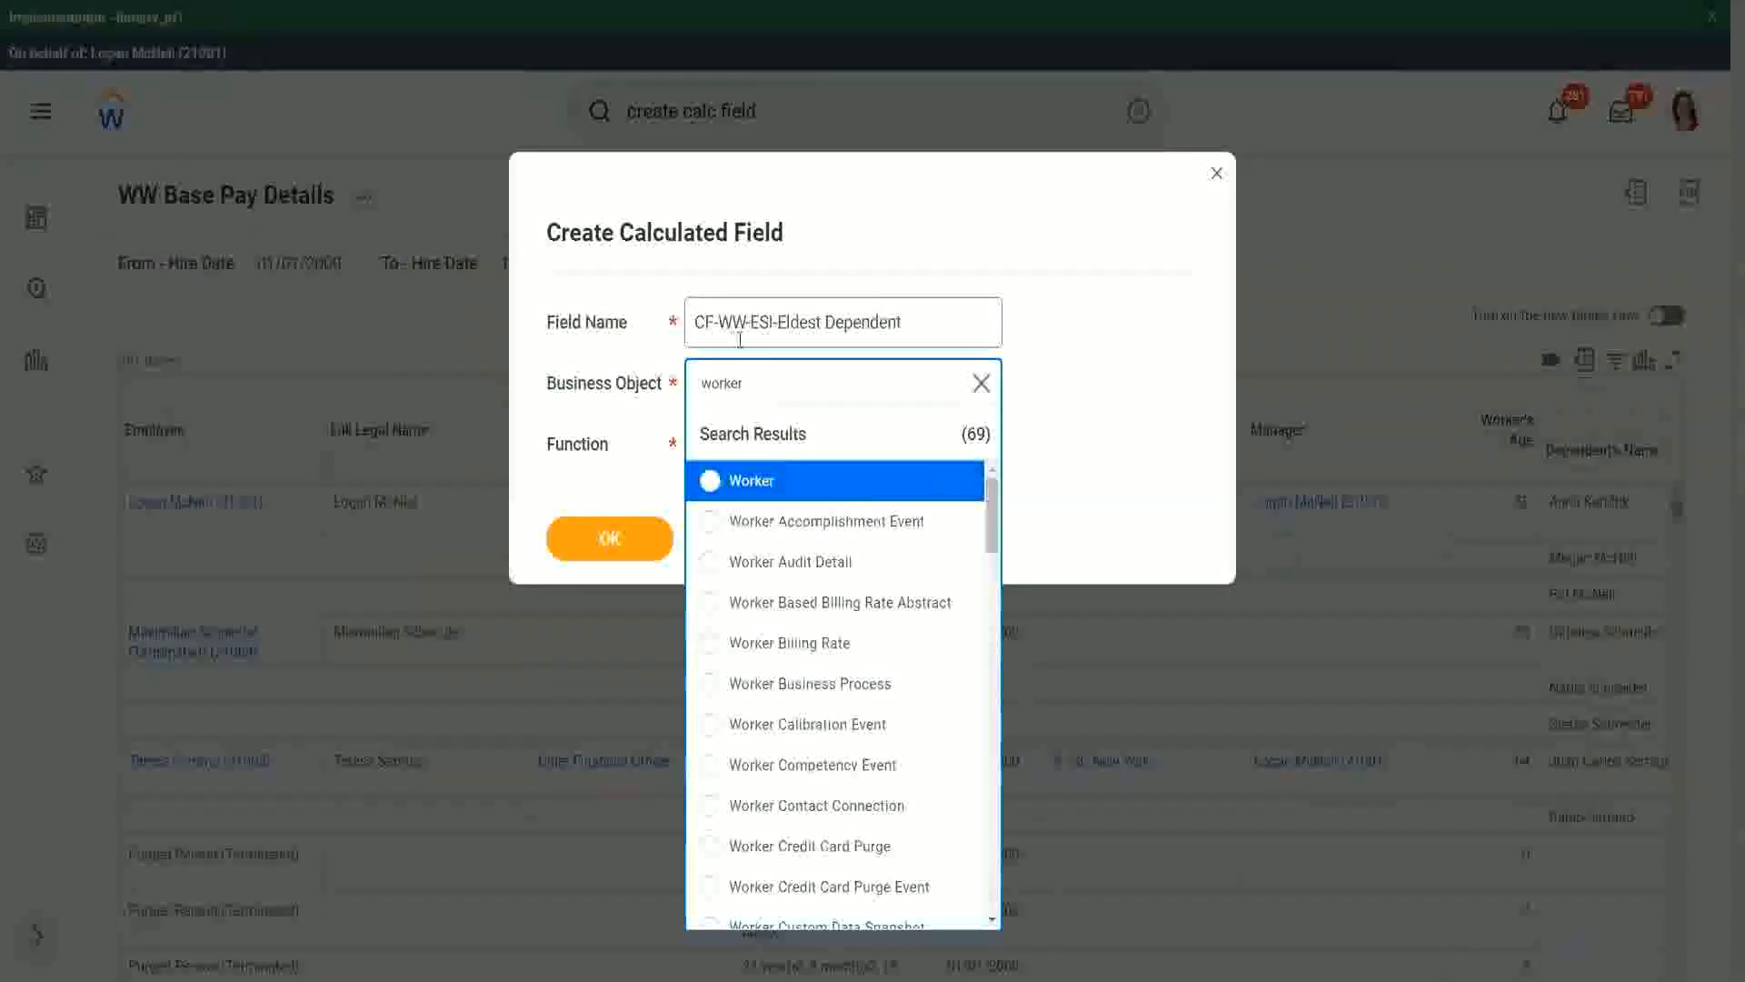
pyautogui.click(823, 492)
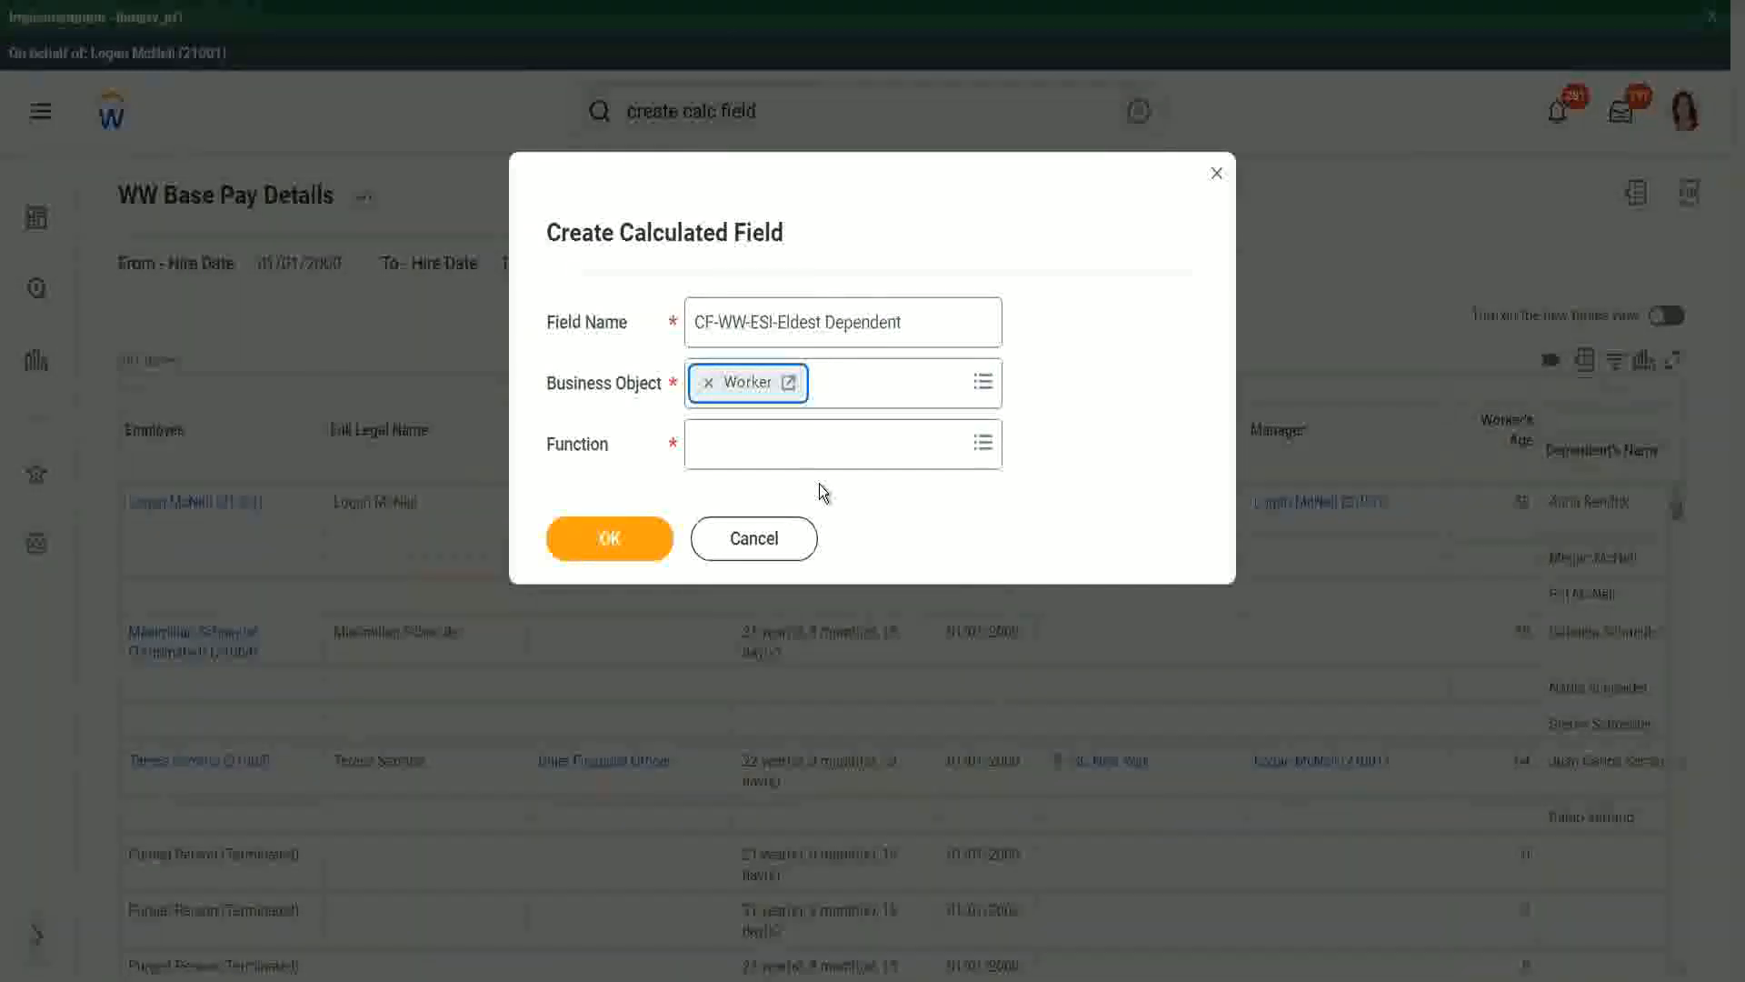
pyautogui.click(741, 451)
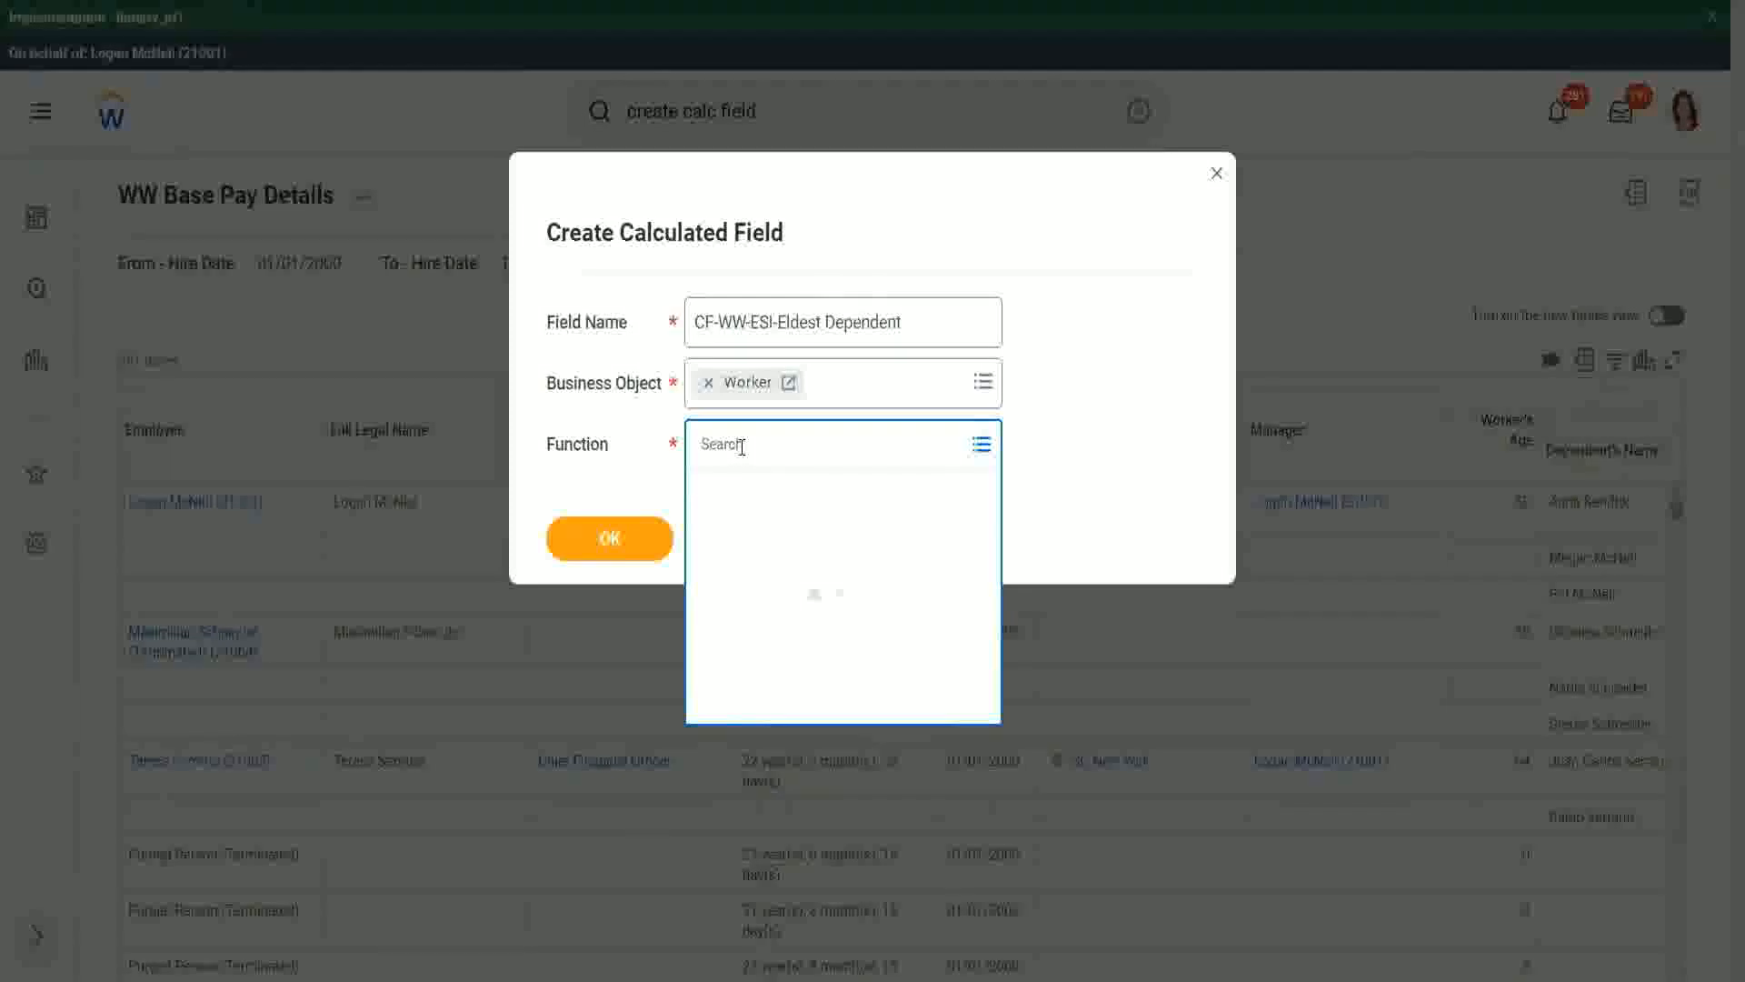
pyautogui.write('esi')
pyautogui.press('Return')
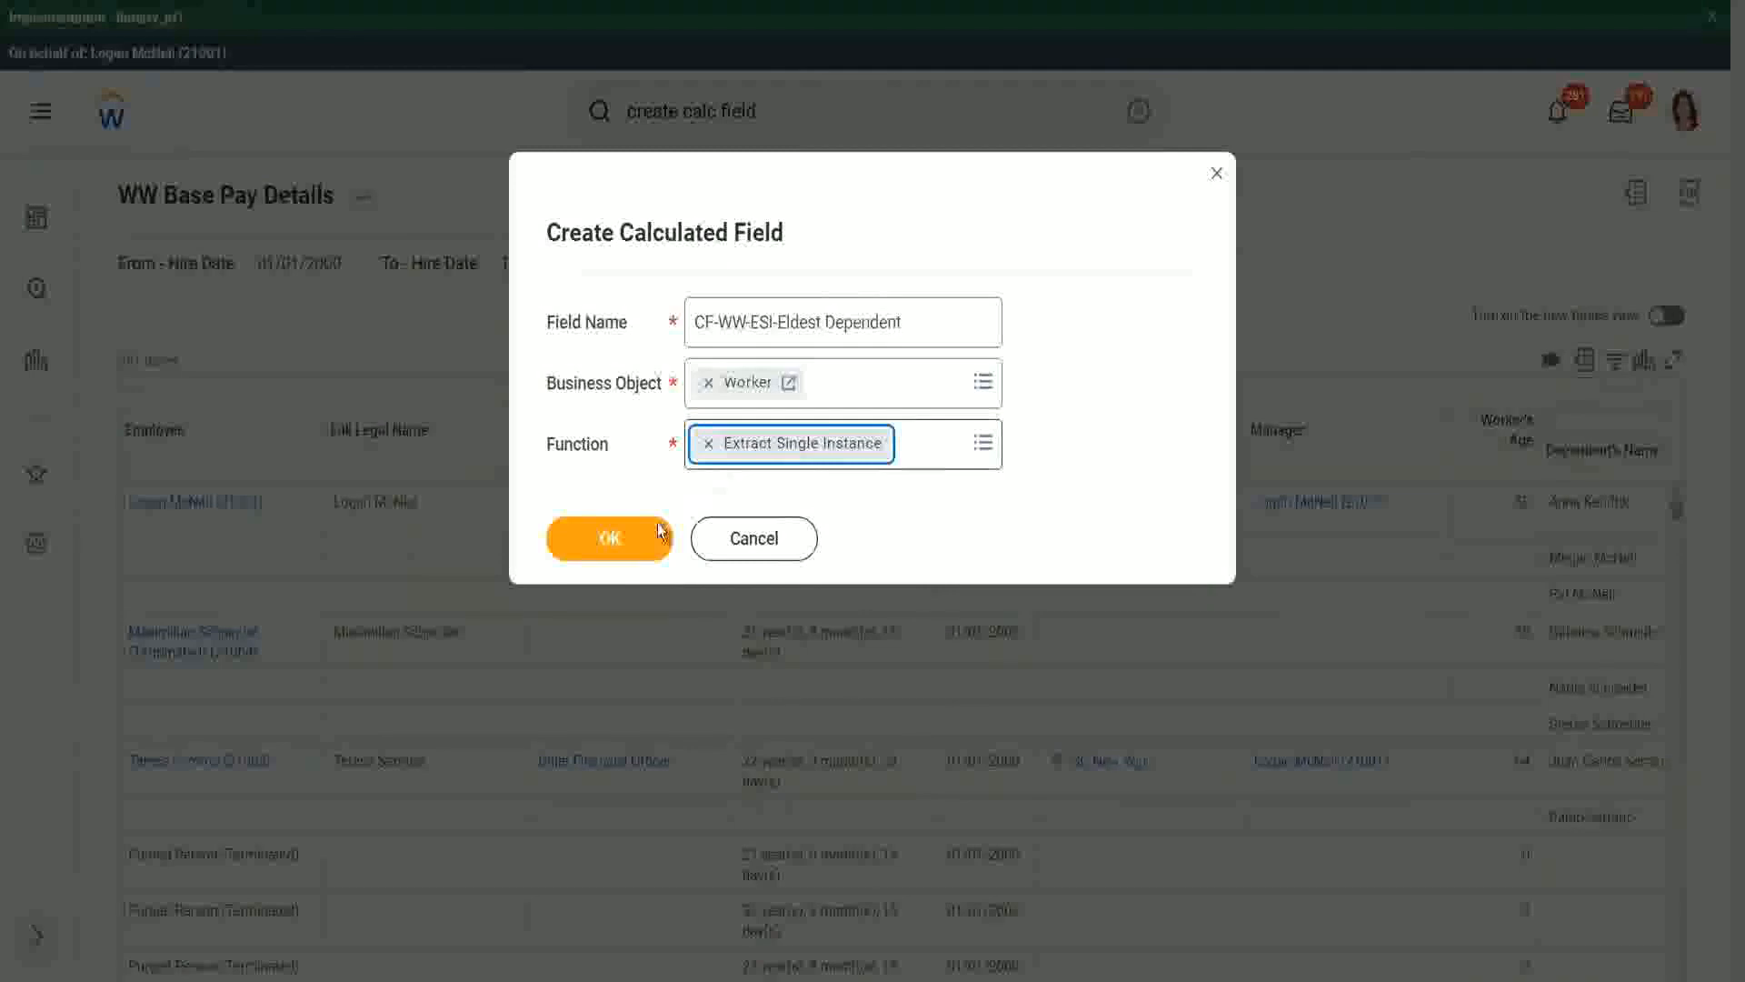
pyautogui.click(612, 537)
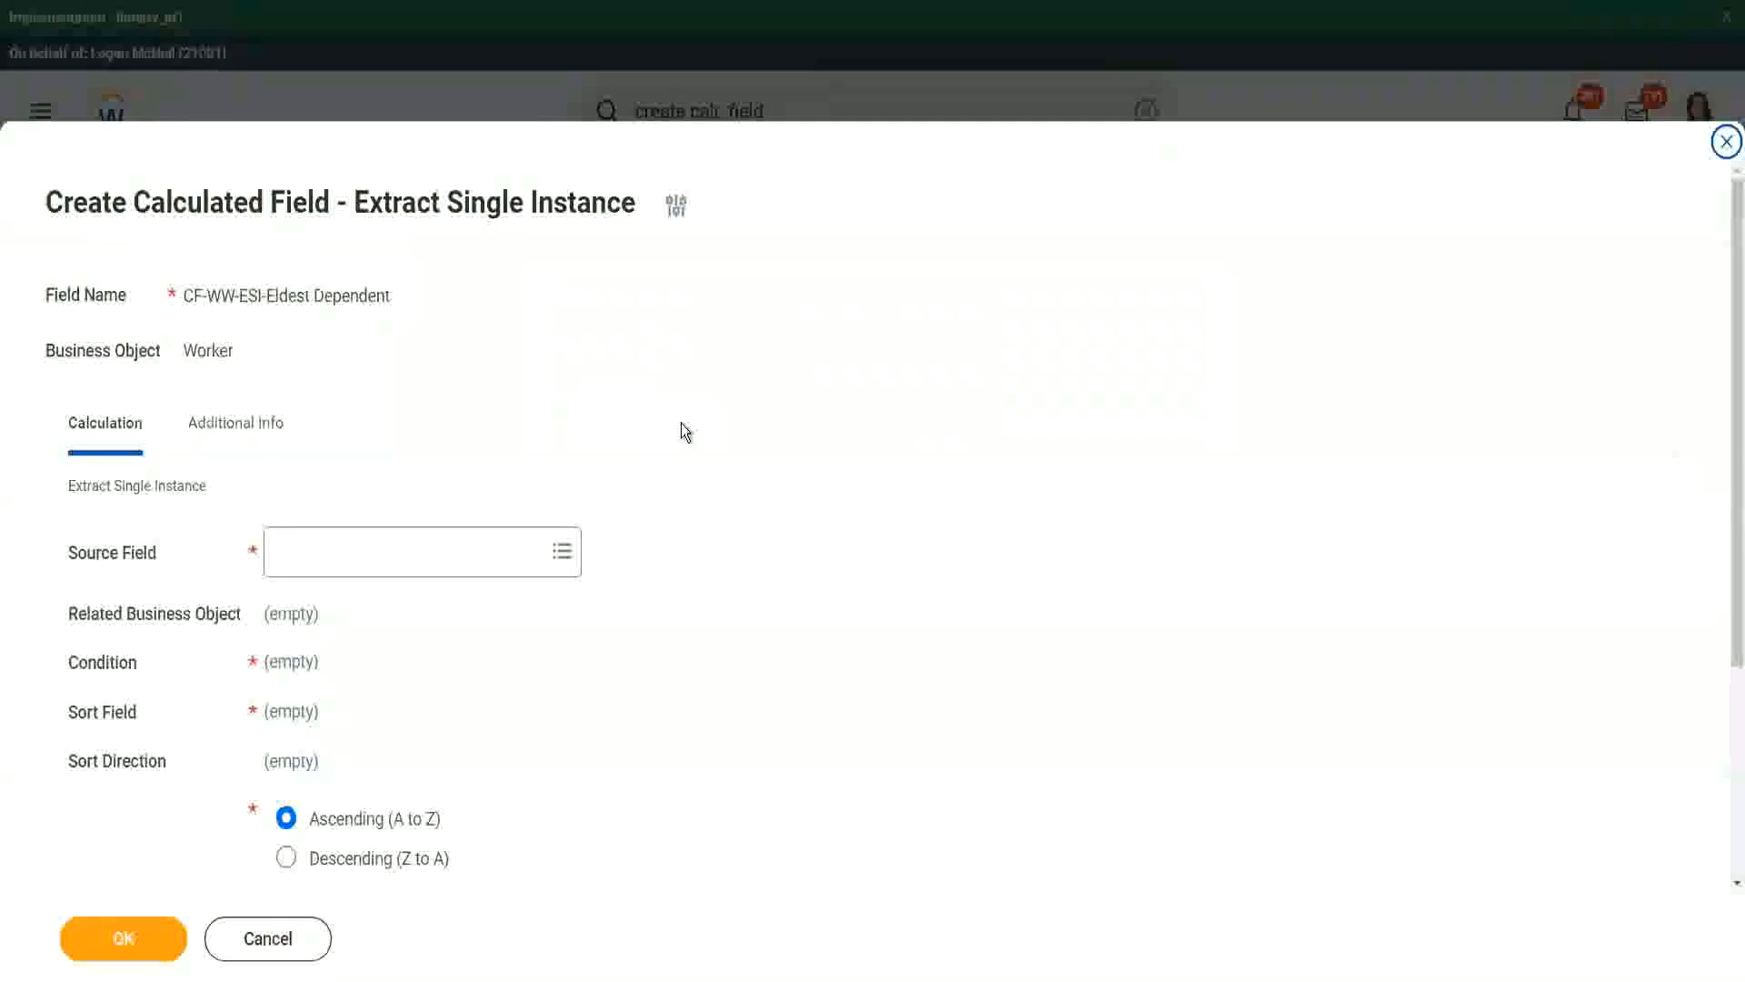
# - Set the calculation's source field to Dependents and check the related business object
pyautogui.scroll(-2, 681, 427)
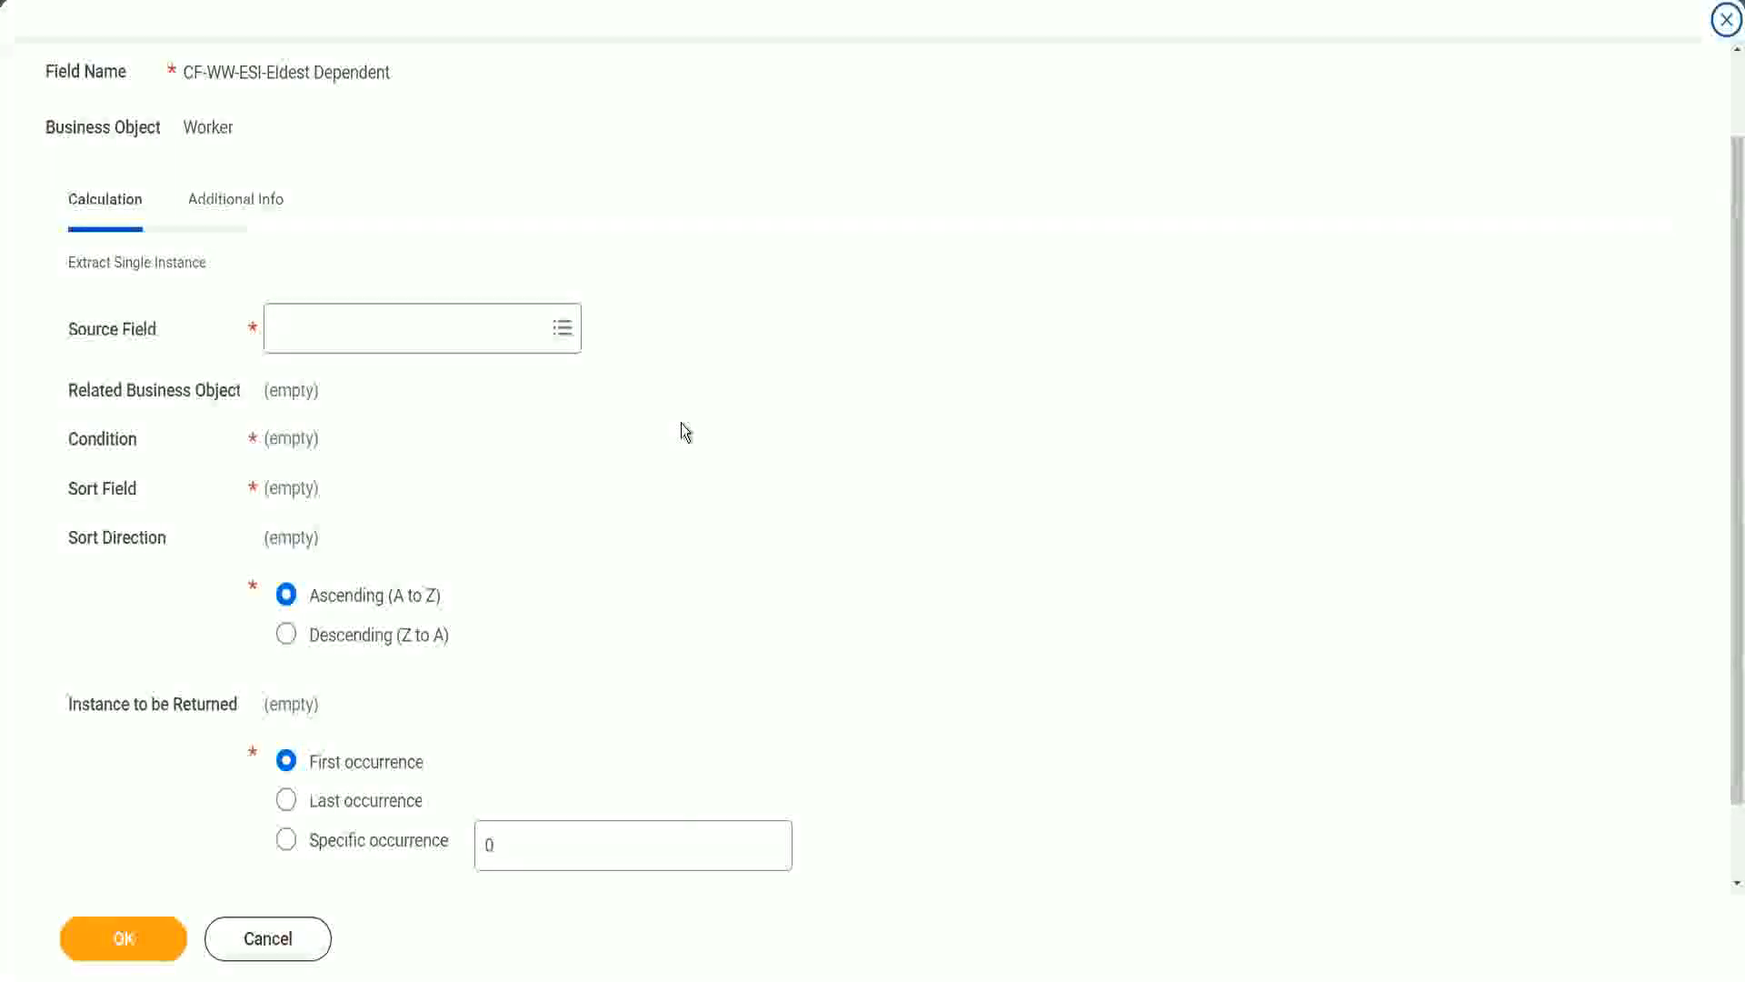
pyautogui.click(347, 330)
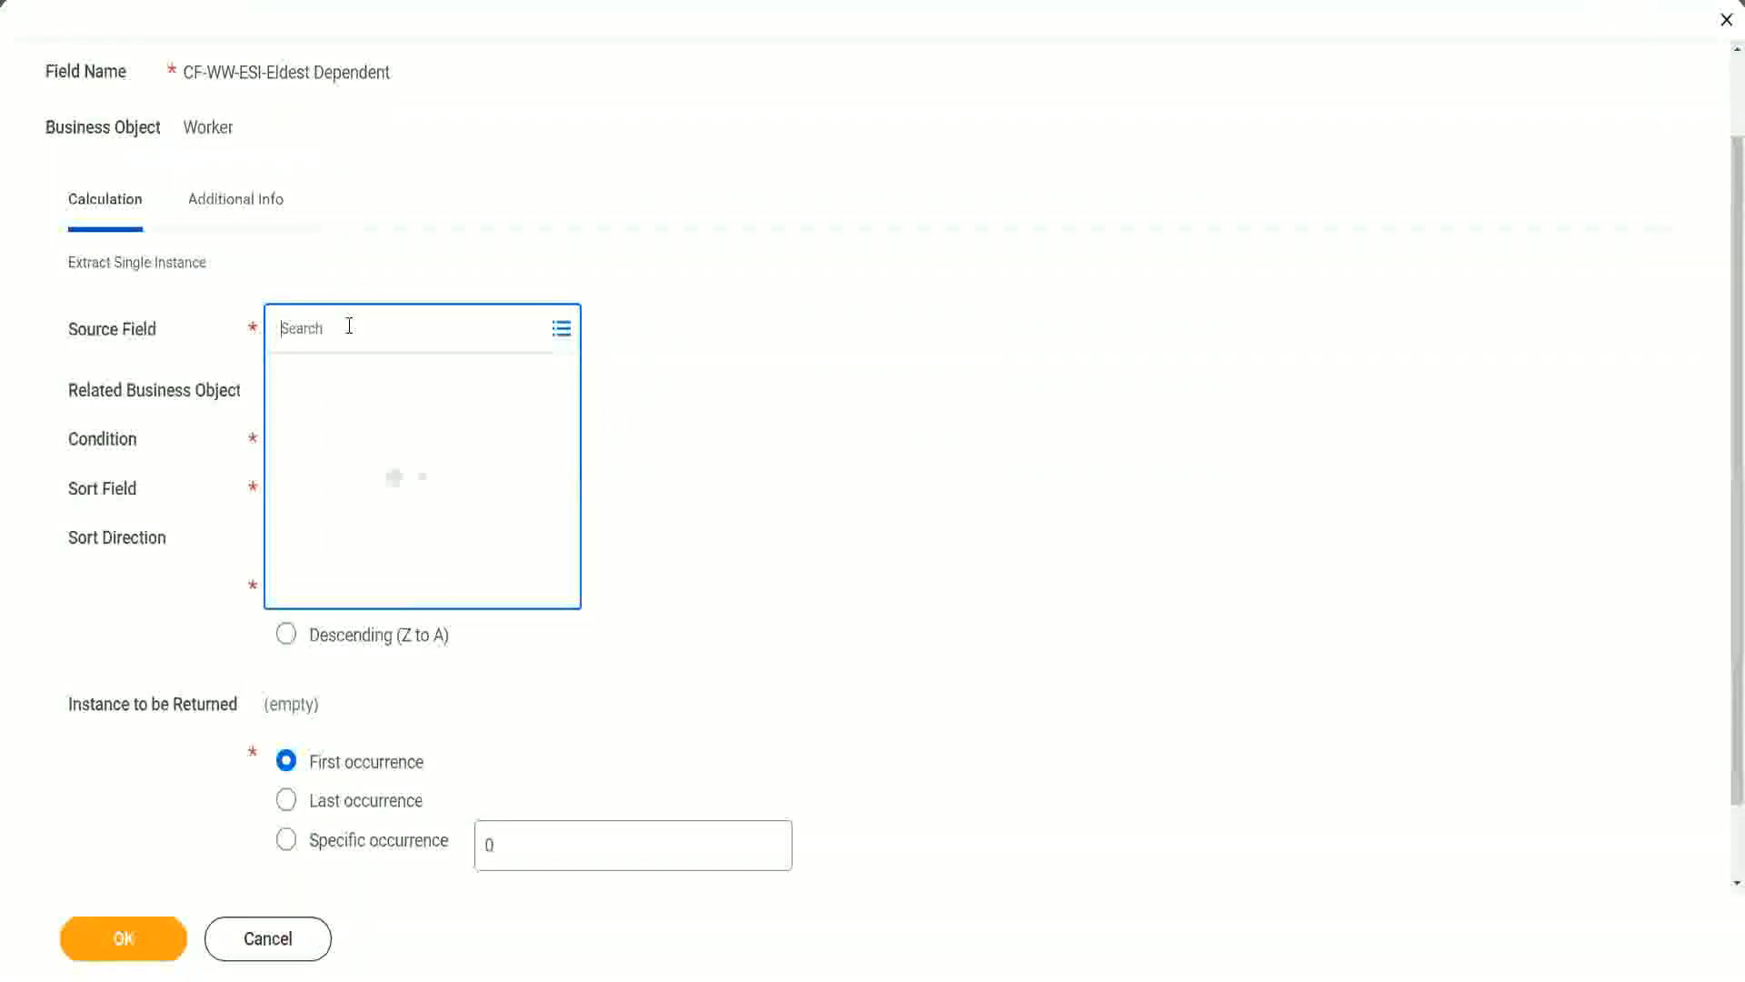
pyautogui.write('depemnd')
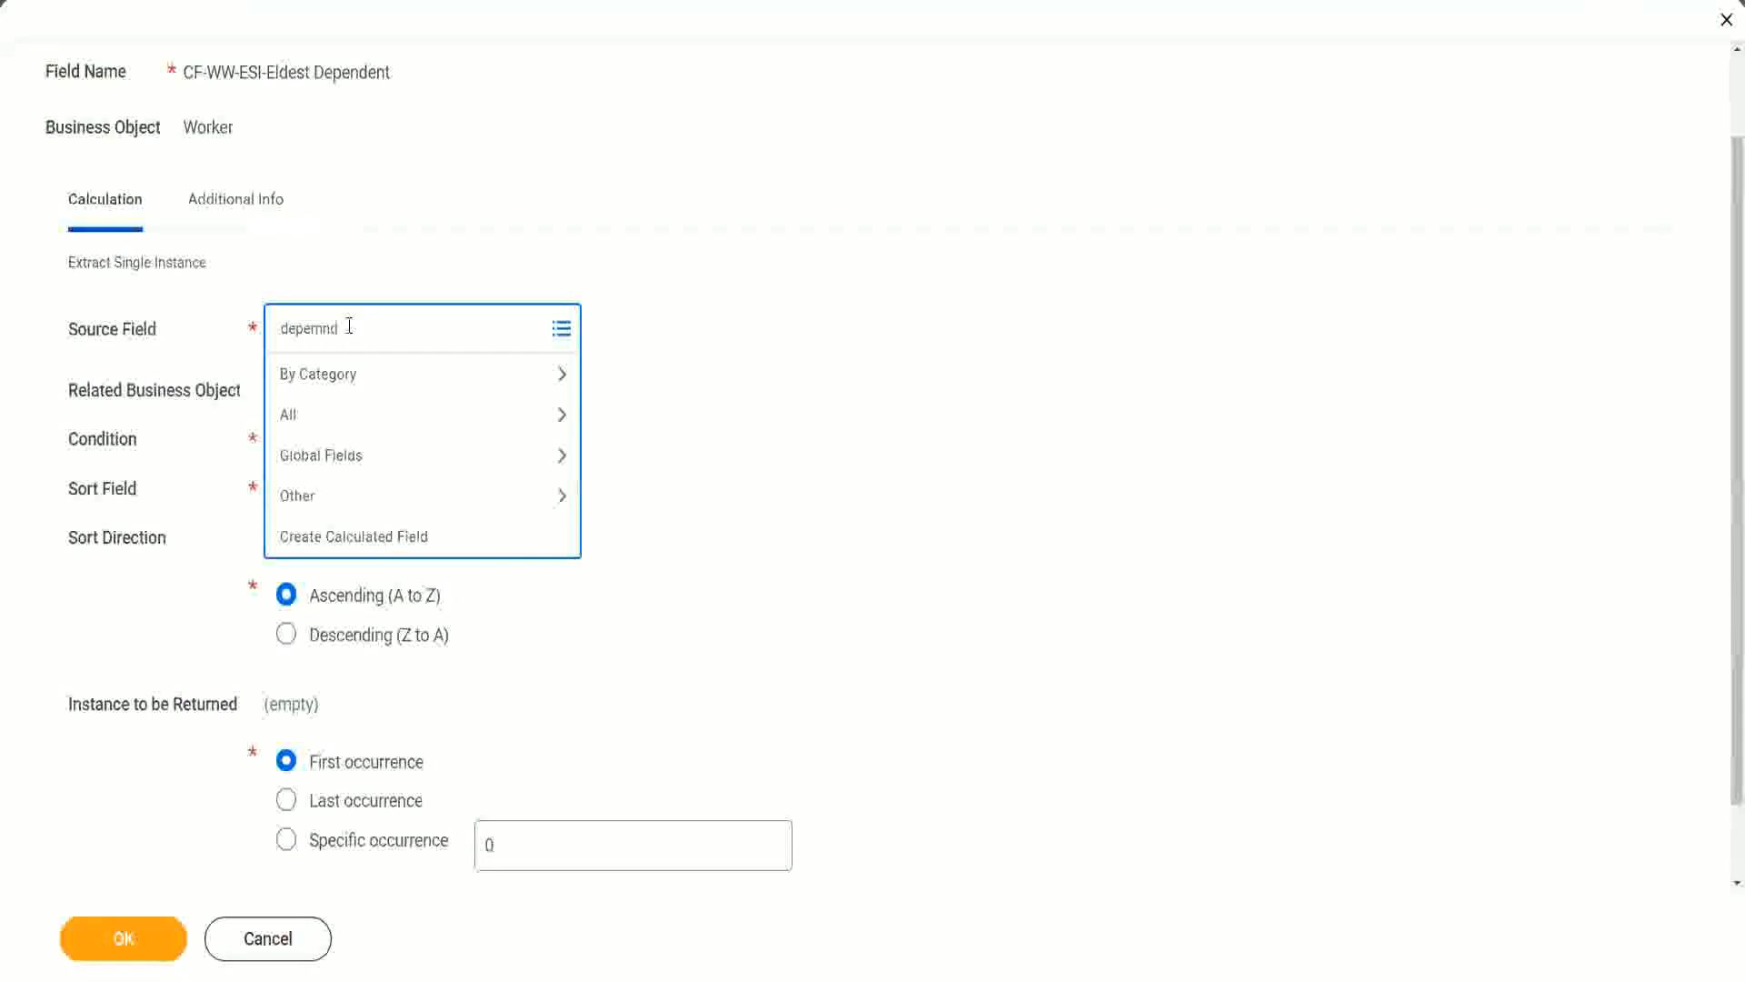
pyautogui.press('BackSpace')
pyautogui.press('BackSpace')
pyautogui.press('BackSpace')
pyautogui.write('ndent')
pyautogui.press('Return')
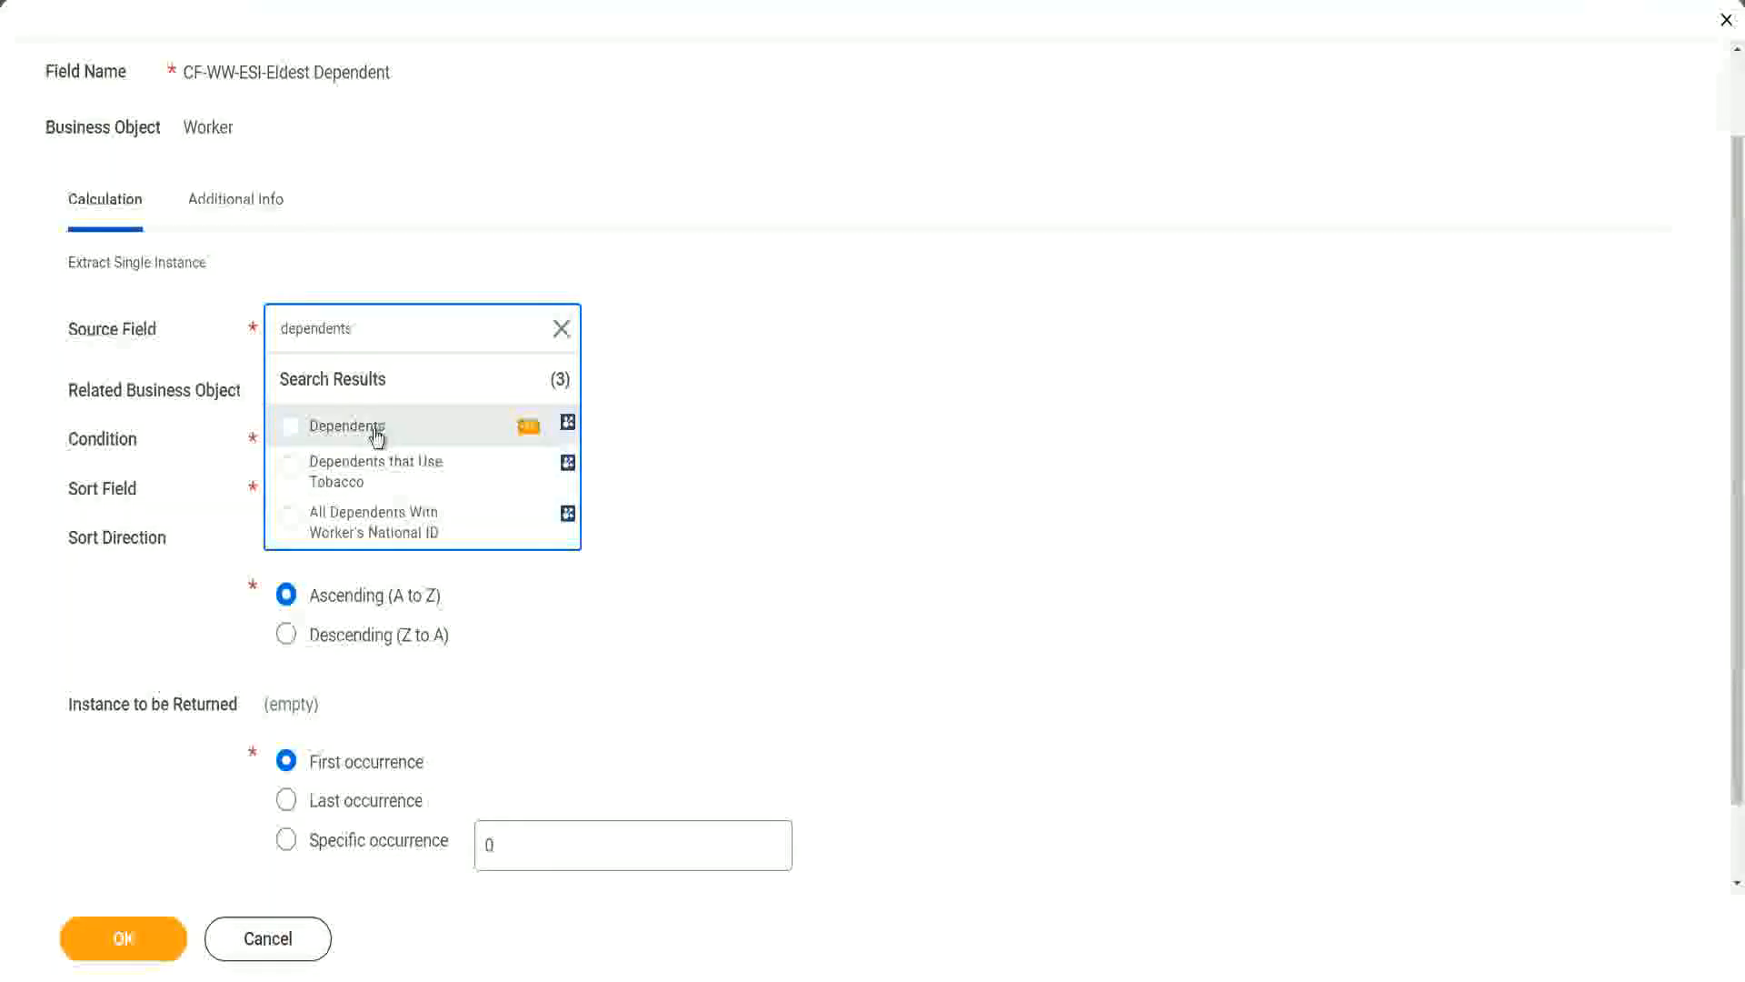
pyautogui.click(376, 434)
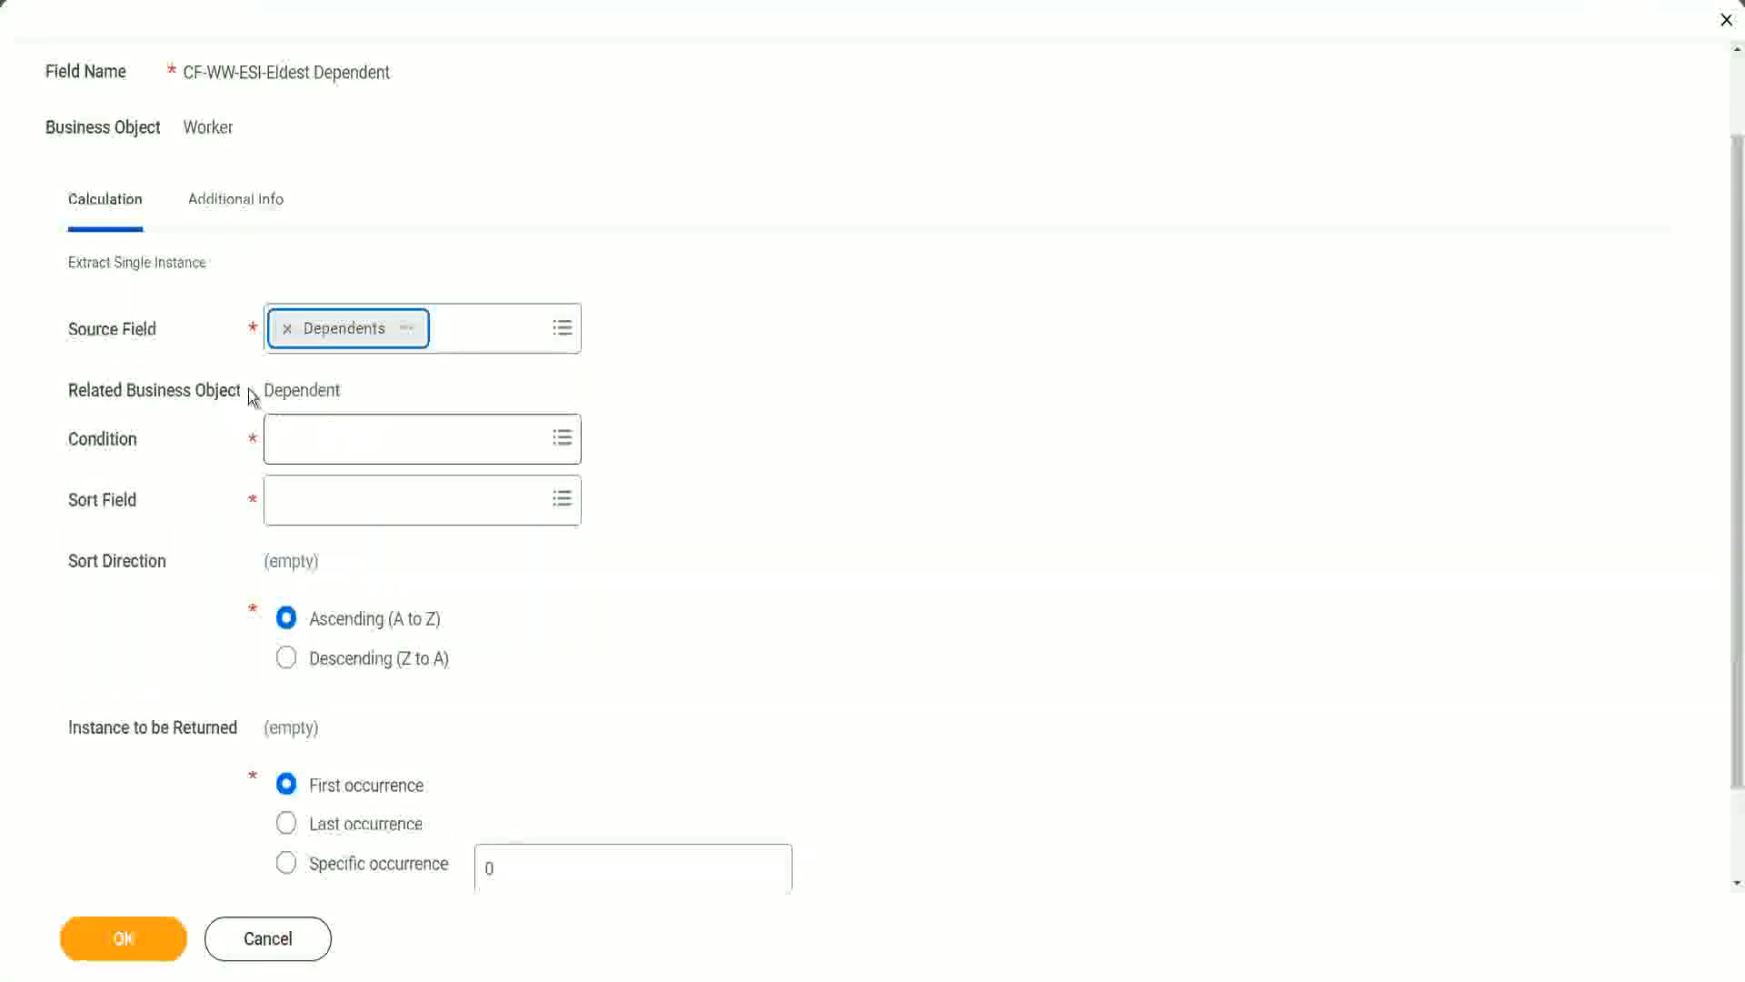
pyautogui.moveTo(264, 389); pyautogui.dragTo(347, 393)
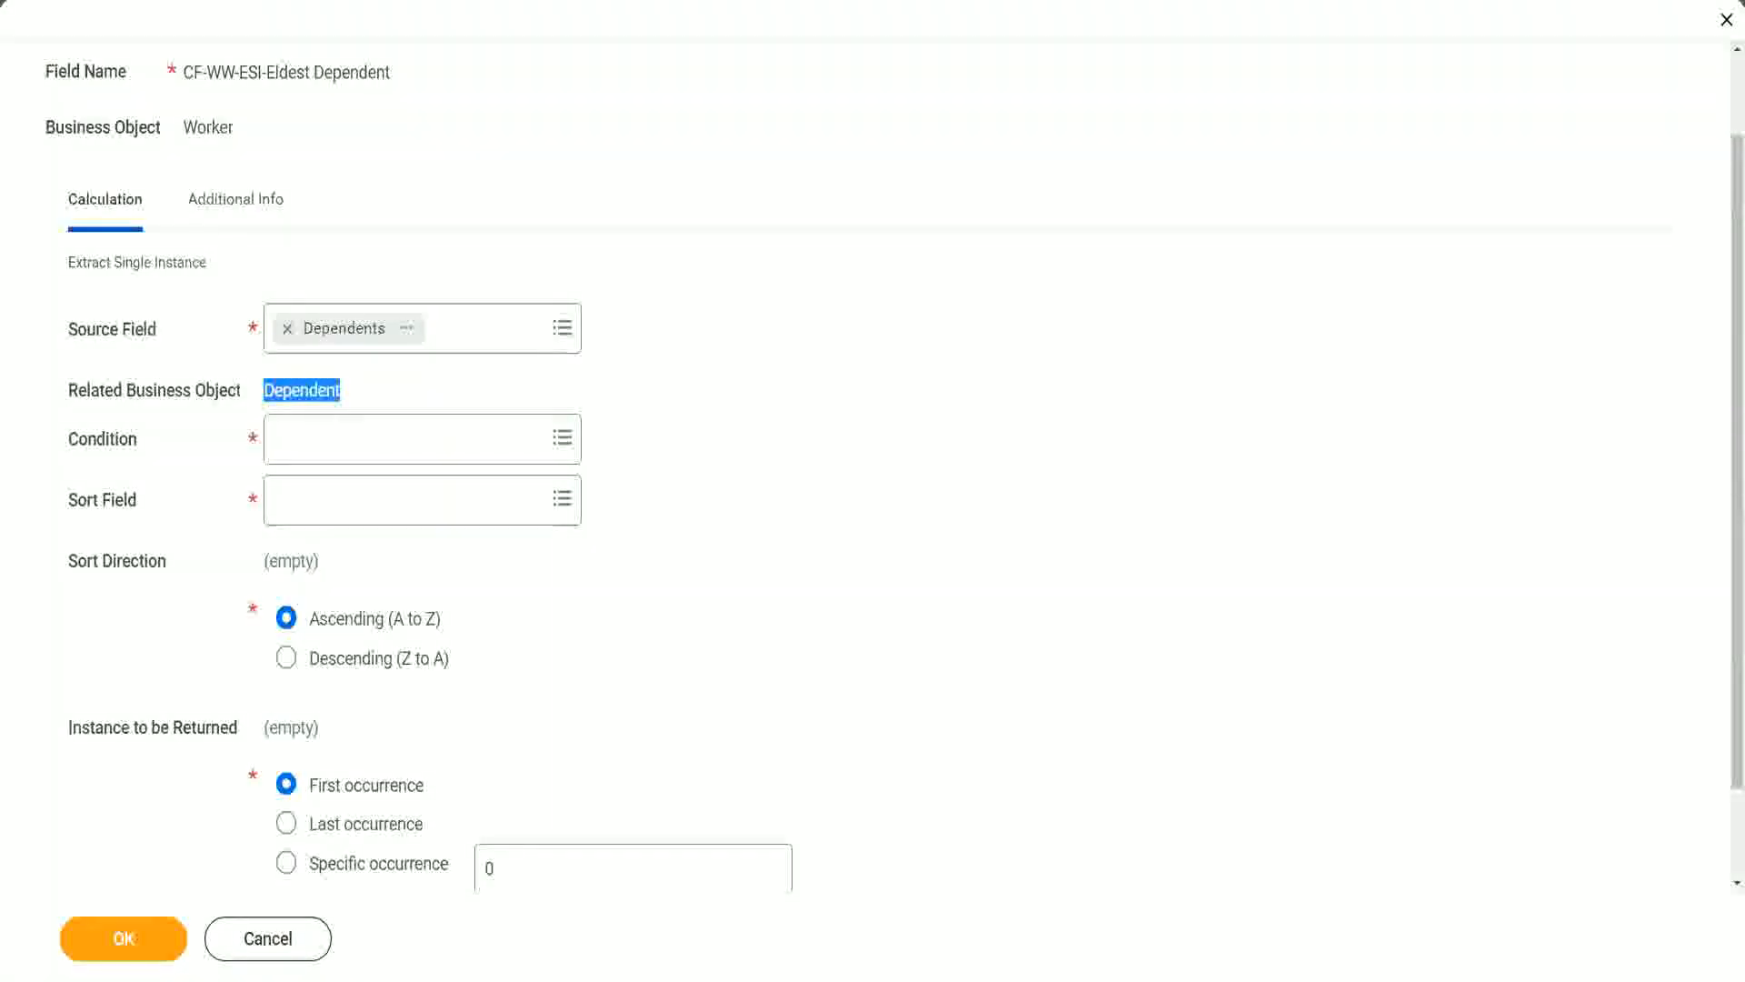
pyautogui.moveTo(56, 368); pyautogui.dragTo(379, 410)
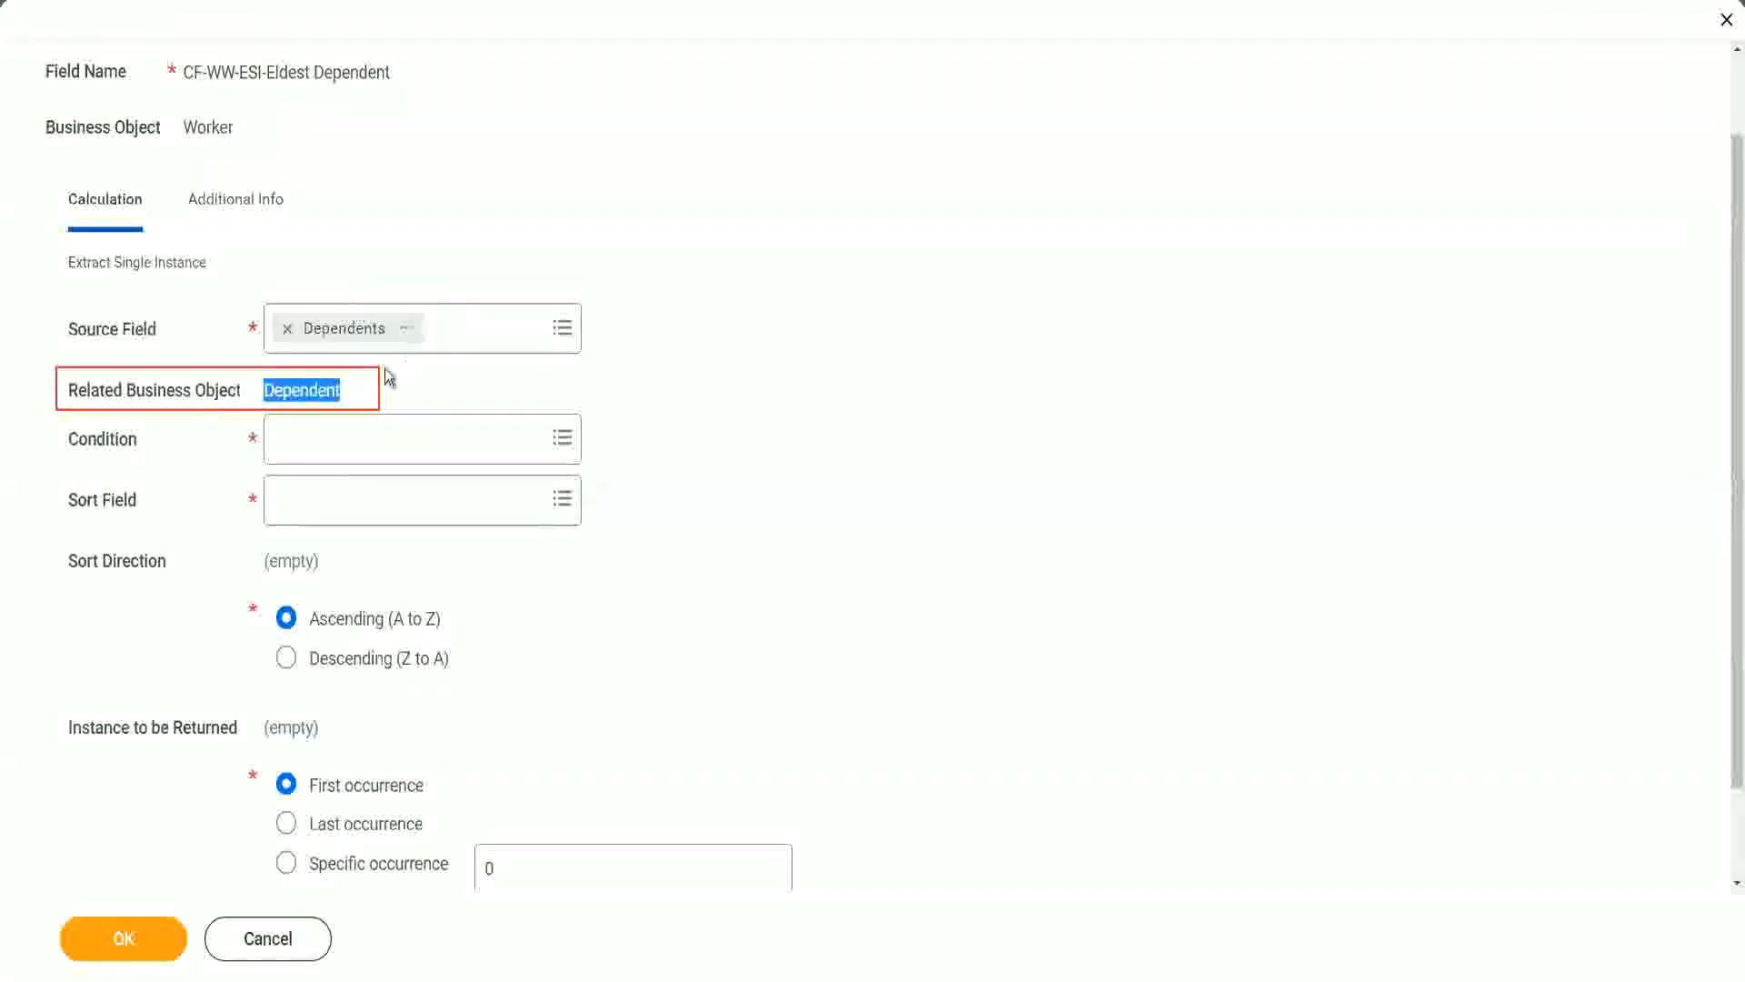
pyautogui.click(296, 389)
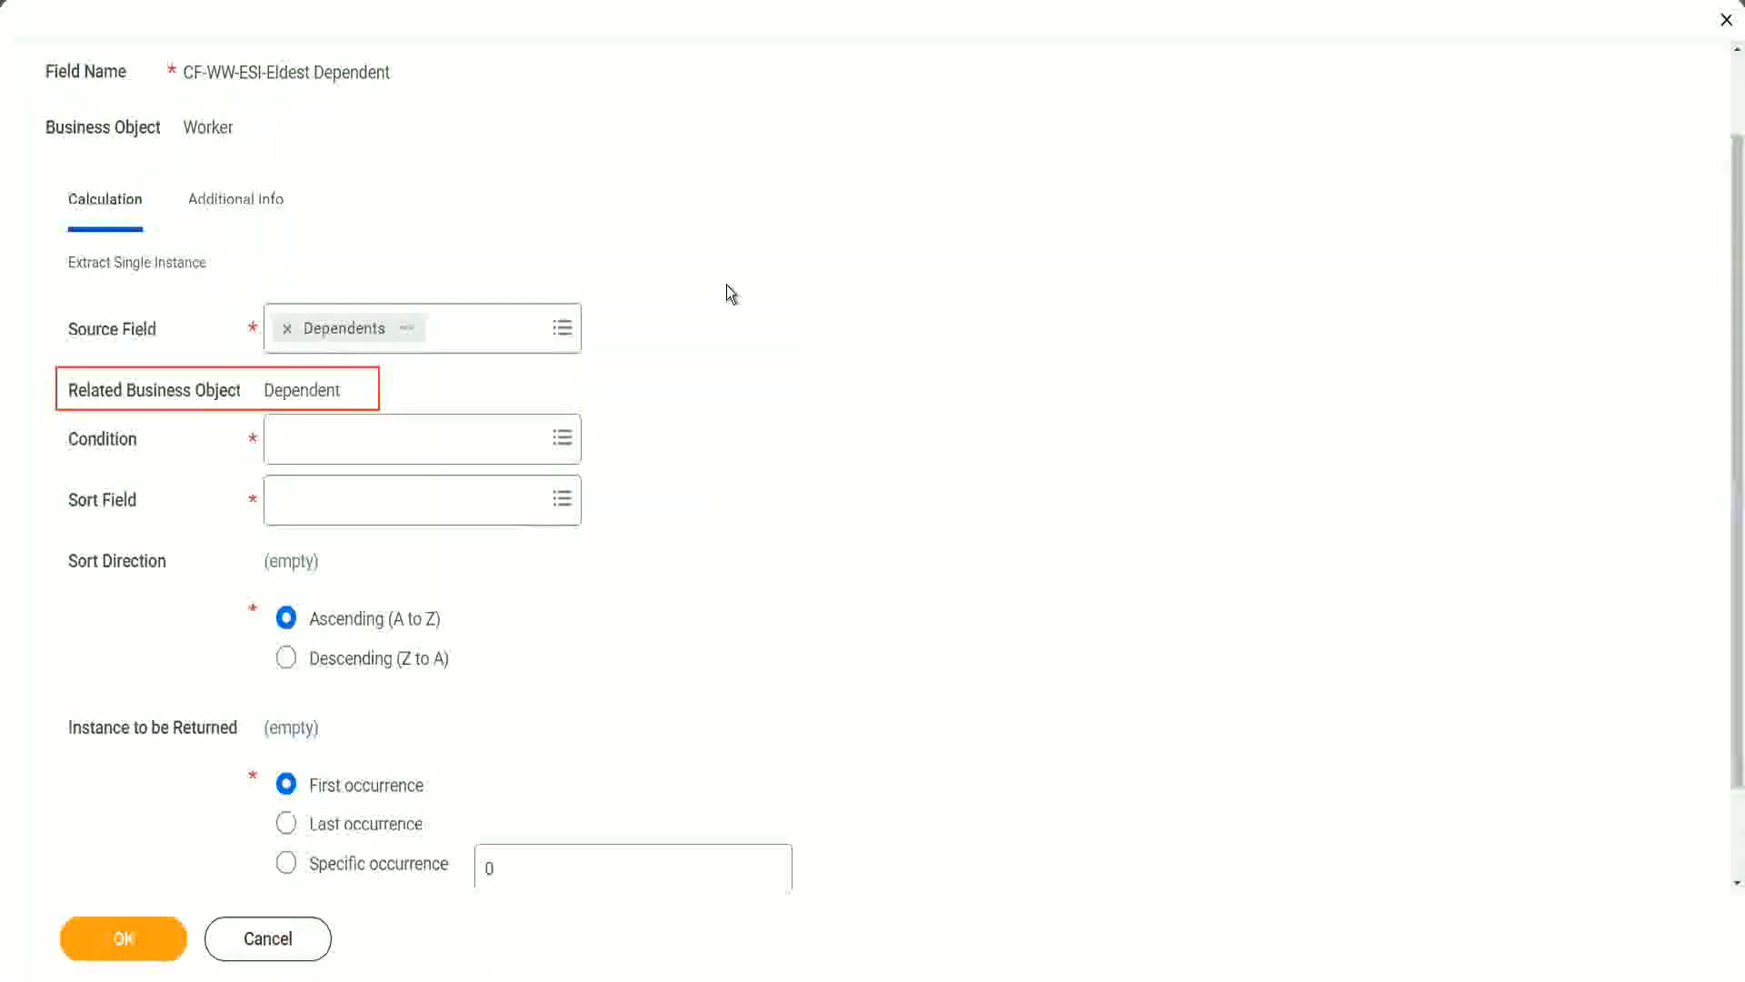
# - Set the calculation's condition to Is True and check that report field's details
pyautogui.click(332, 438)
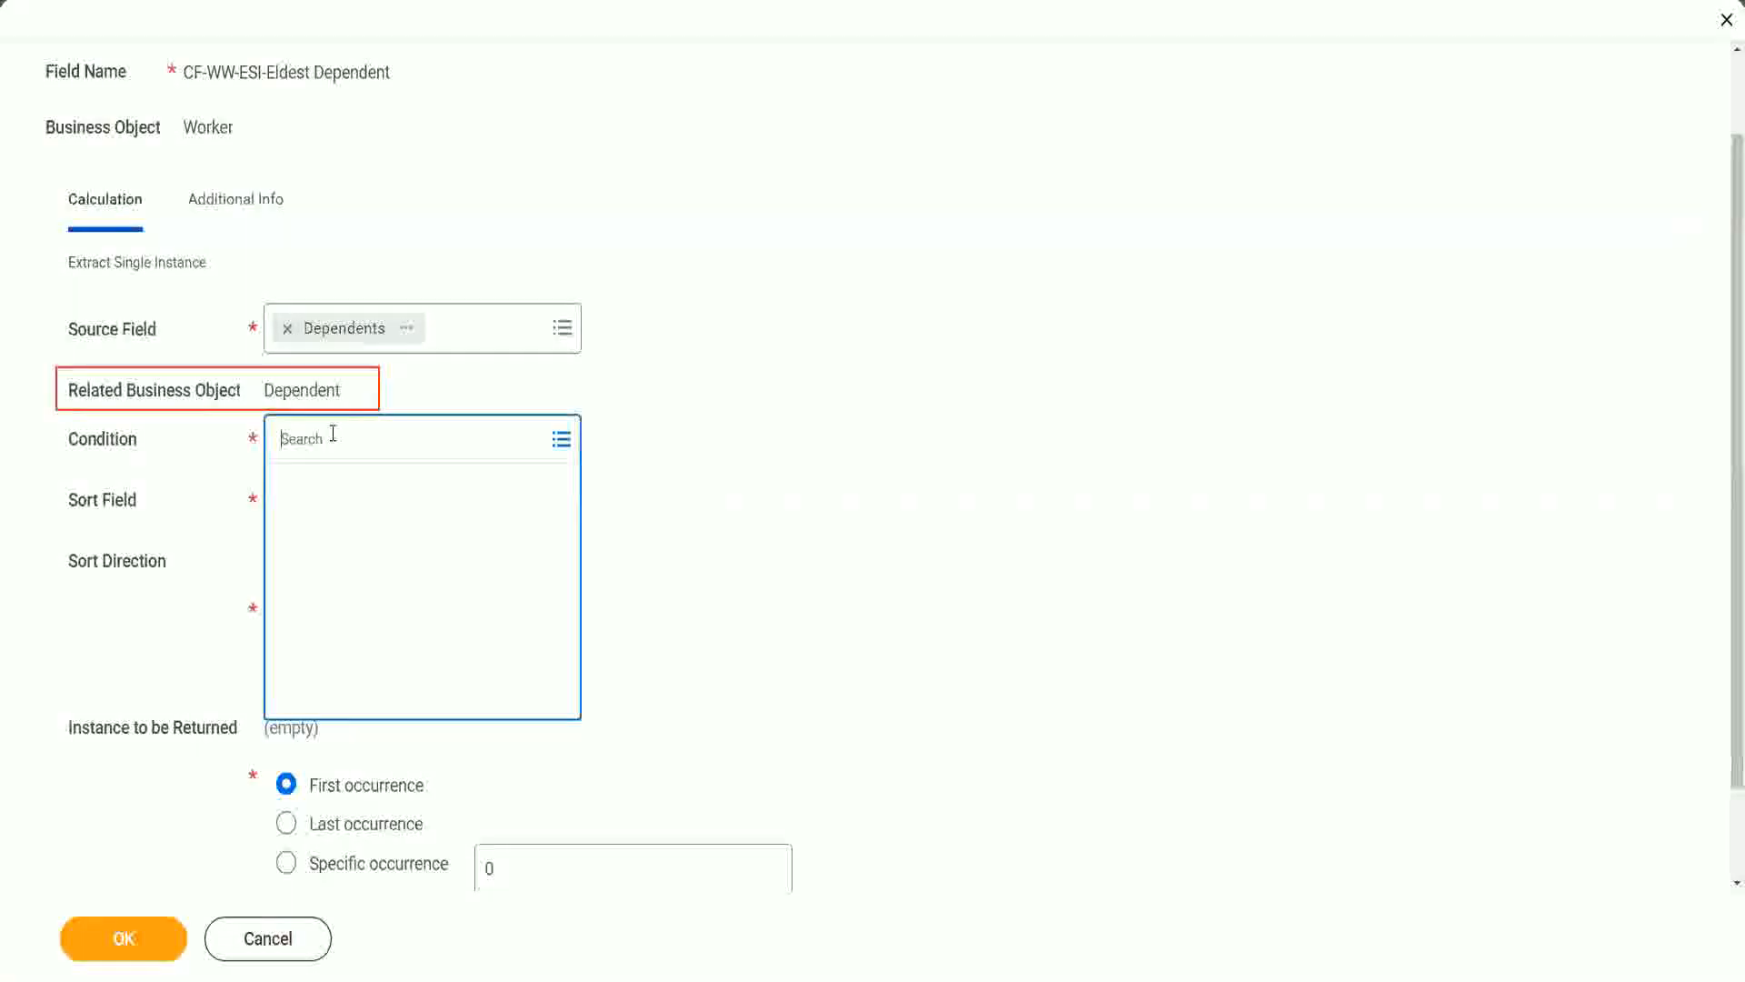
pyautogui.write('is ')
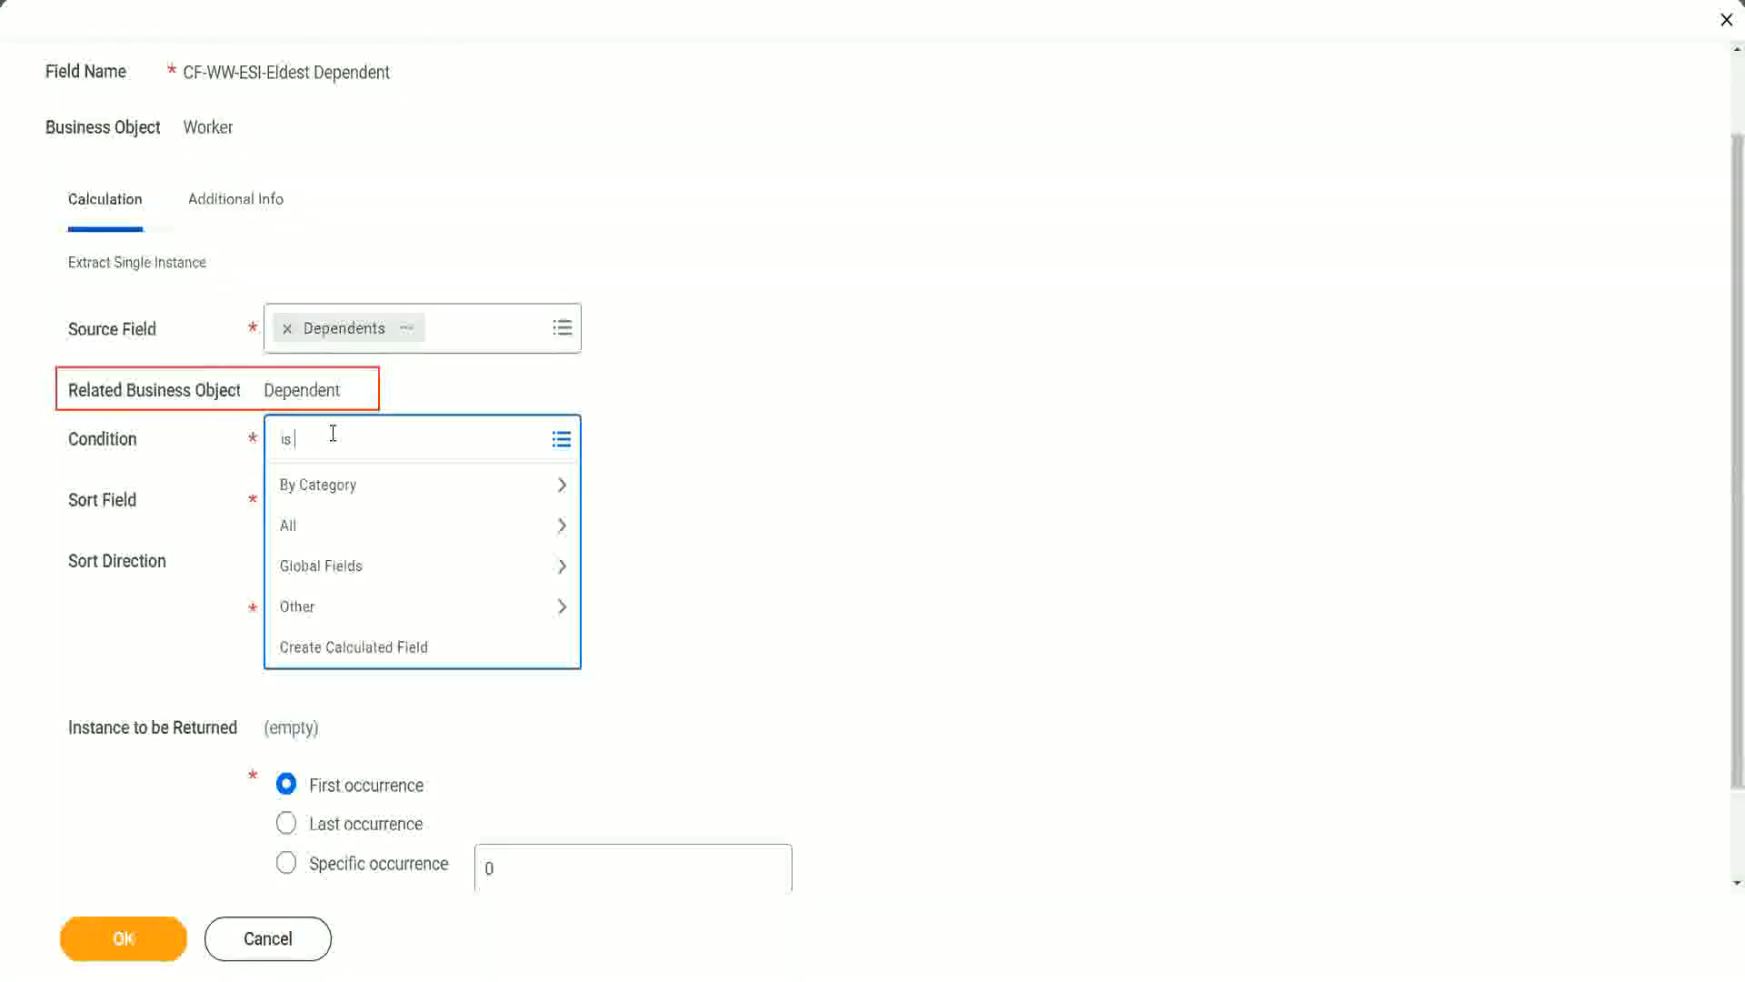
pyautogui.write('true')
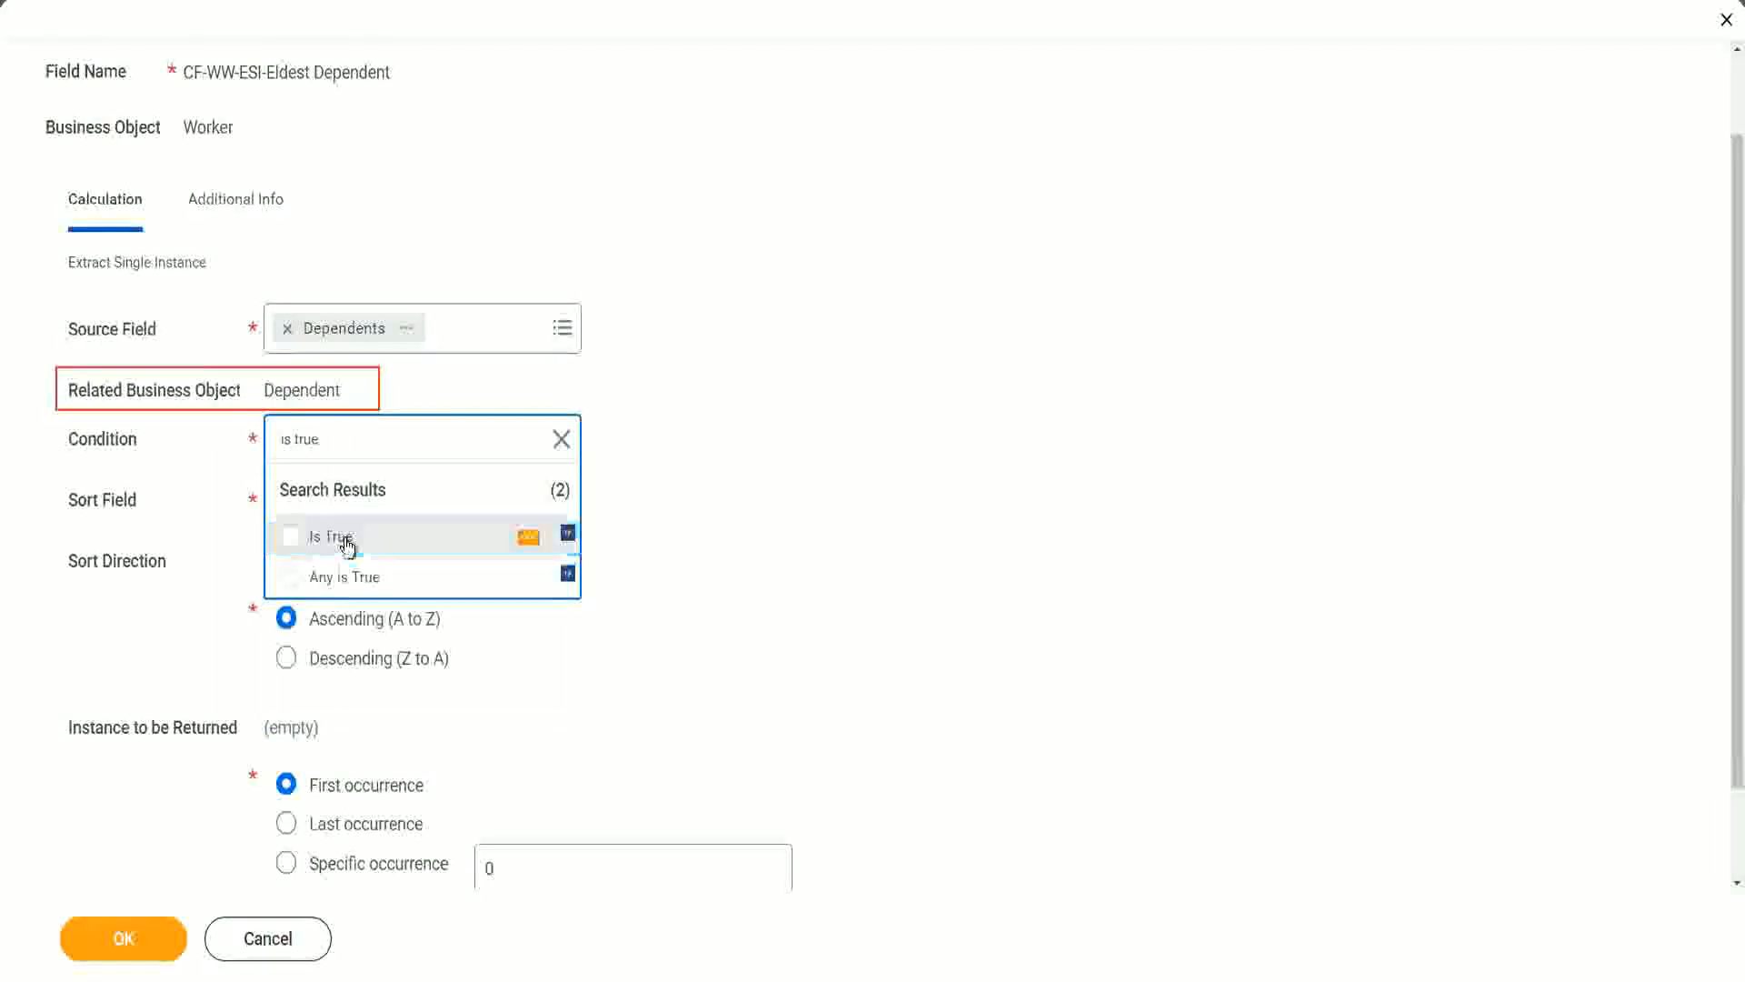
pyautogui.click(348, 545)
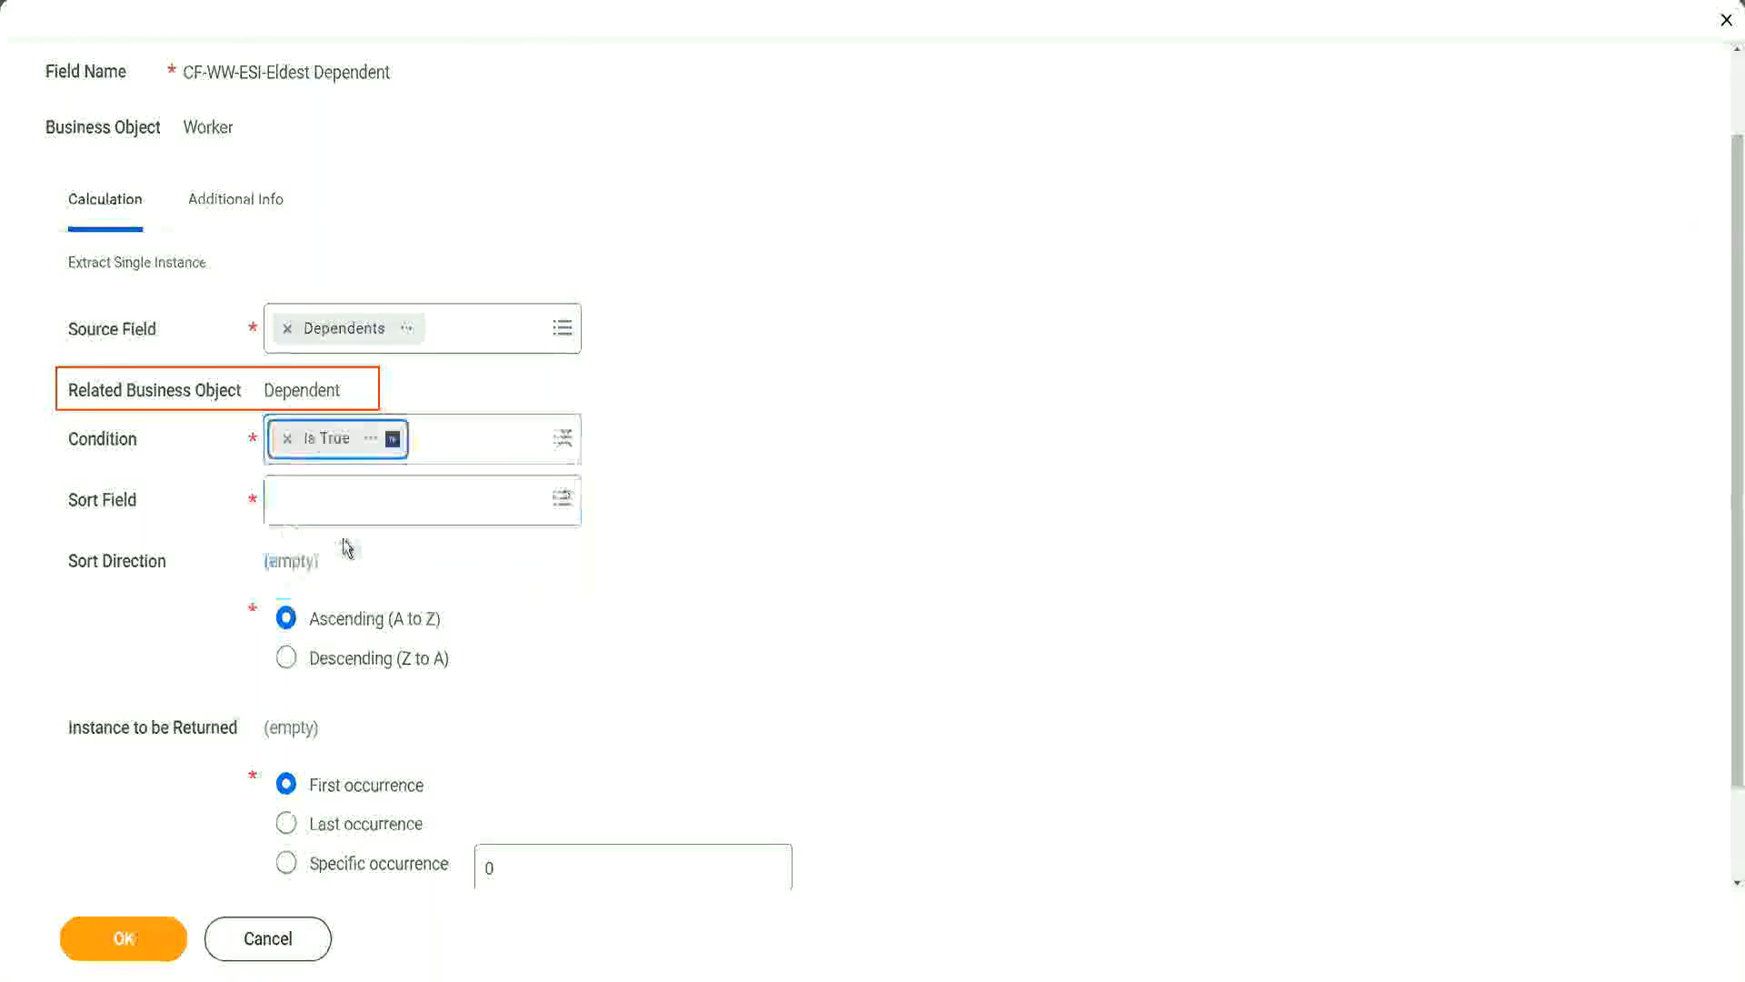
pyautogui.click(372, 440)
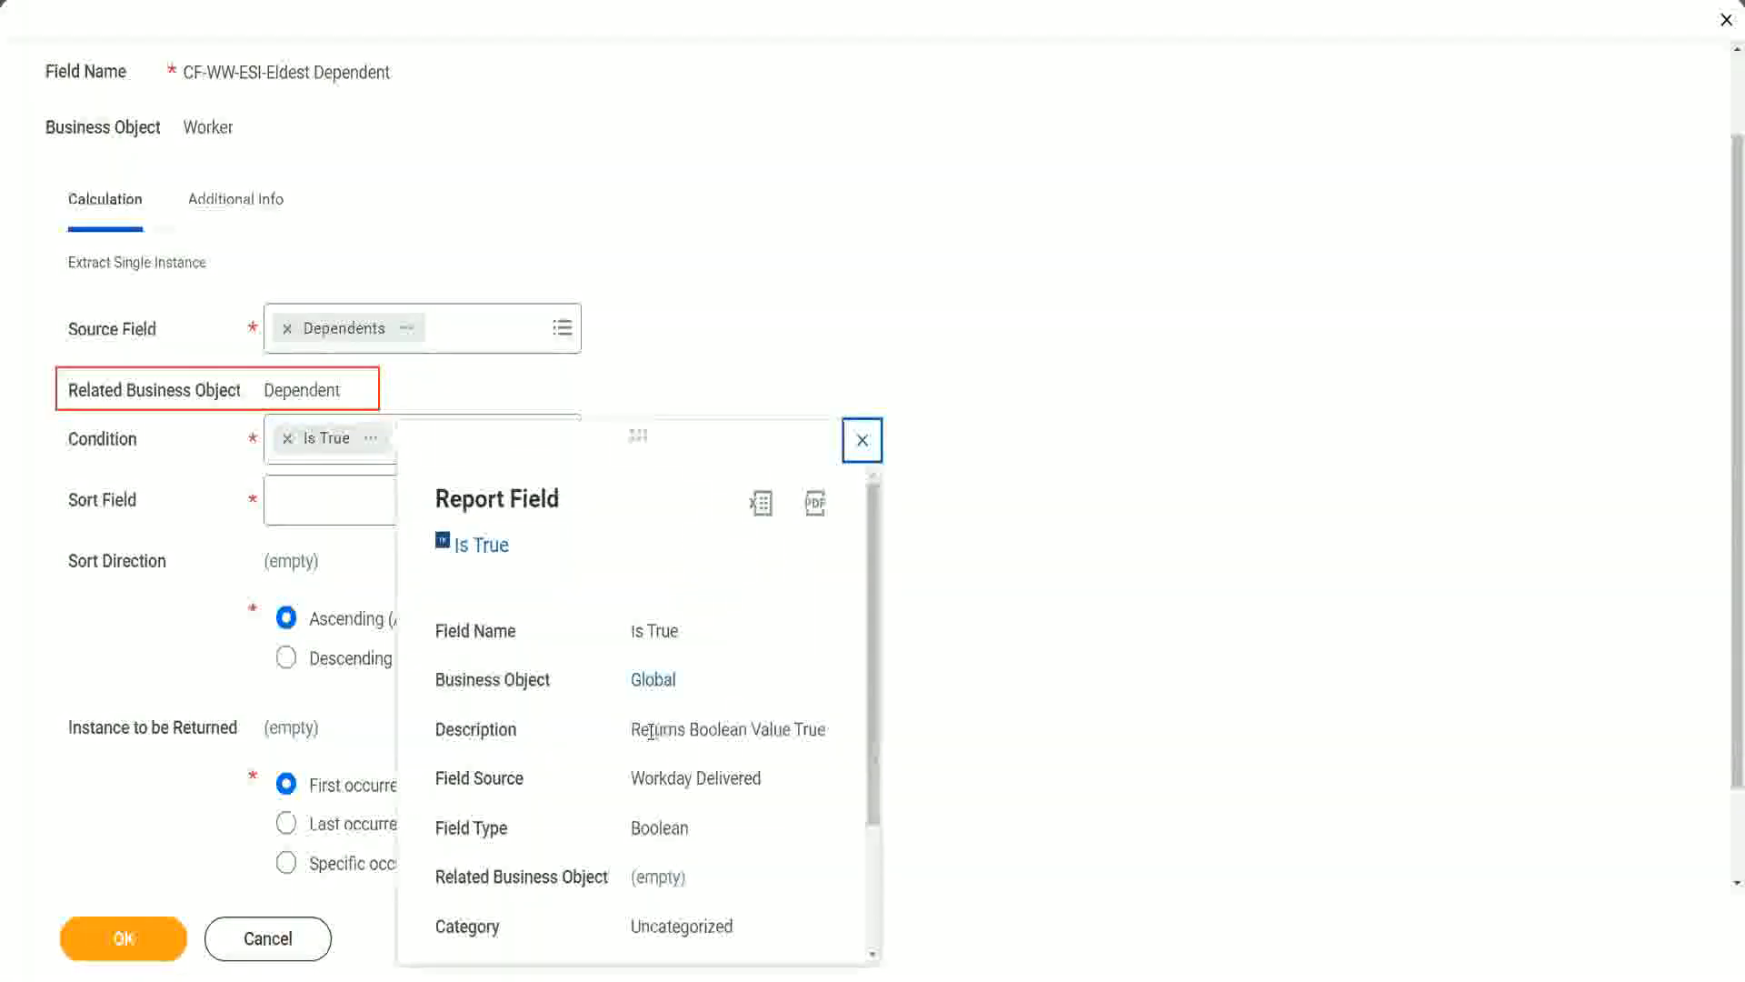
pyautogui.moveTo(634, 731); pyautogui.dragTo(827, 731)
pyautogui.click(700, 774)
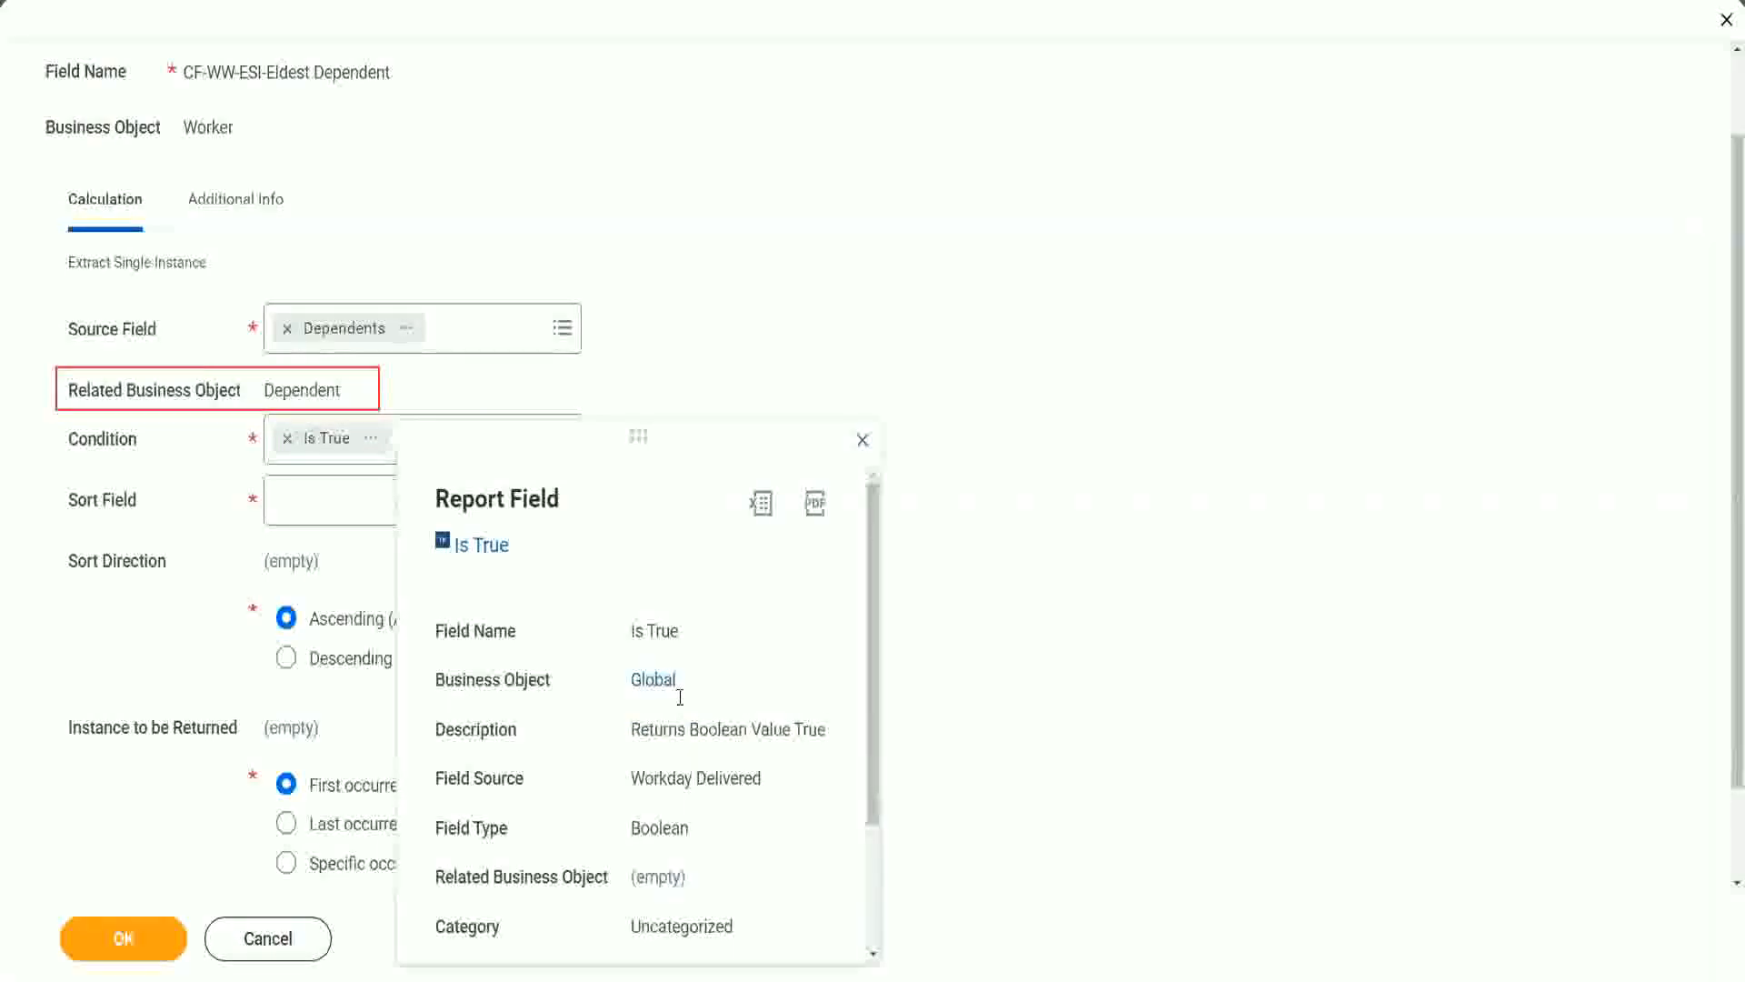
pyautogui.click(862, 440)
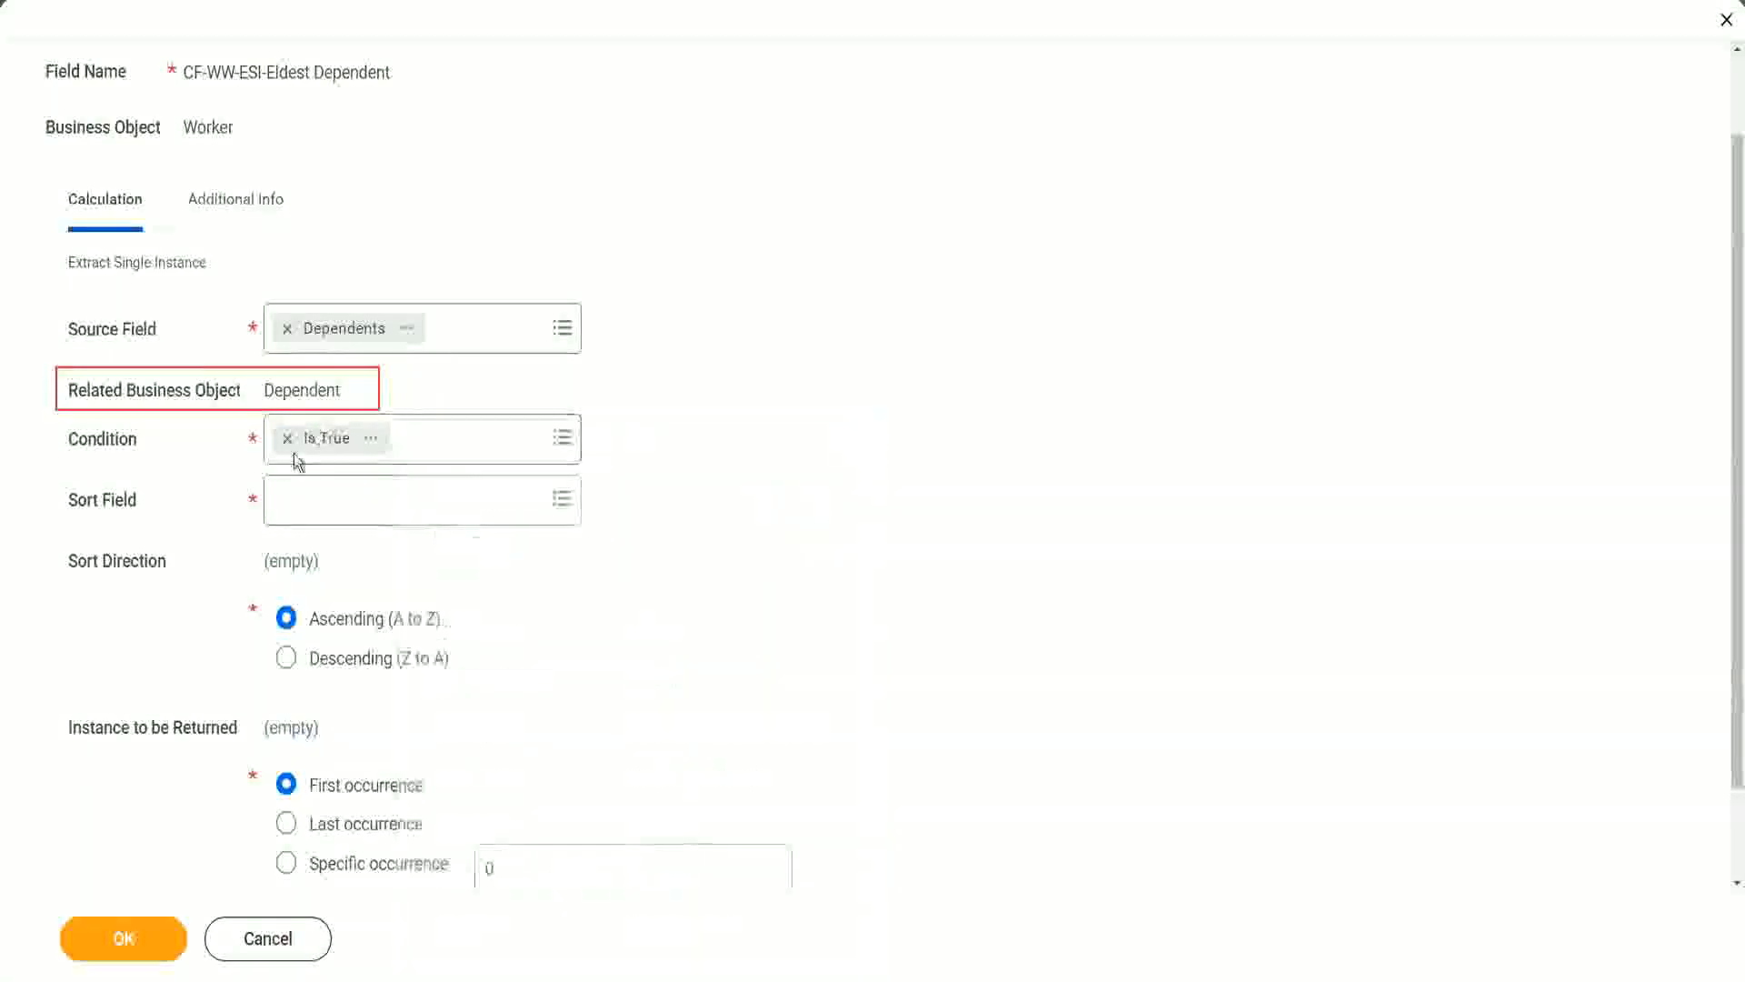
# - Sort the dependents by Age in descending order and save the calculated field
pyautogui.click(329, 511)
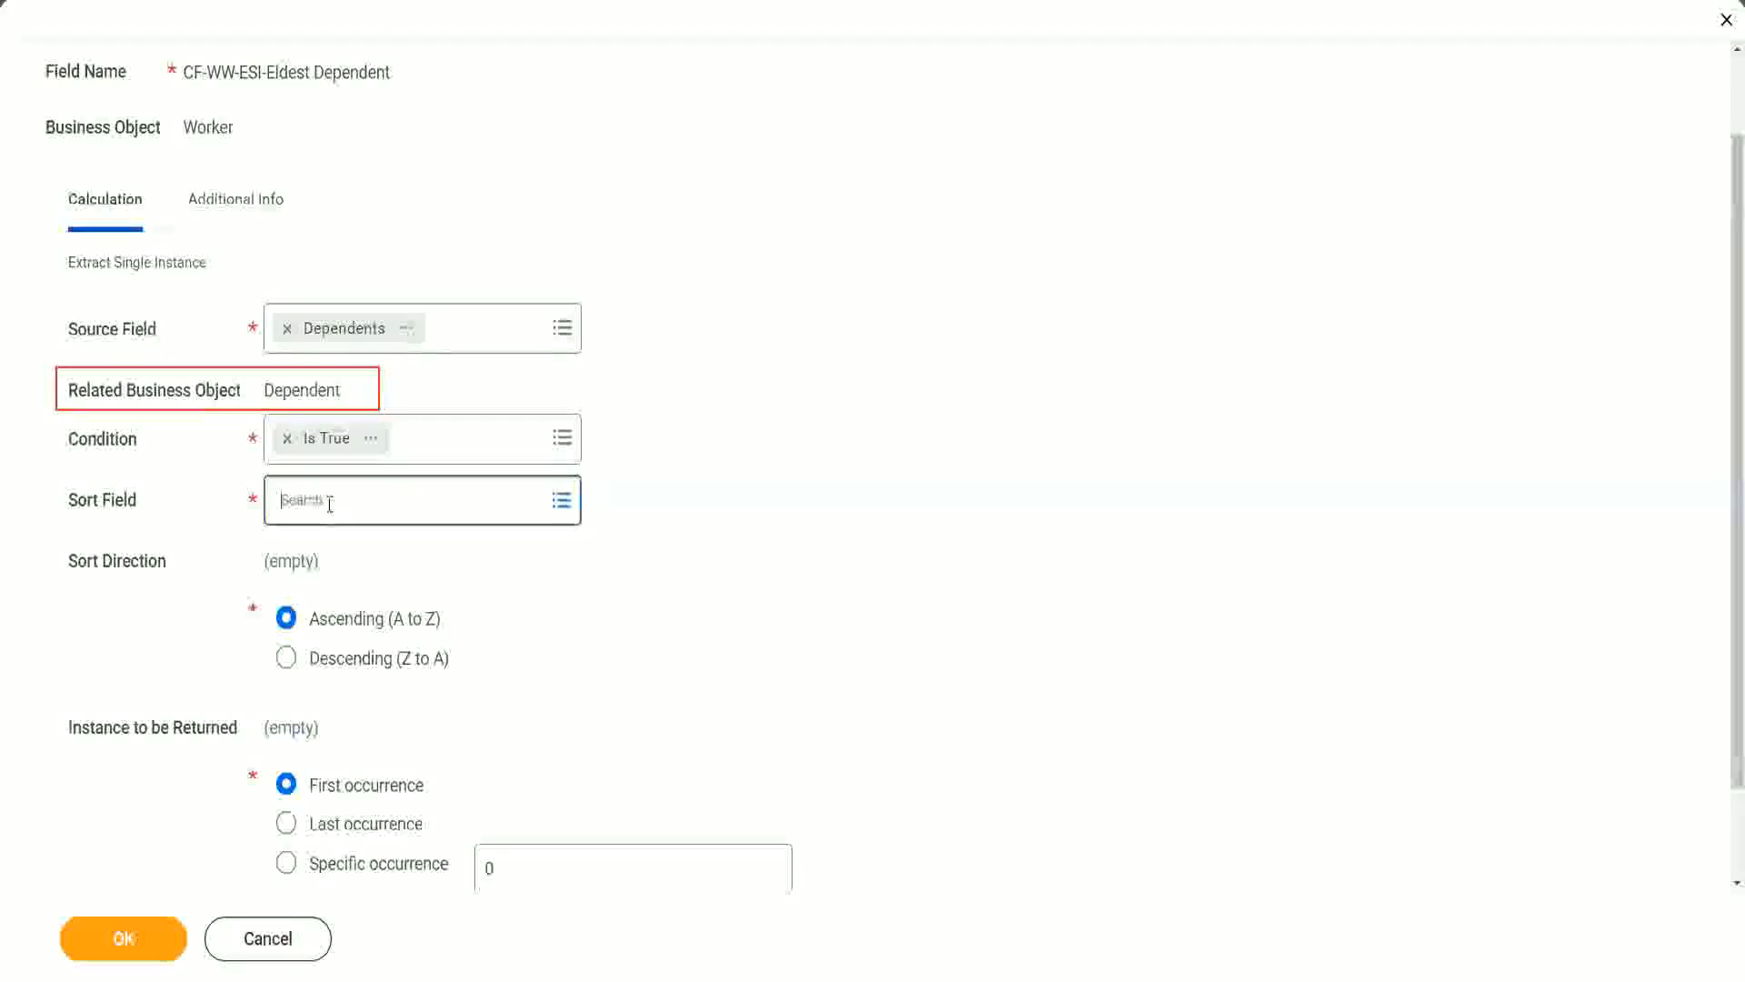
pyautogui.write('a')
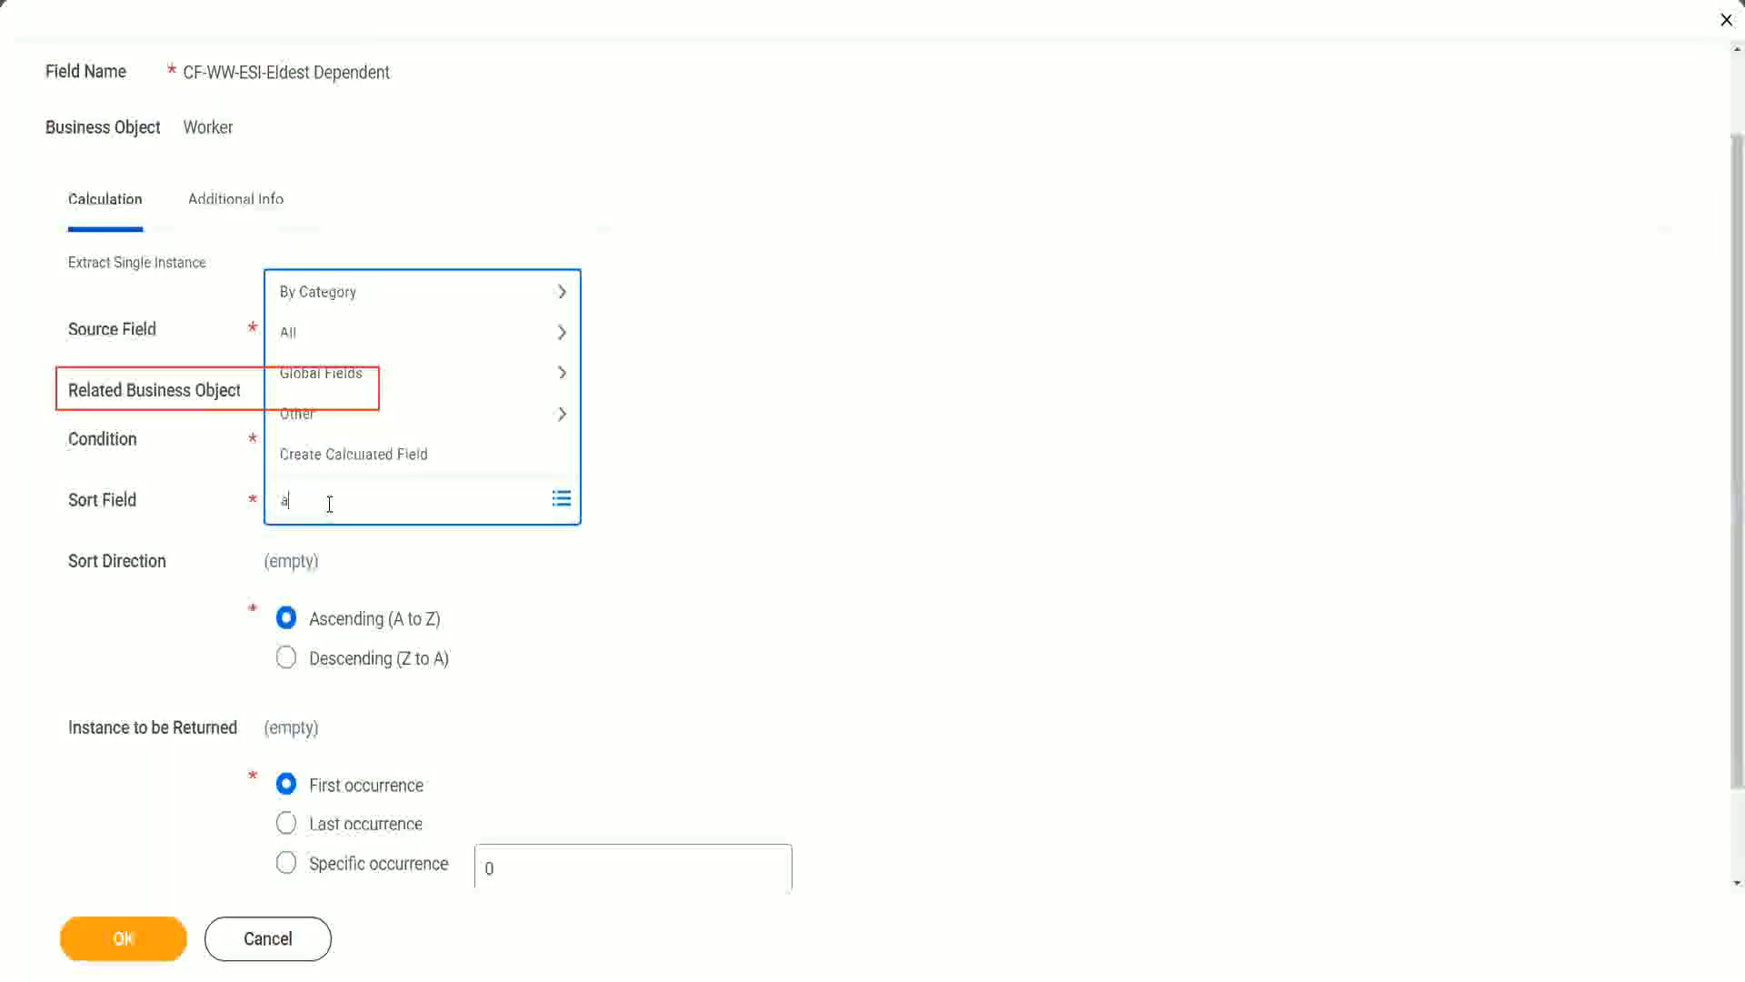
pyautogui.write('ge')
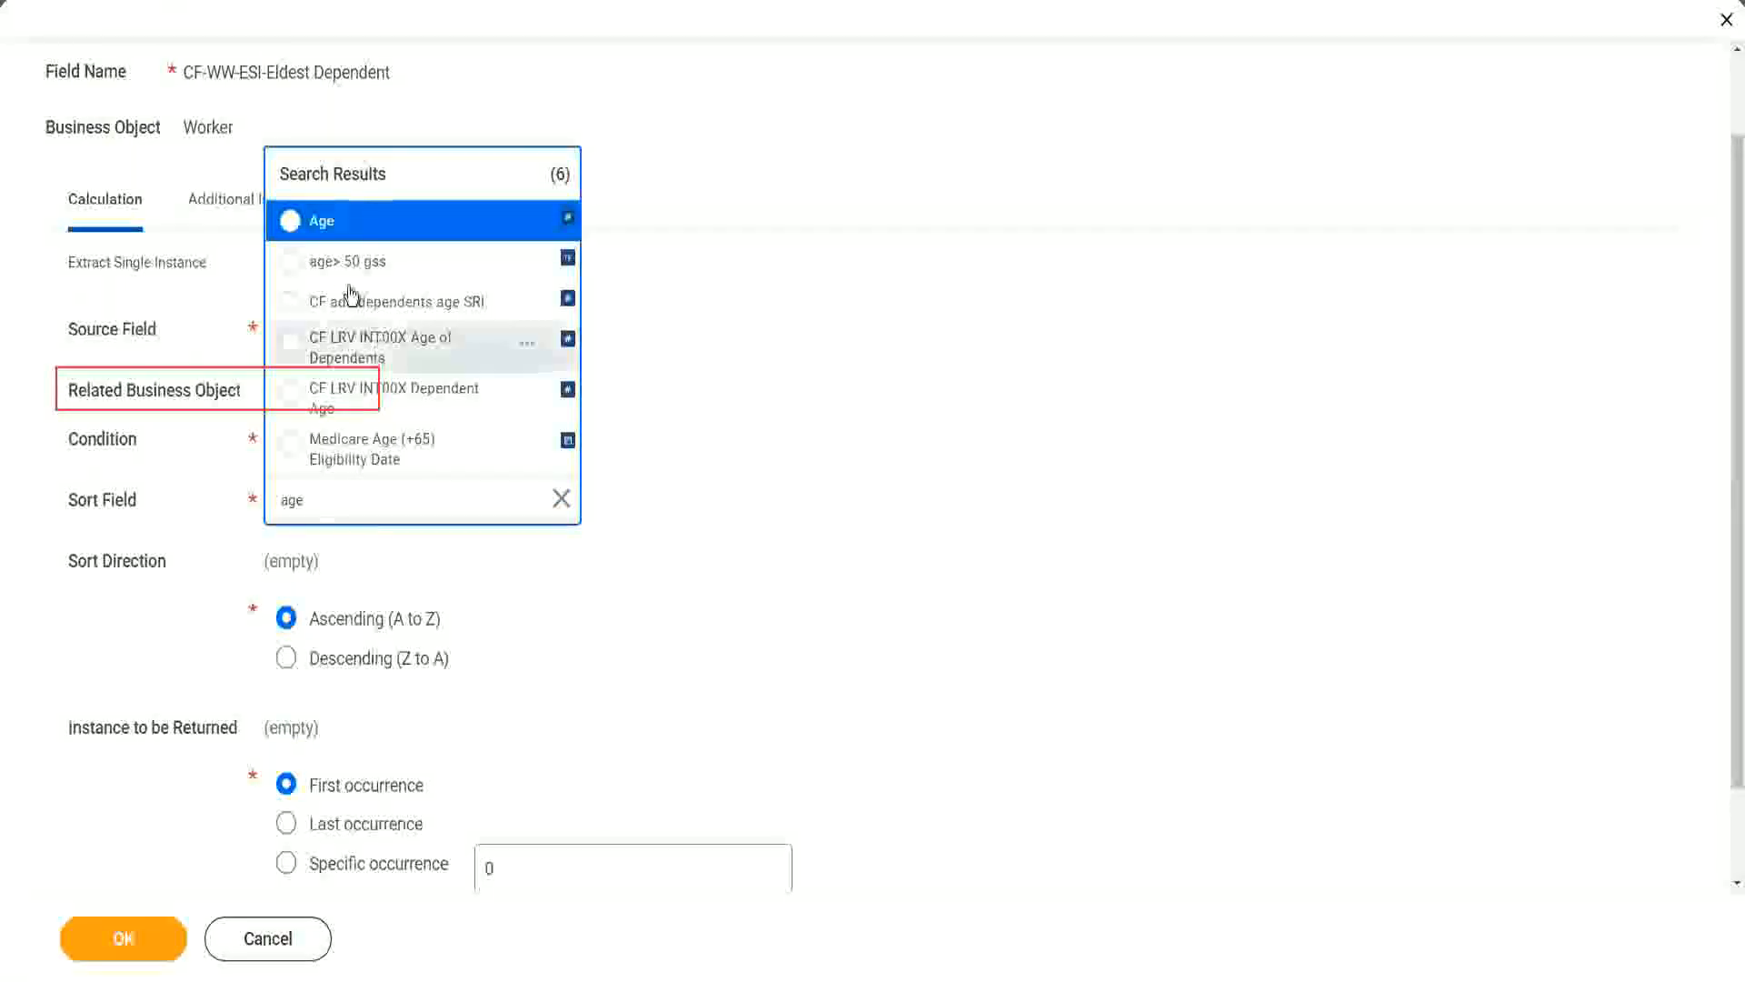
pyautogui.click(327, 233)
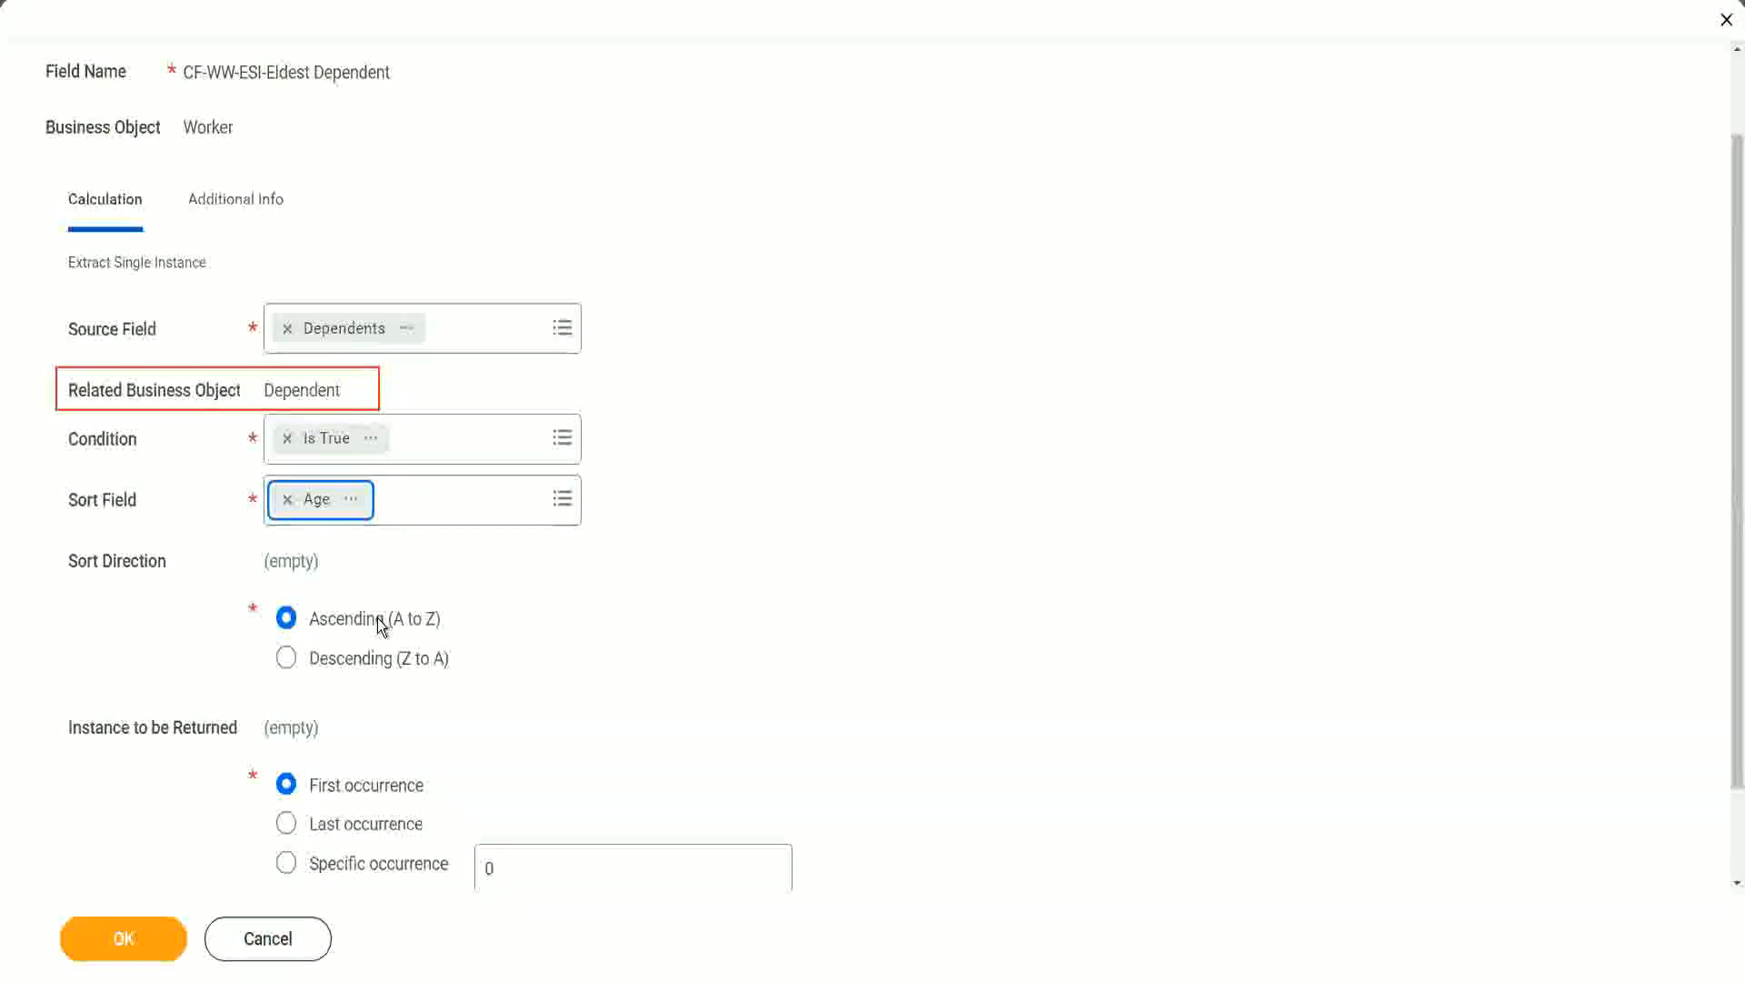
pyautogui.click(379, 667)
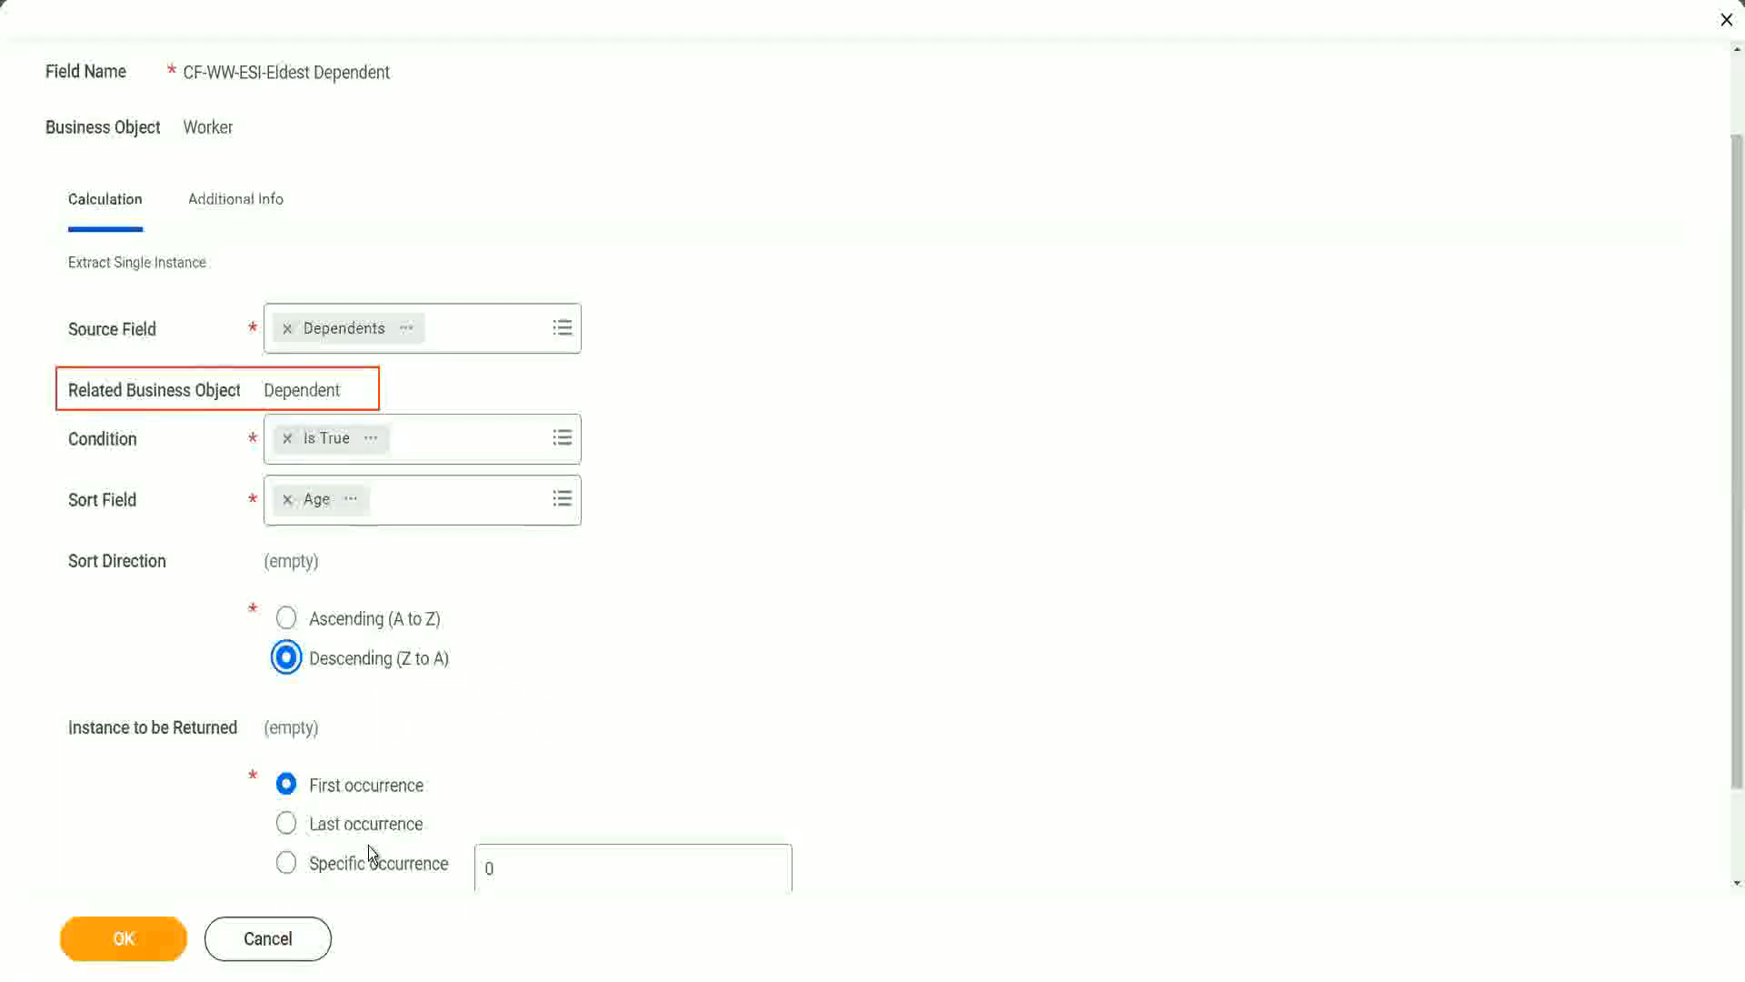
pyautogui.moveTo(368, 847)
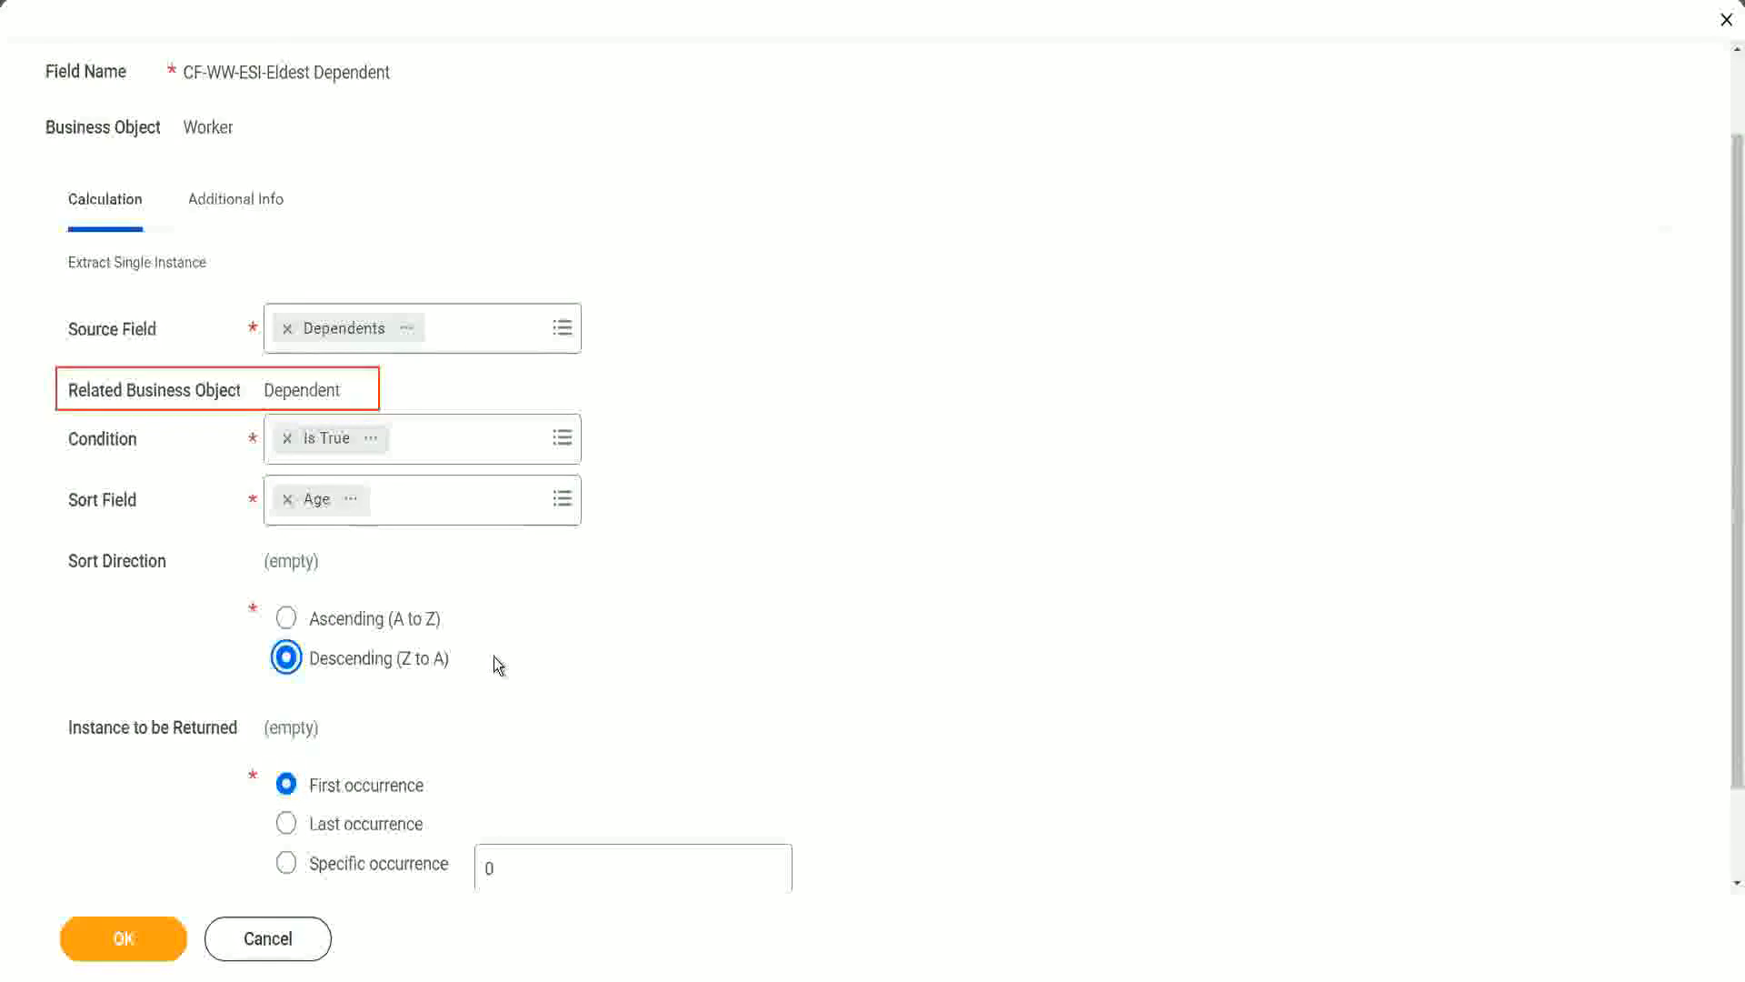
pyautogui.click(123, 938)
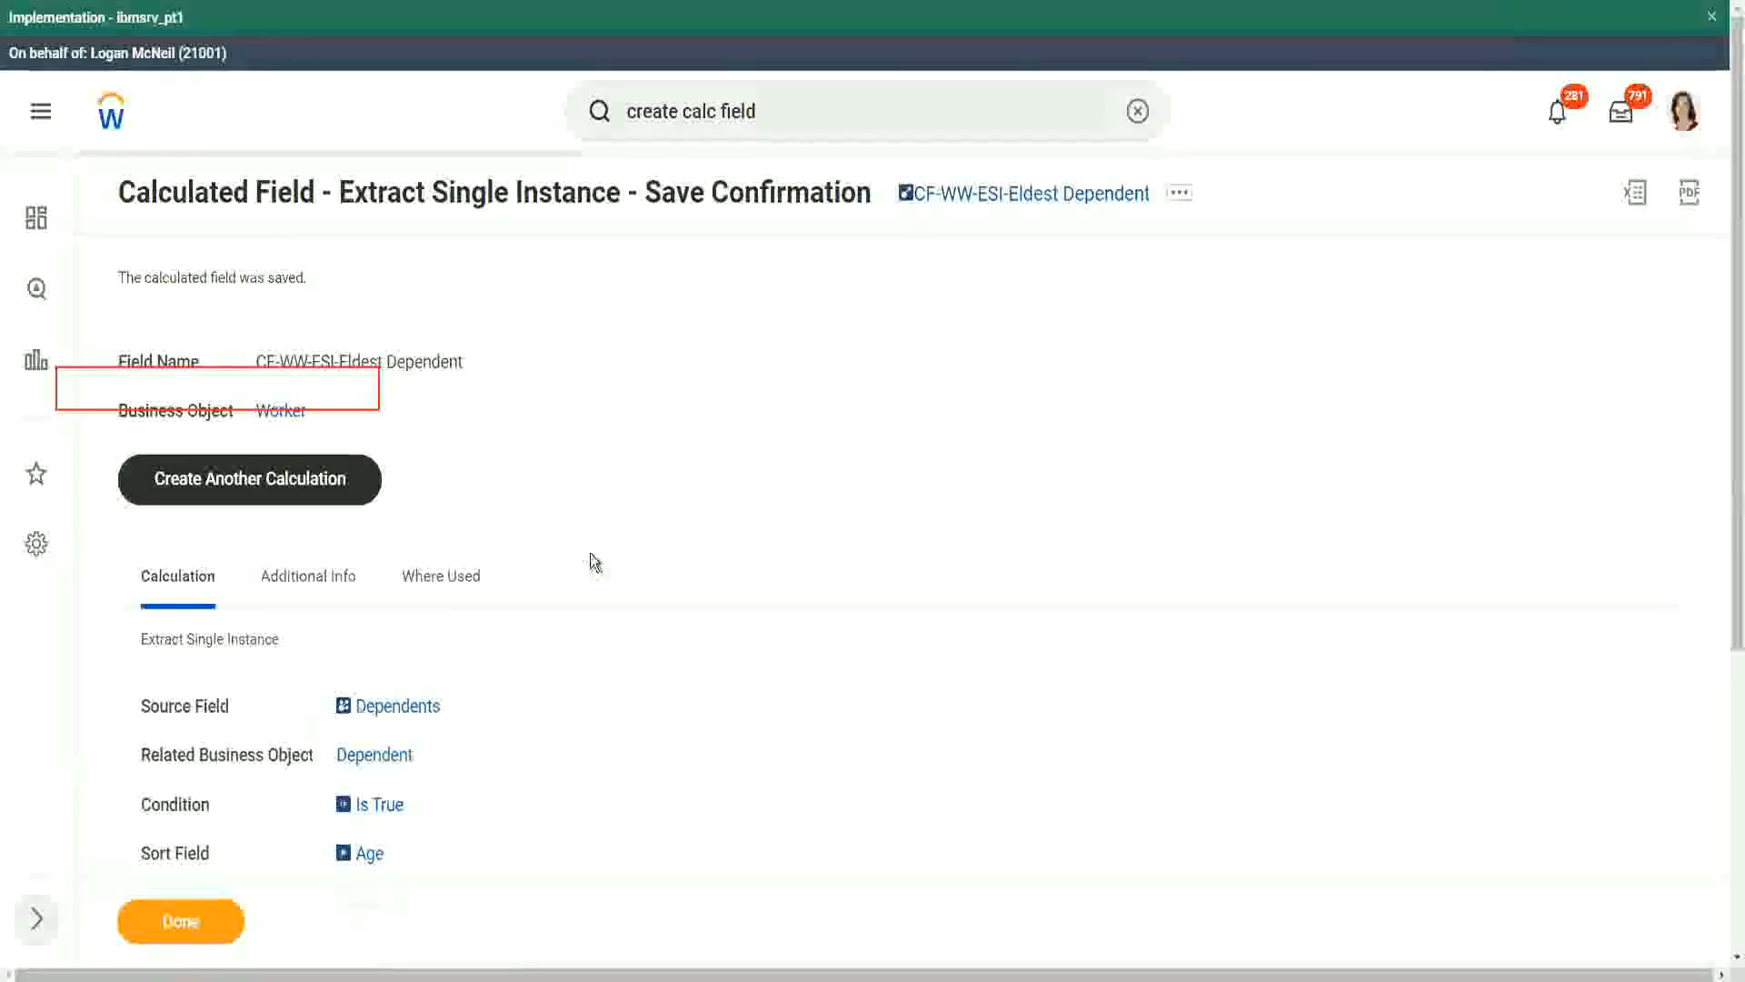
pyautogui.scroll(-2, 592, 561)
pyautogui.moveTo(369, 660)
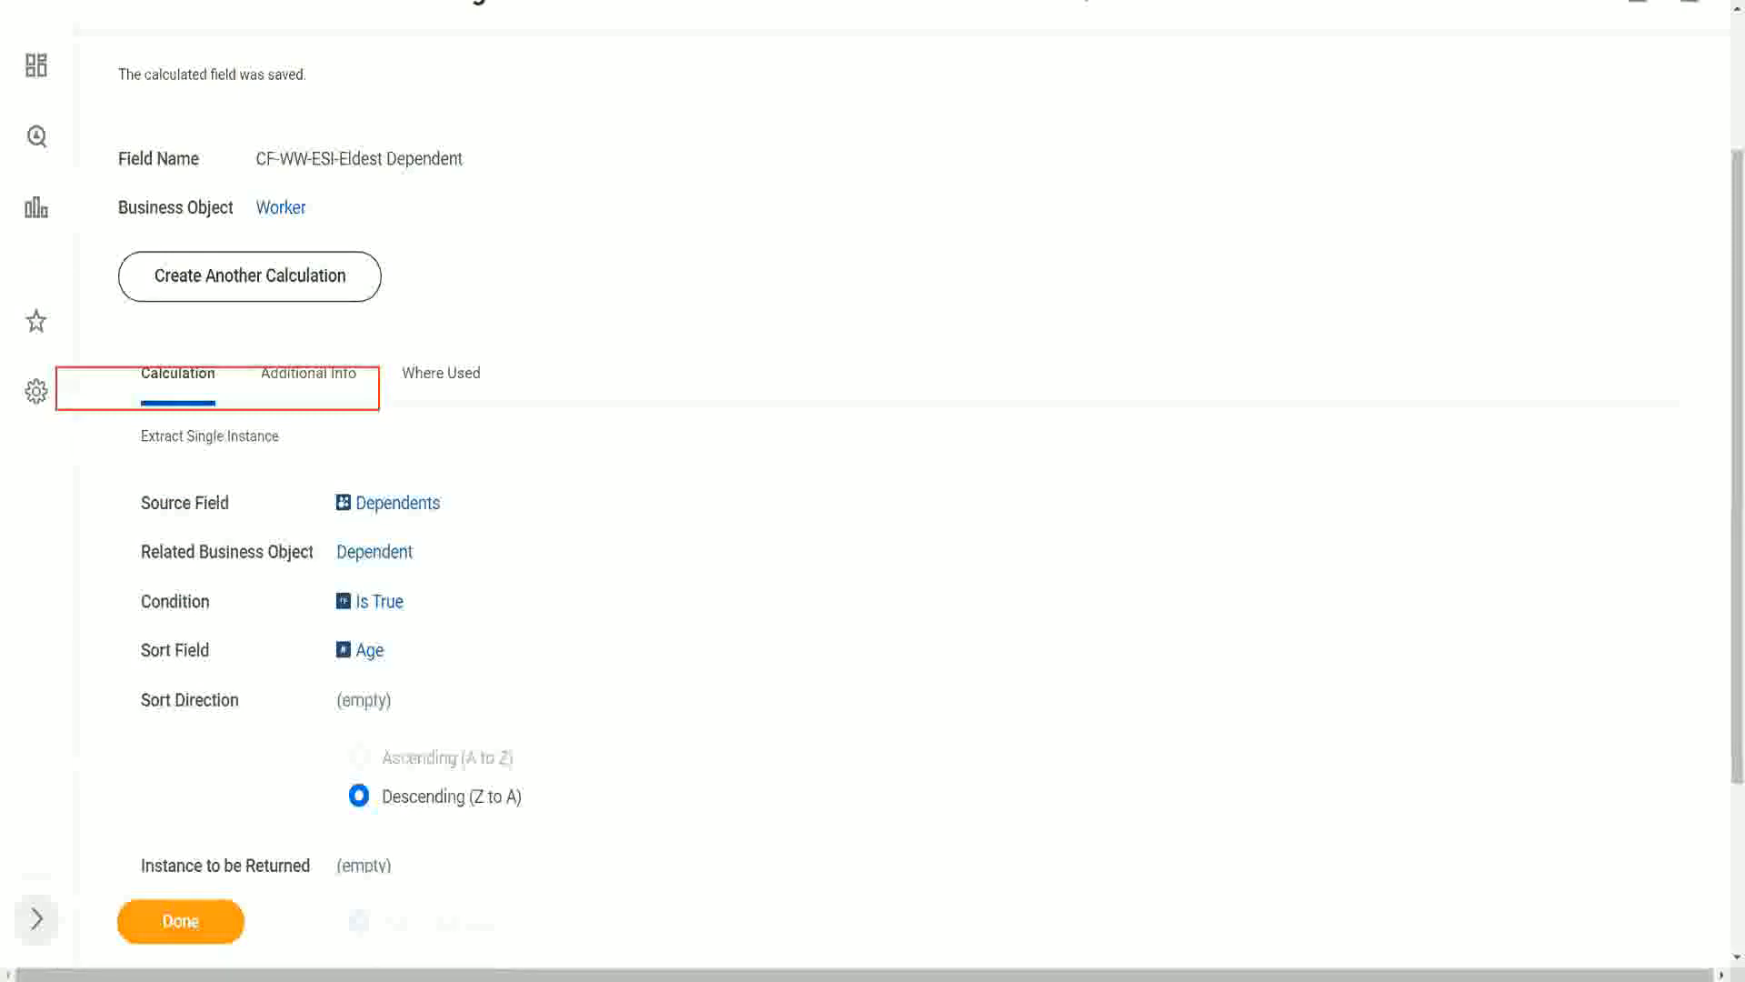
# - Switch to the text editor notes and reword the question on line 13 to ask for the "Eldest Dependent Child"
pyautogui.hotkey('alt', 'Tab')
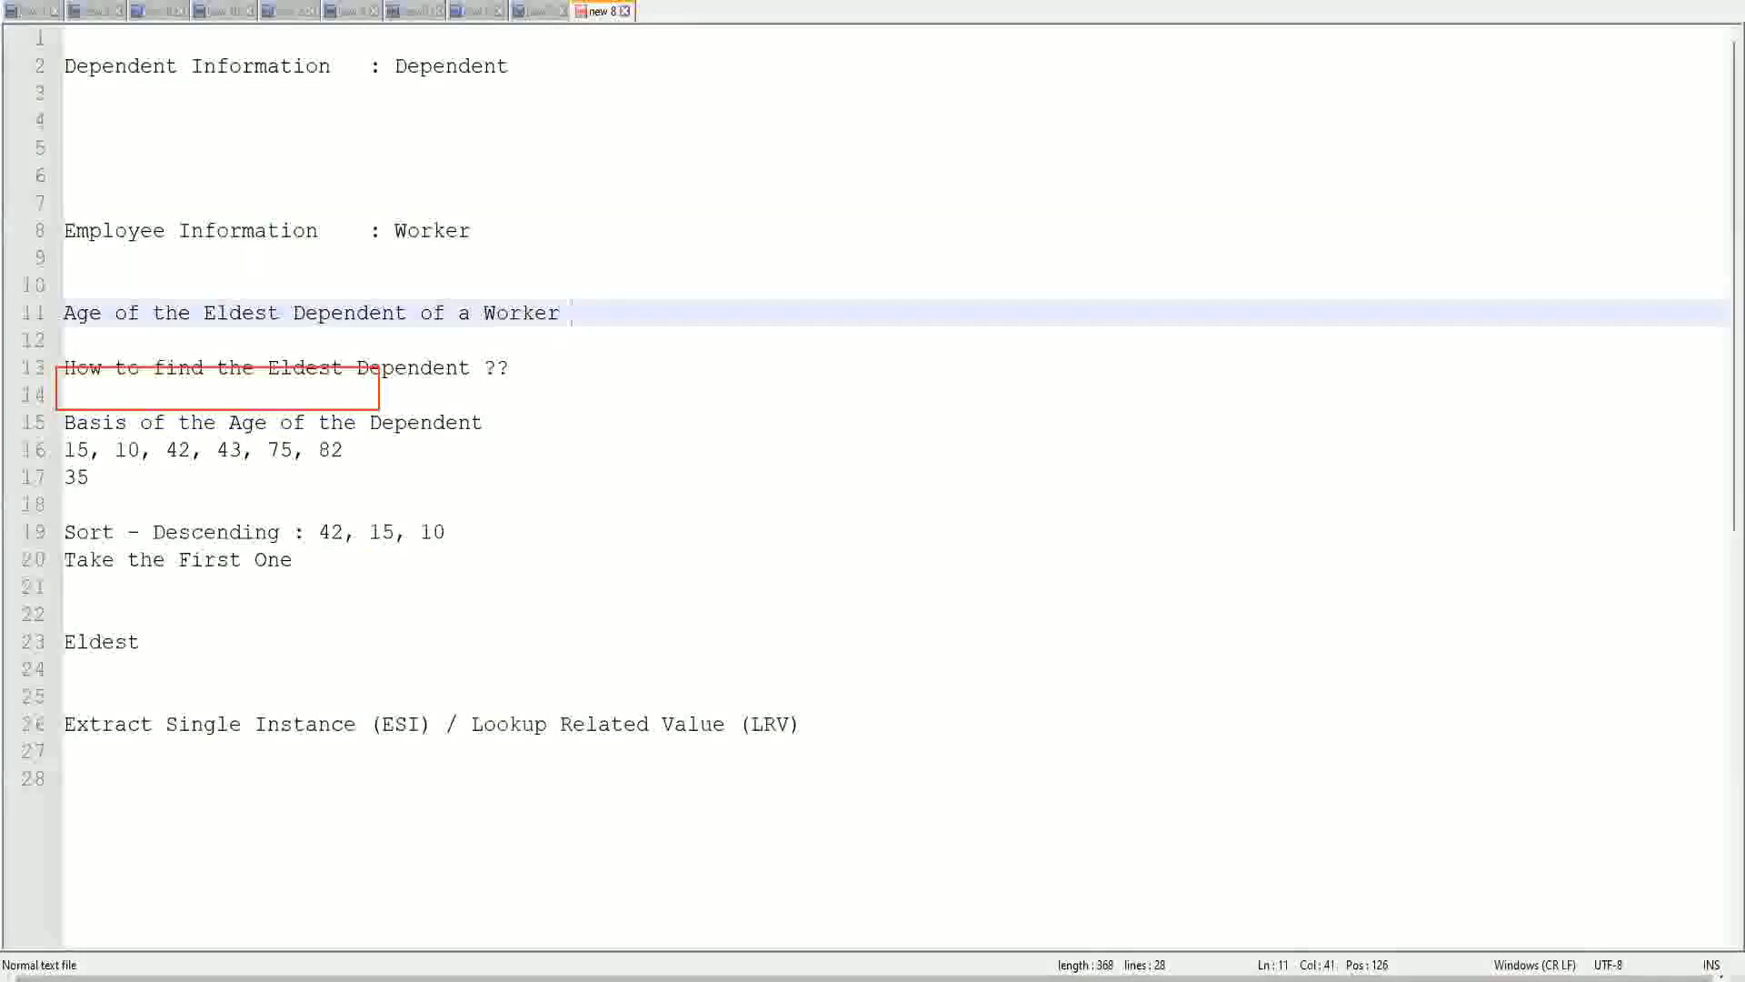
pyautogui.press('Escape')
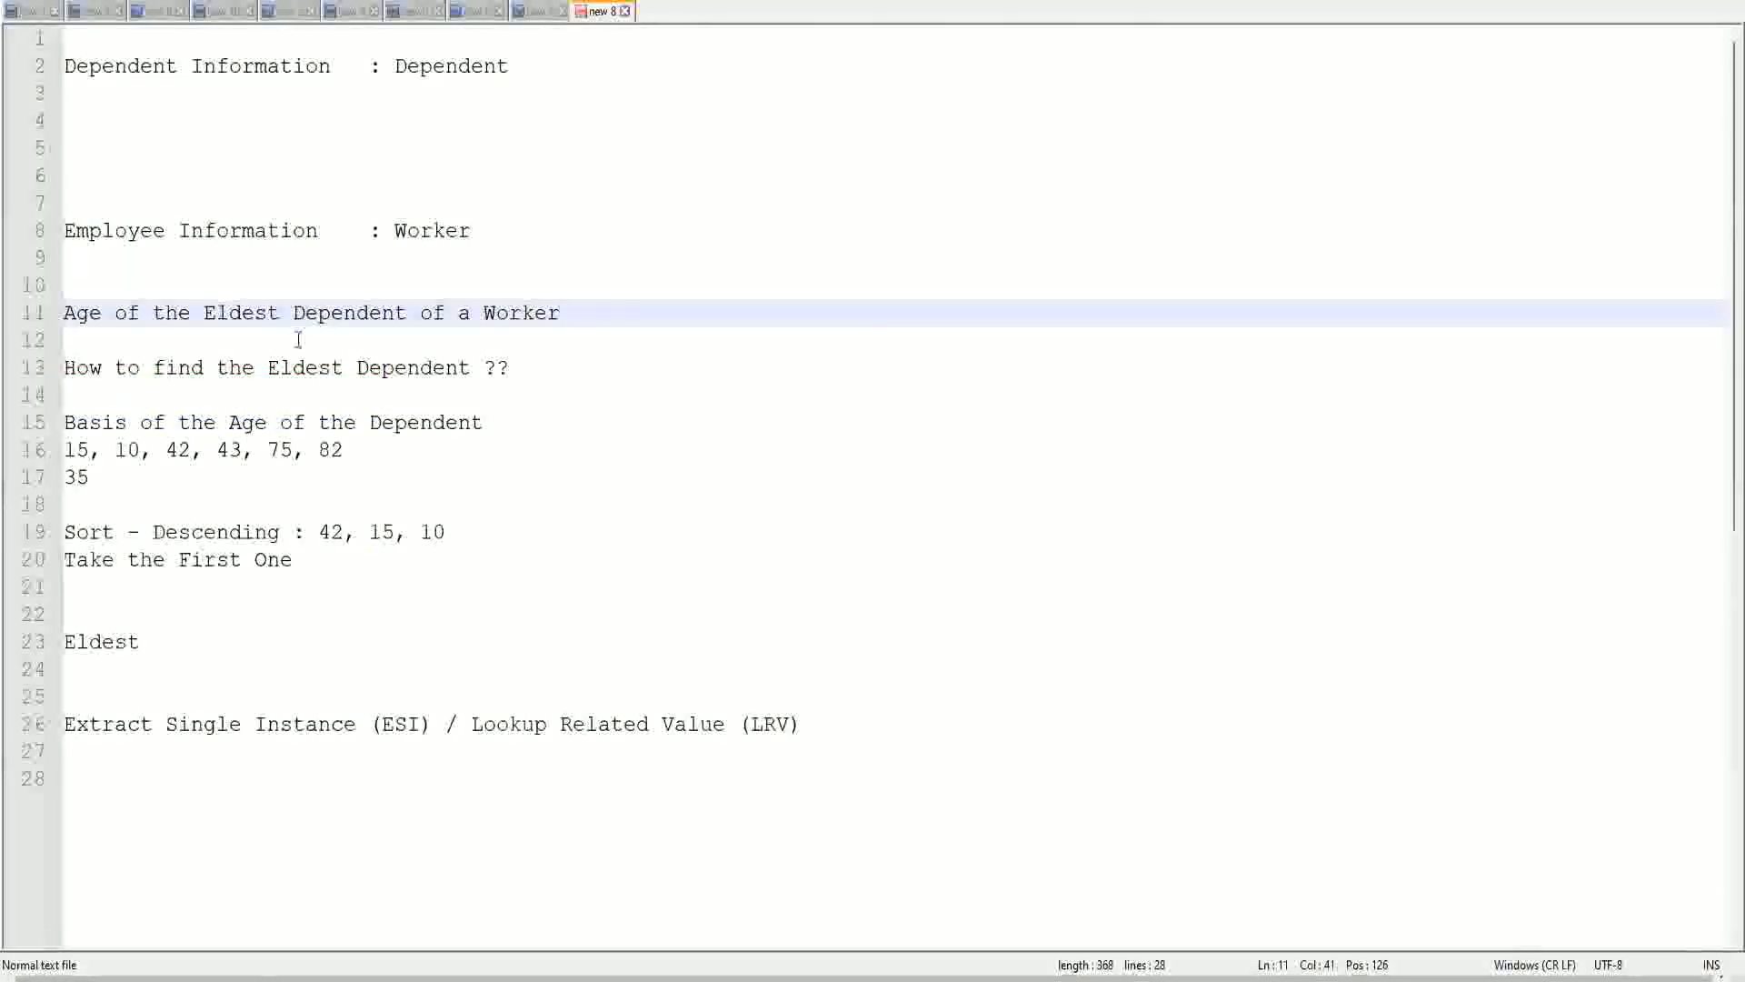
pyautogui.doubleClick(418, 376)
pyautogui.write('Child ')
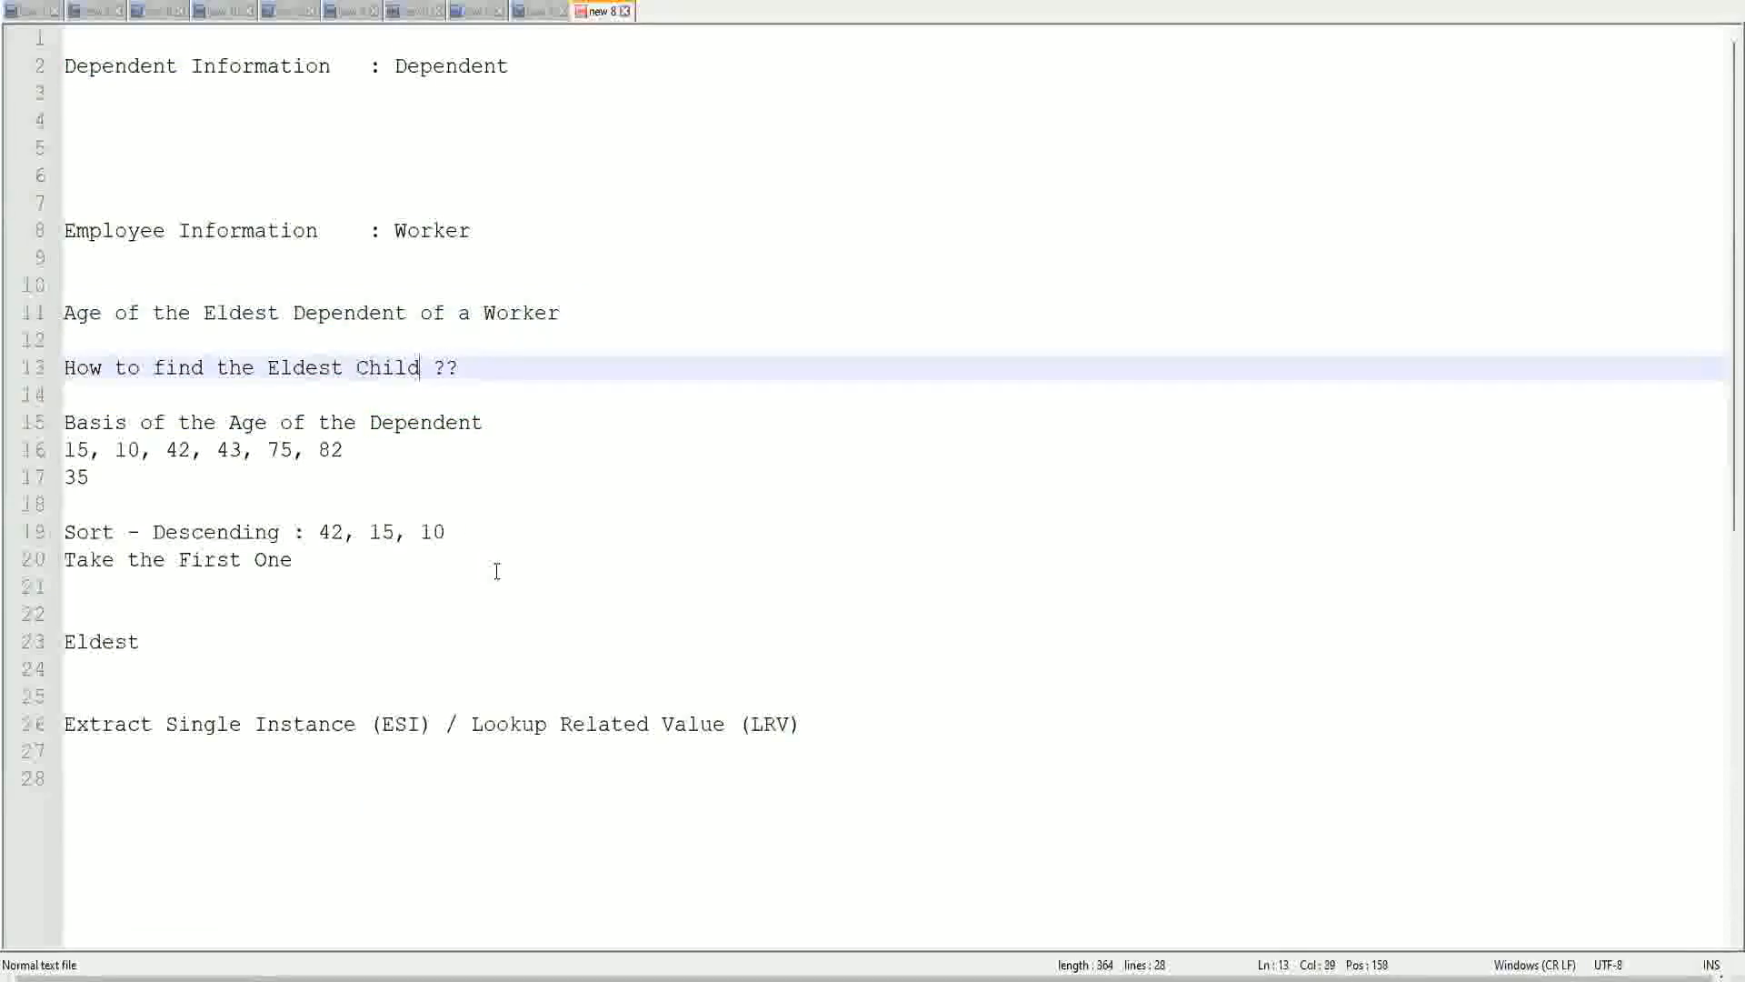
pyautogui.write('as a')
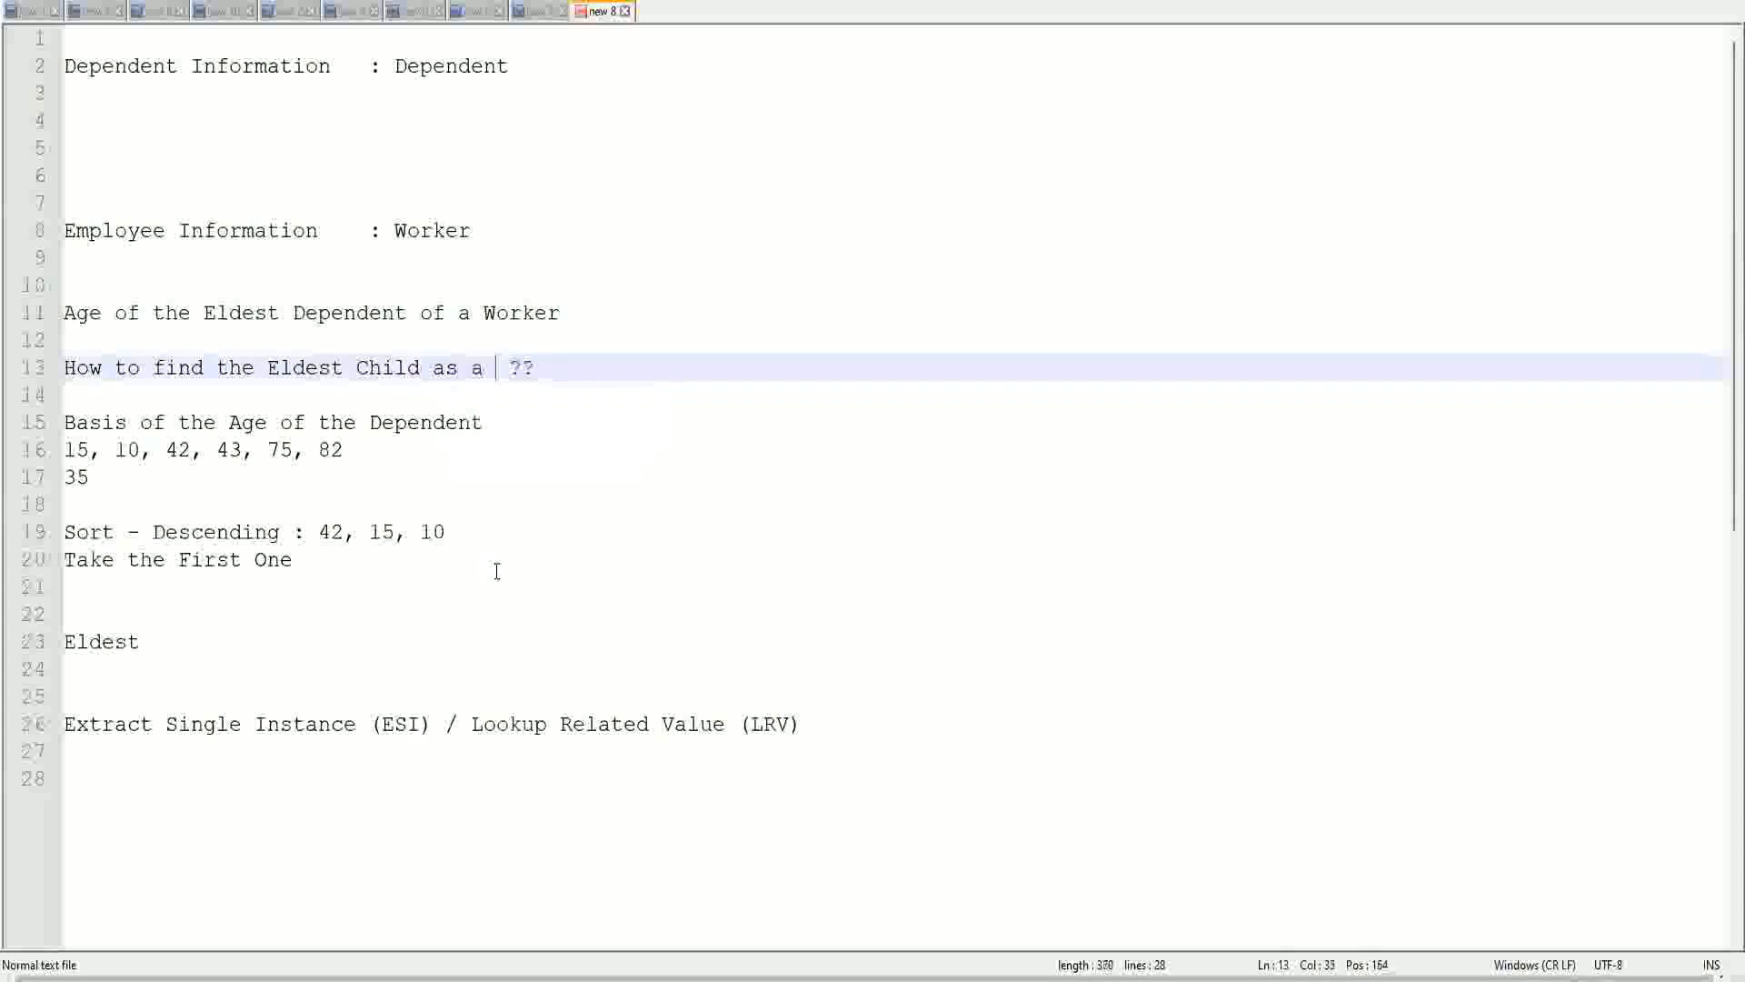
pyautogui.press('BackSpace')
pyautogui.press('BackSpace')
pyautogui.press('BackSpace')
pyautogui.press('BackSpace')
pyautogui.press('BackSpace')
pyautogui.press('BackSpace')
pyautogui.press('BackSpace')
pyautogui.press('BackSpace')
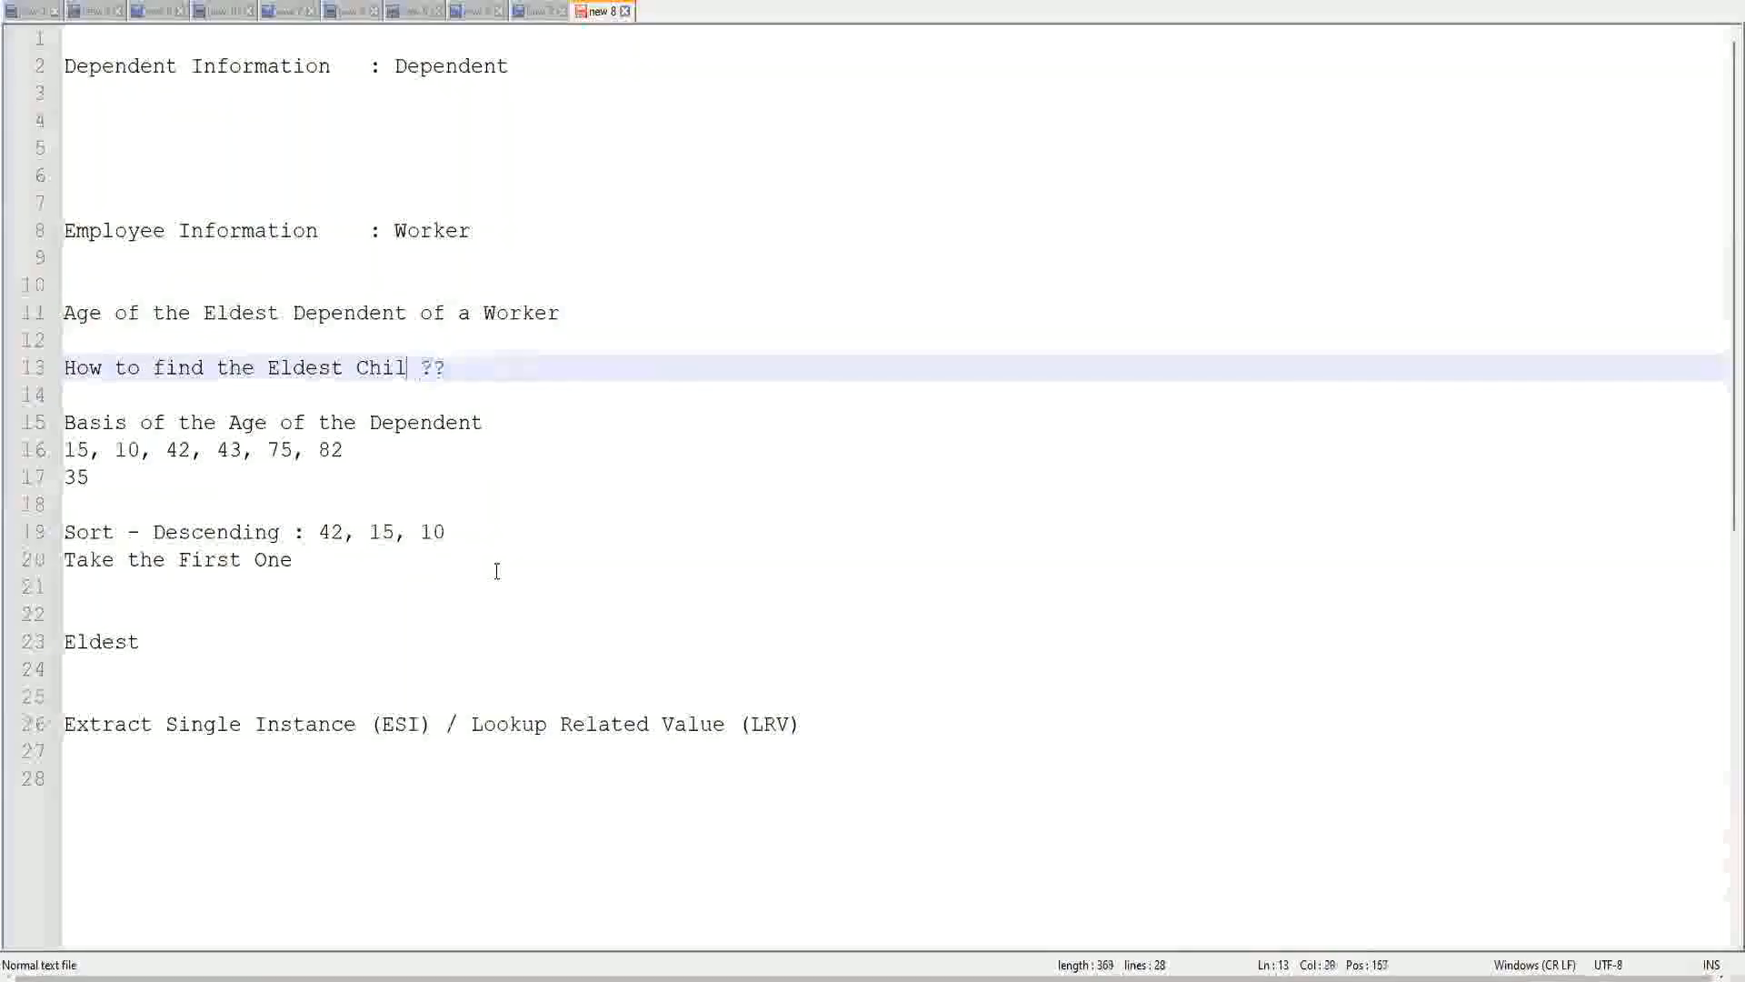
pyautogui.write('De')
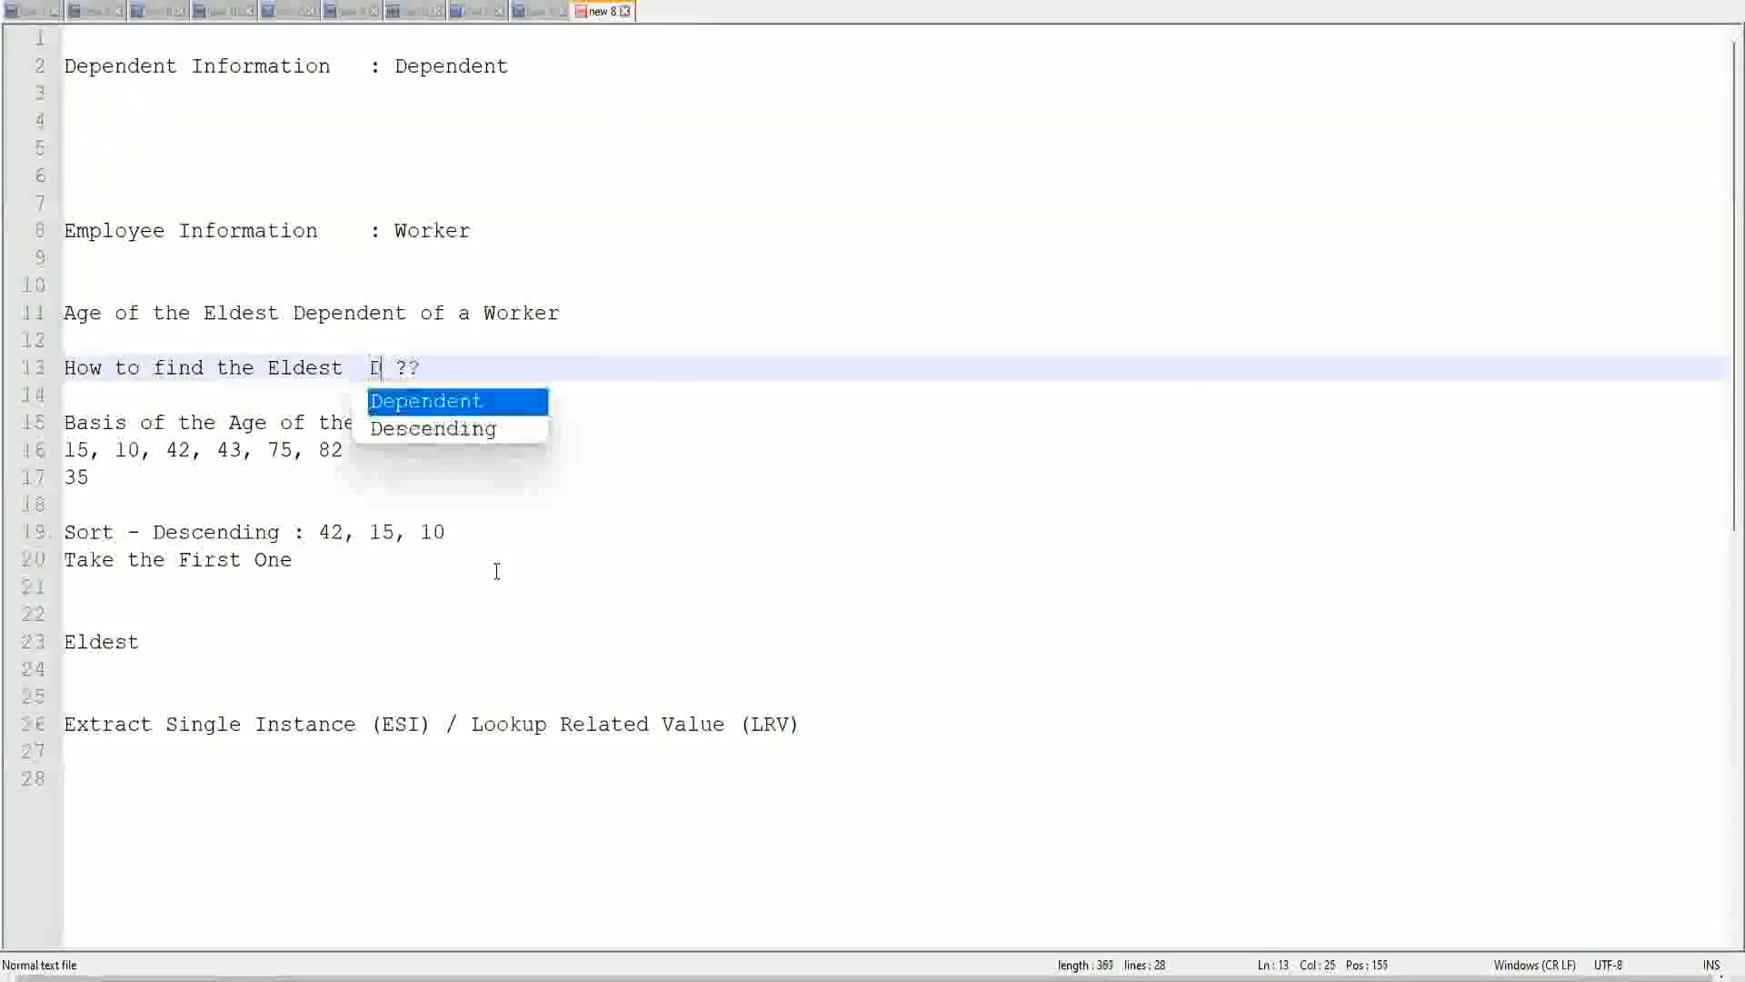
pyautogui.press('Return')
pyautogui.write('Child')
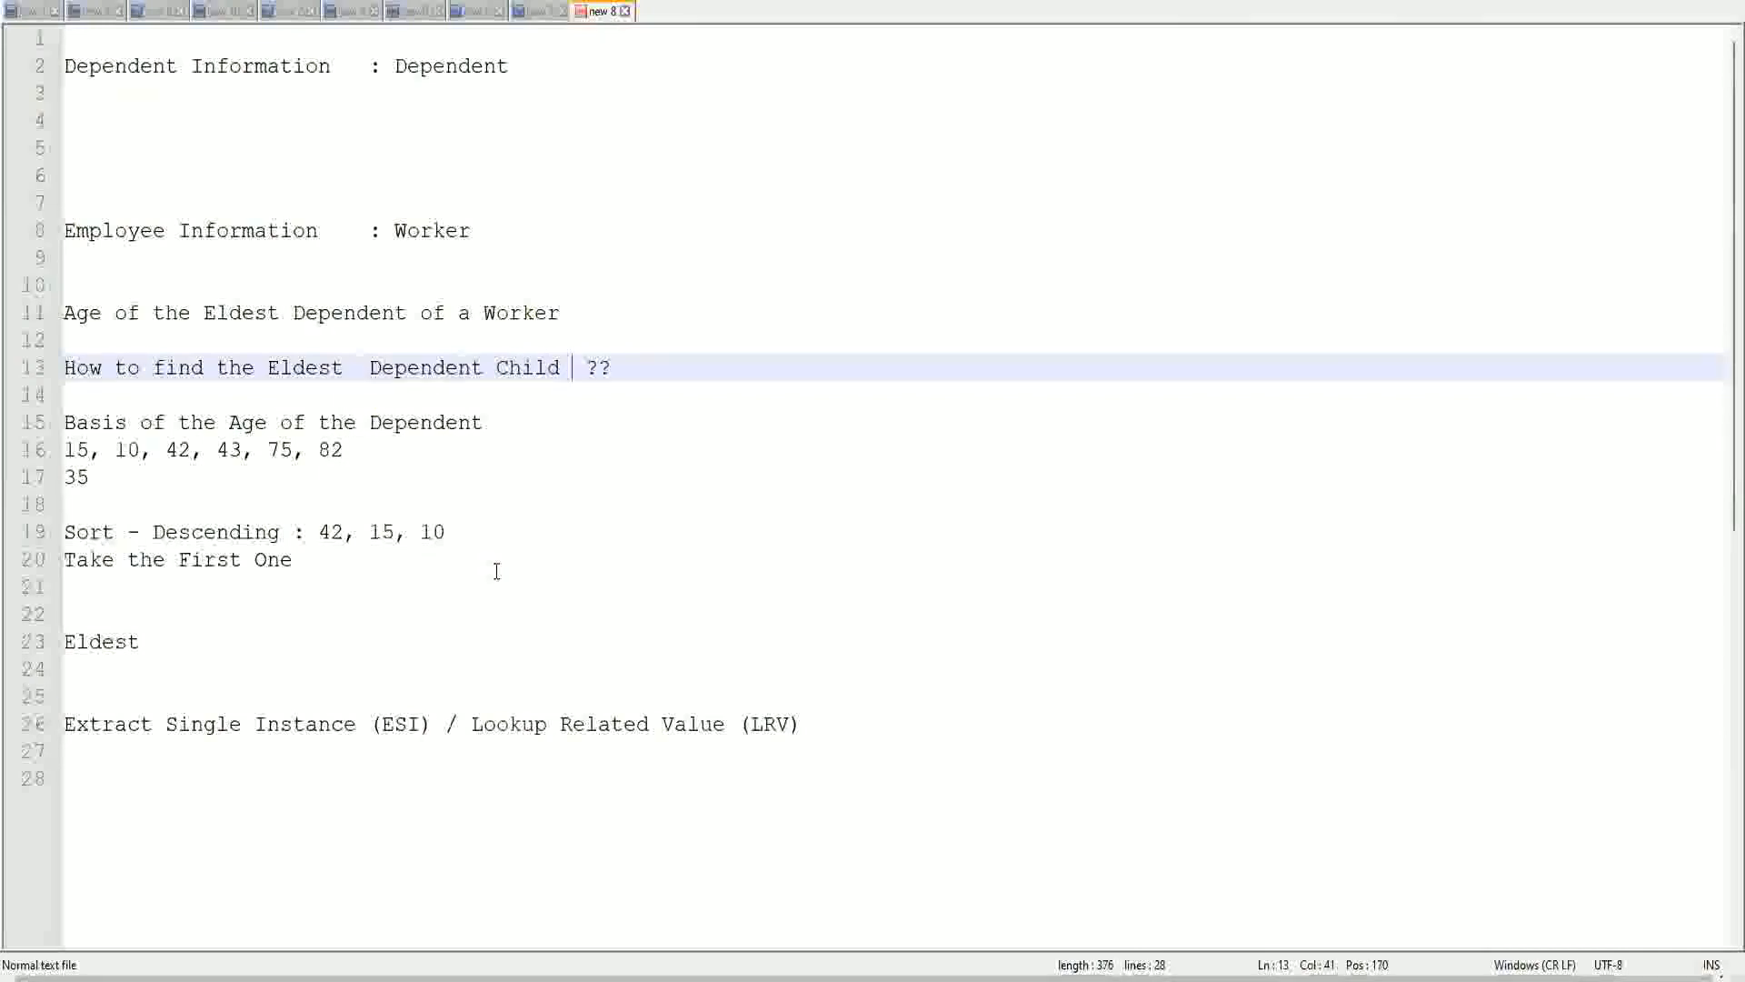
pyautogui.click(359, 378)
pyautogui.press('Delete')
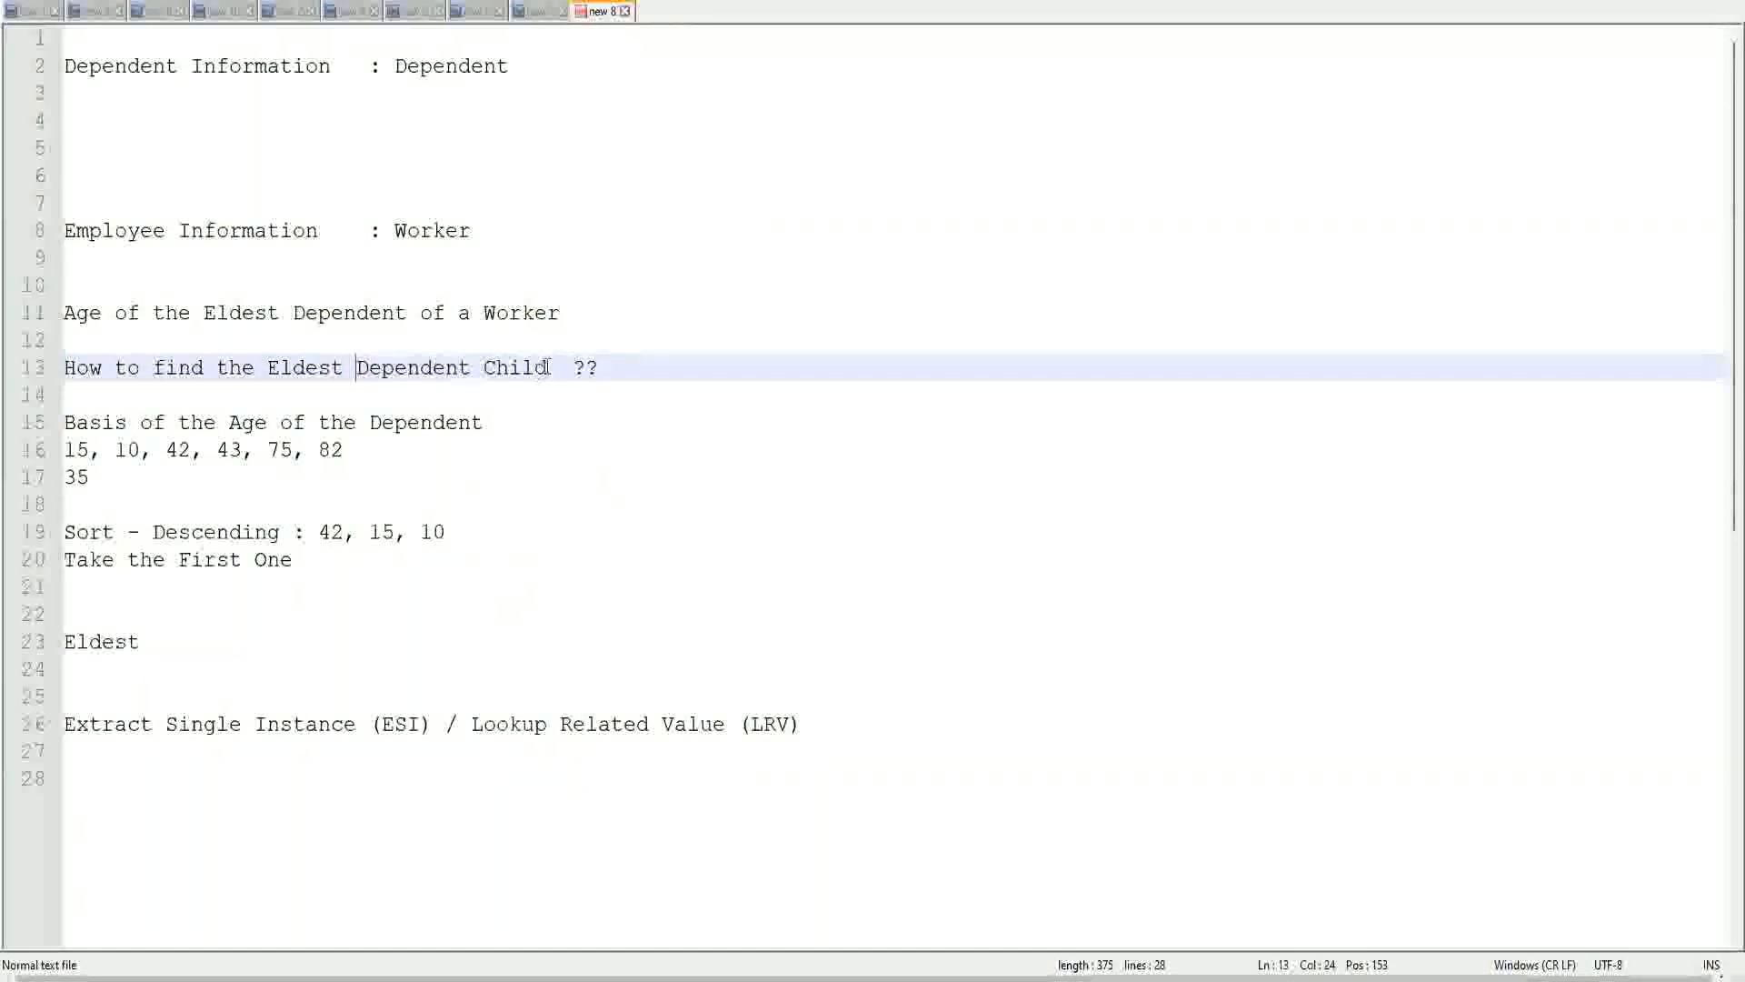
pyautogui.moveTo(359, 364); pyautogui.dragTo(548, 367)
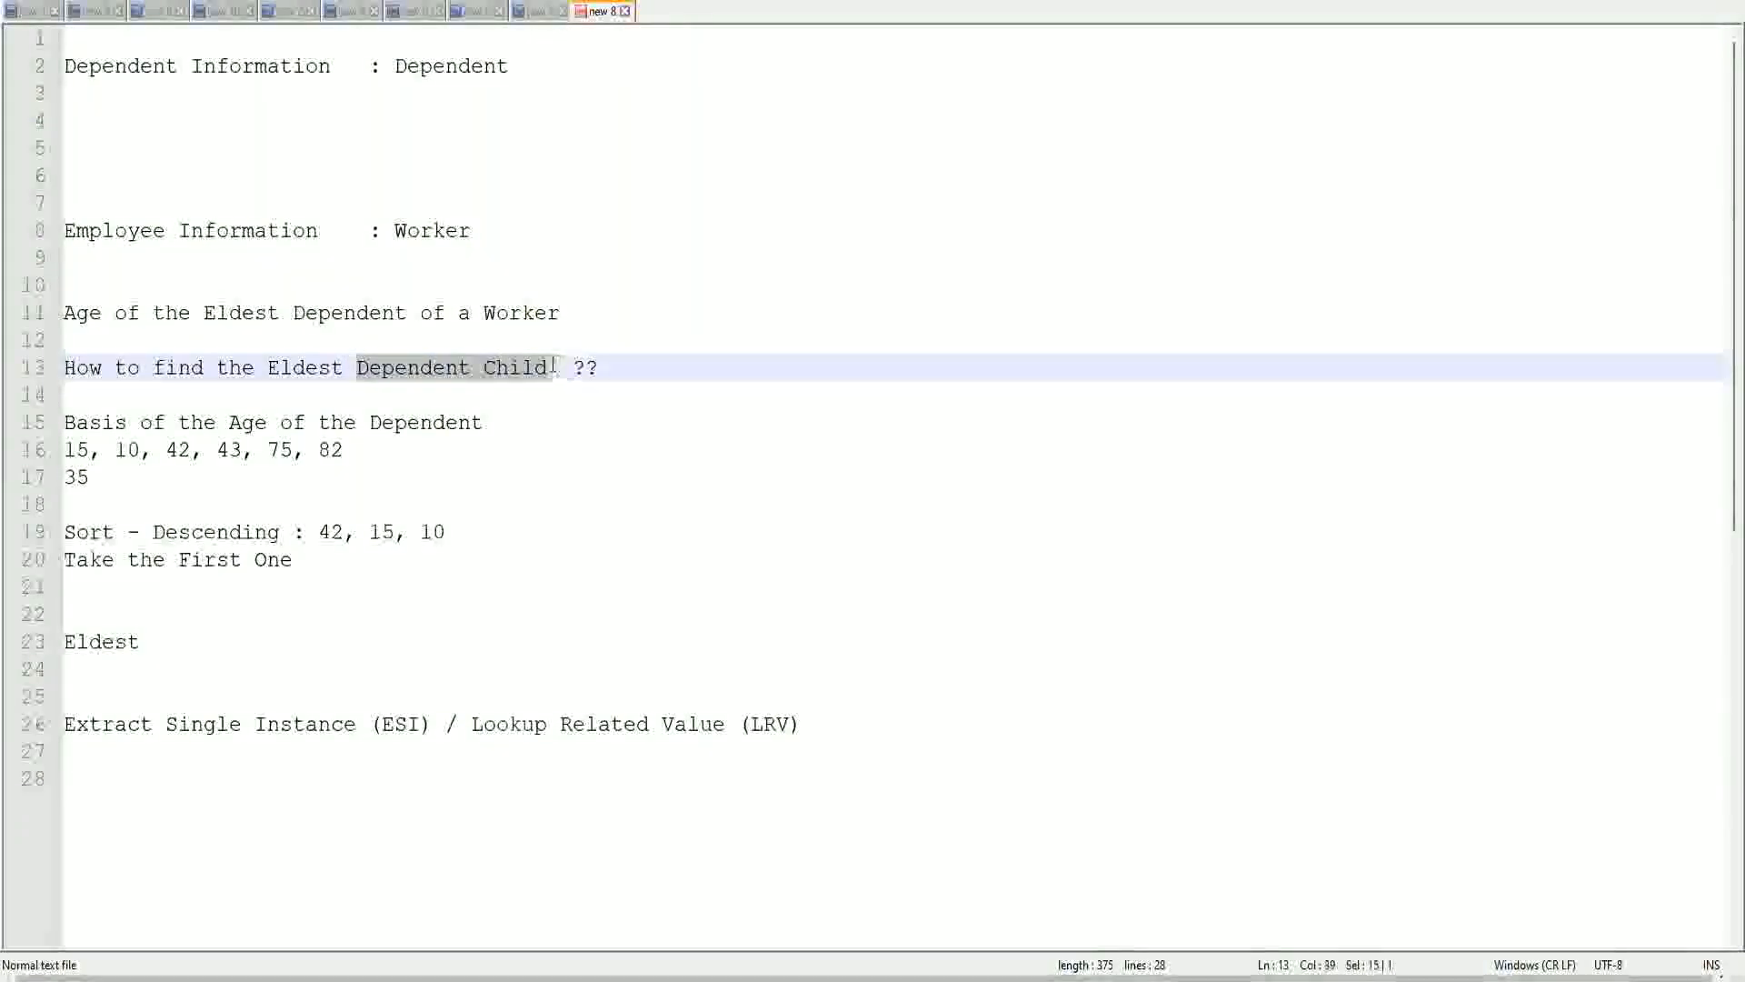
pyautogui.click(446, 371)
pyautogui.click(521, 371)
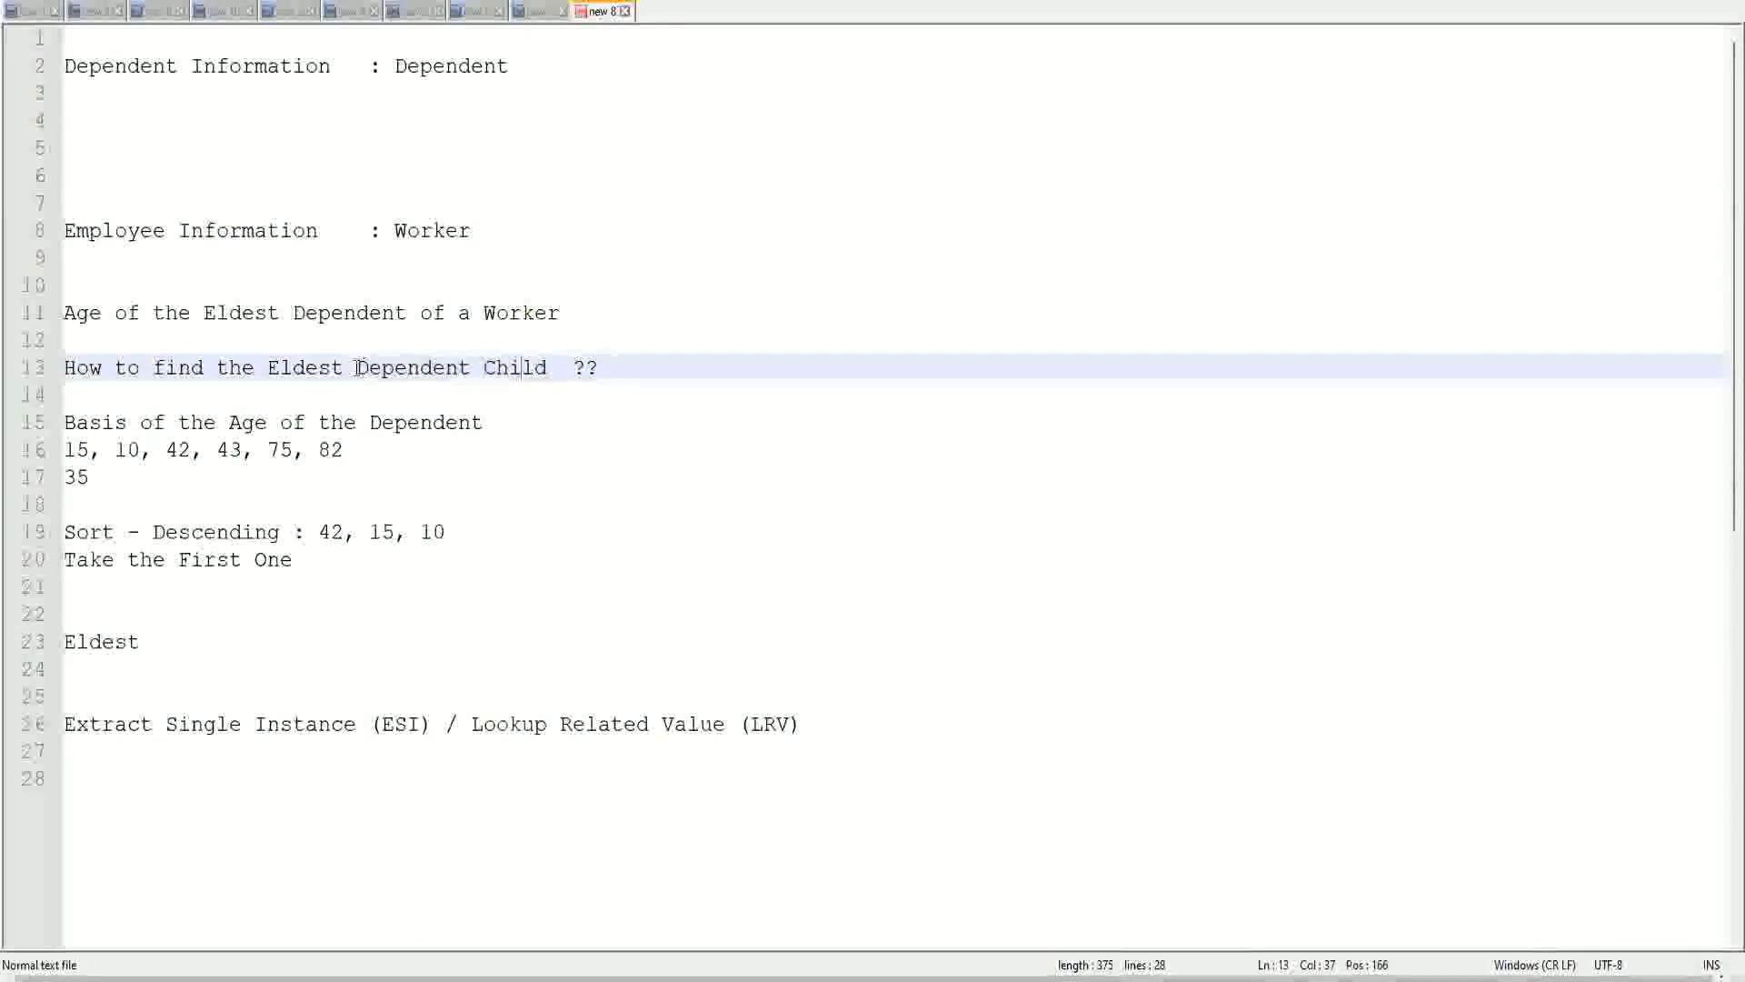
pyautogui.moveTo(354, 368); pyautogui.dragTo(545, 376)
pyautogui.click(534, 367)
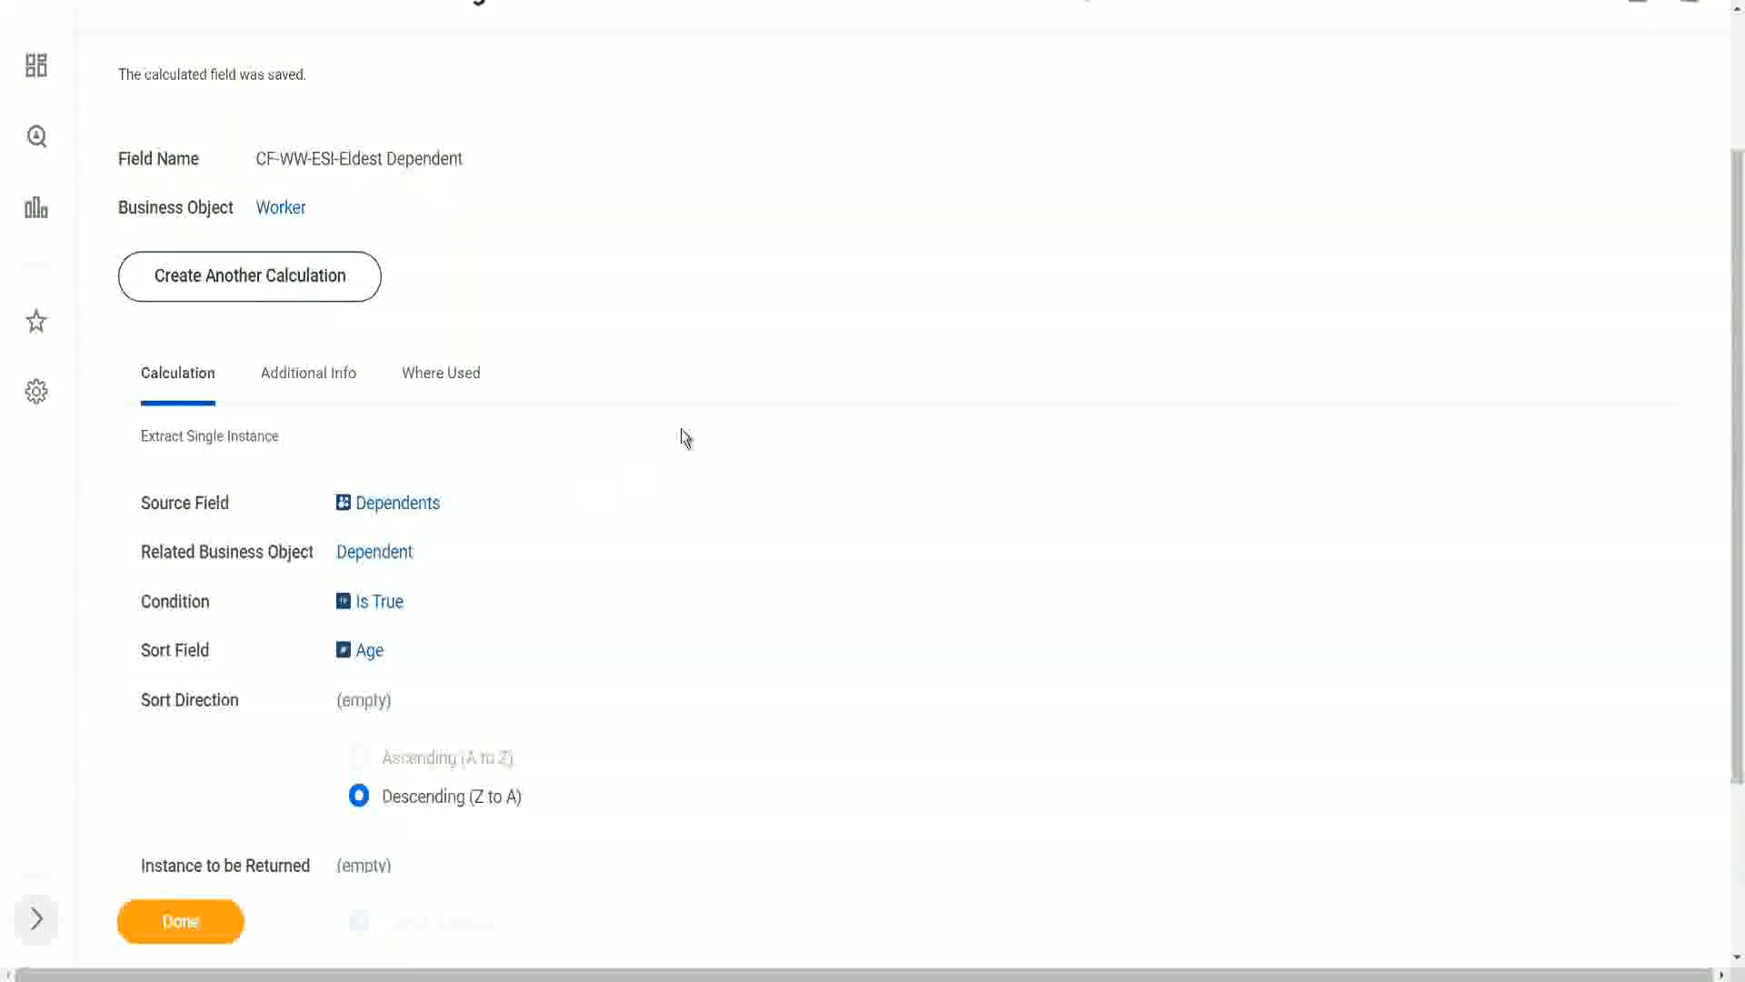
# - Switch back to Workday, edit the saved calculated field and rename it "CF-WW-ESI-Eldest Dependent Child"
pyautogui.scroll(3, 680, 429)
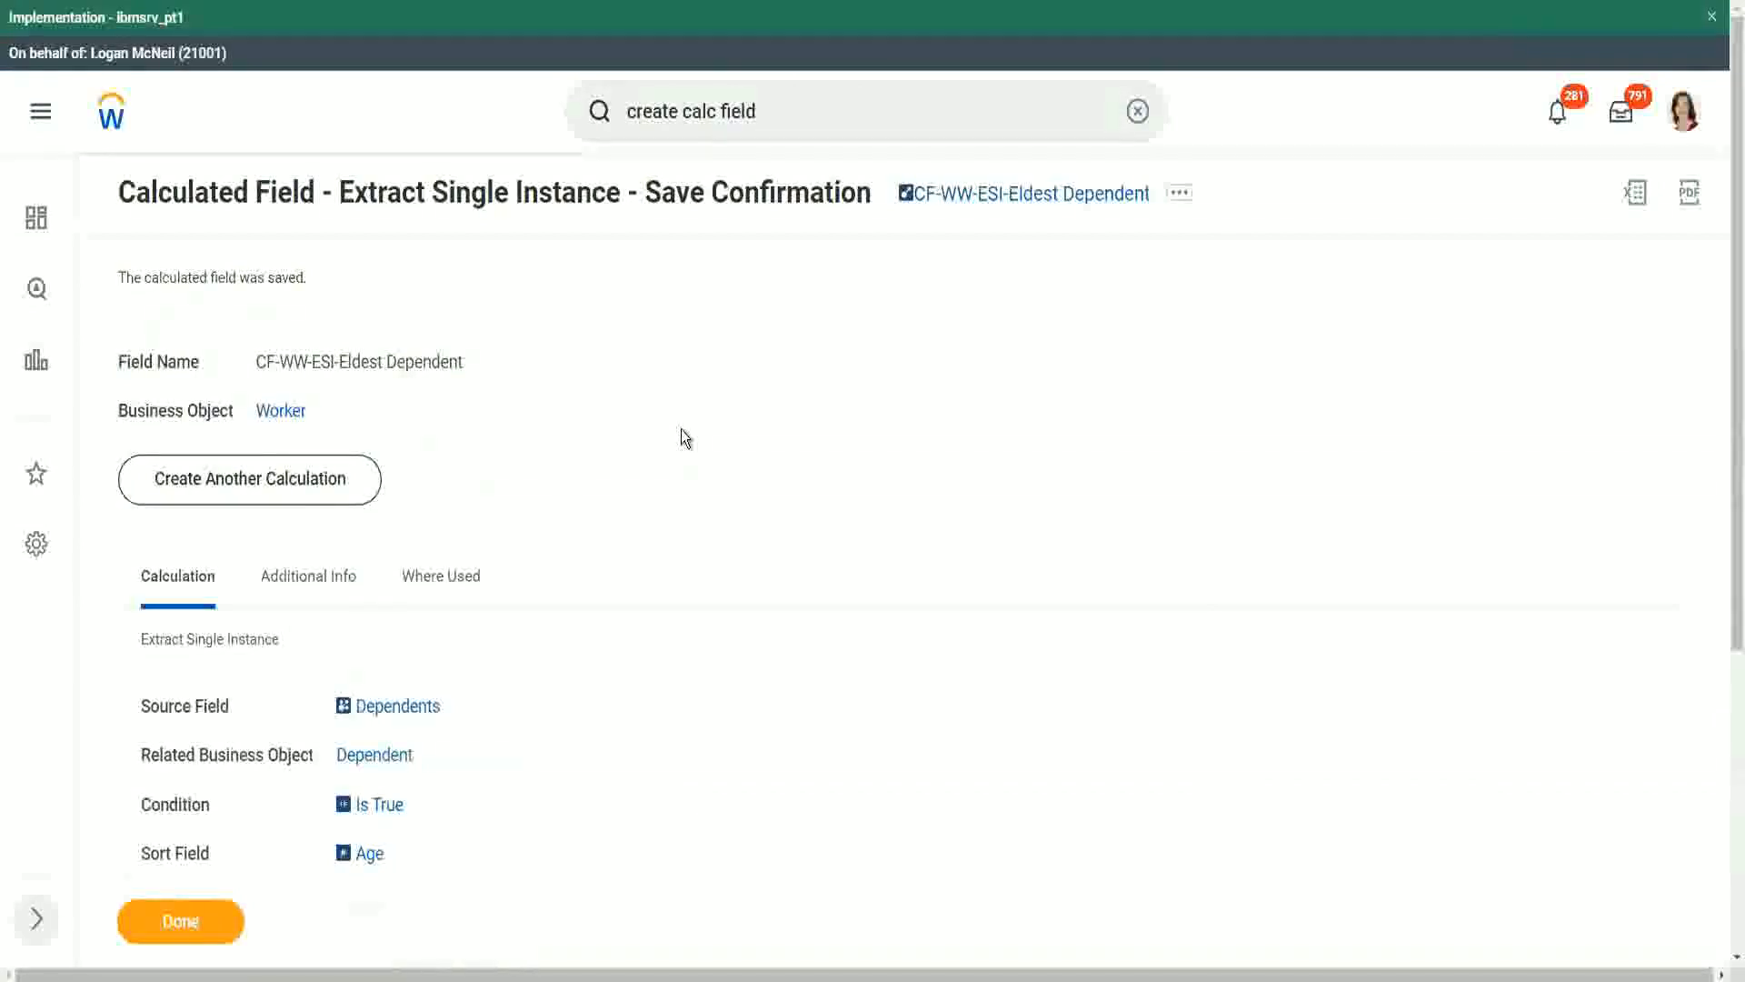
pyautogui.scroll(-1, 684, 432)
pyautogui.scroll(-1, 686, 438)
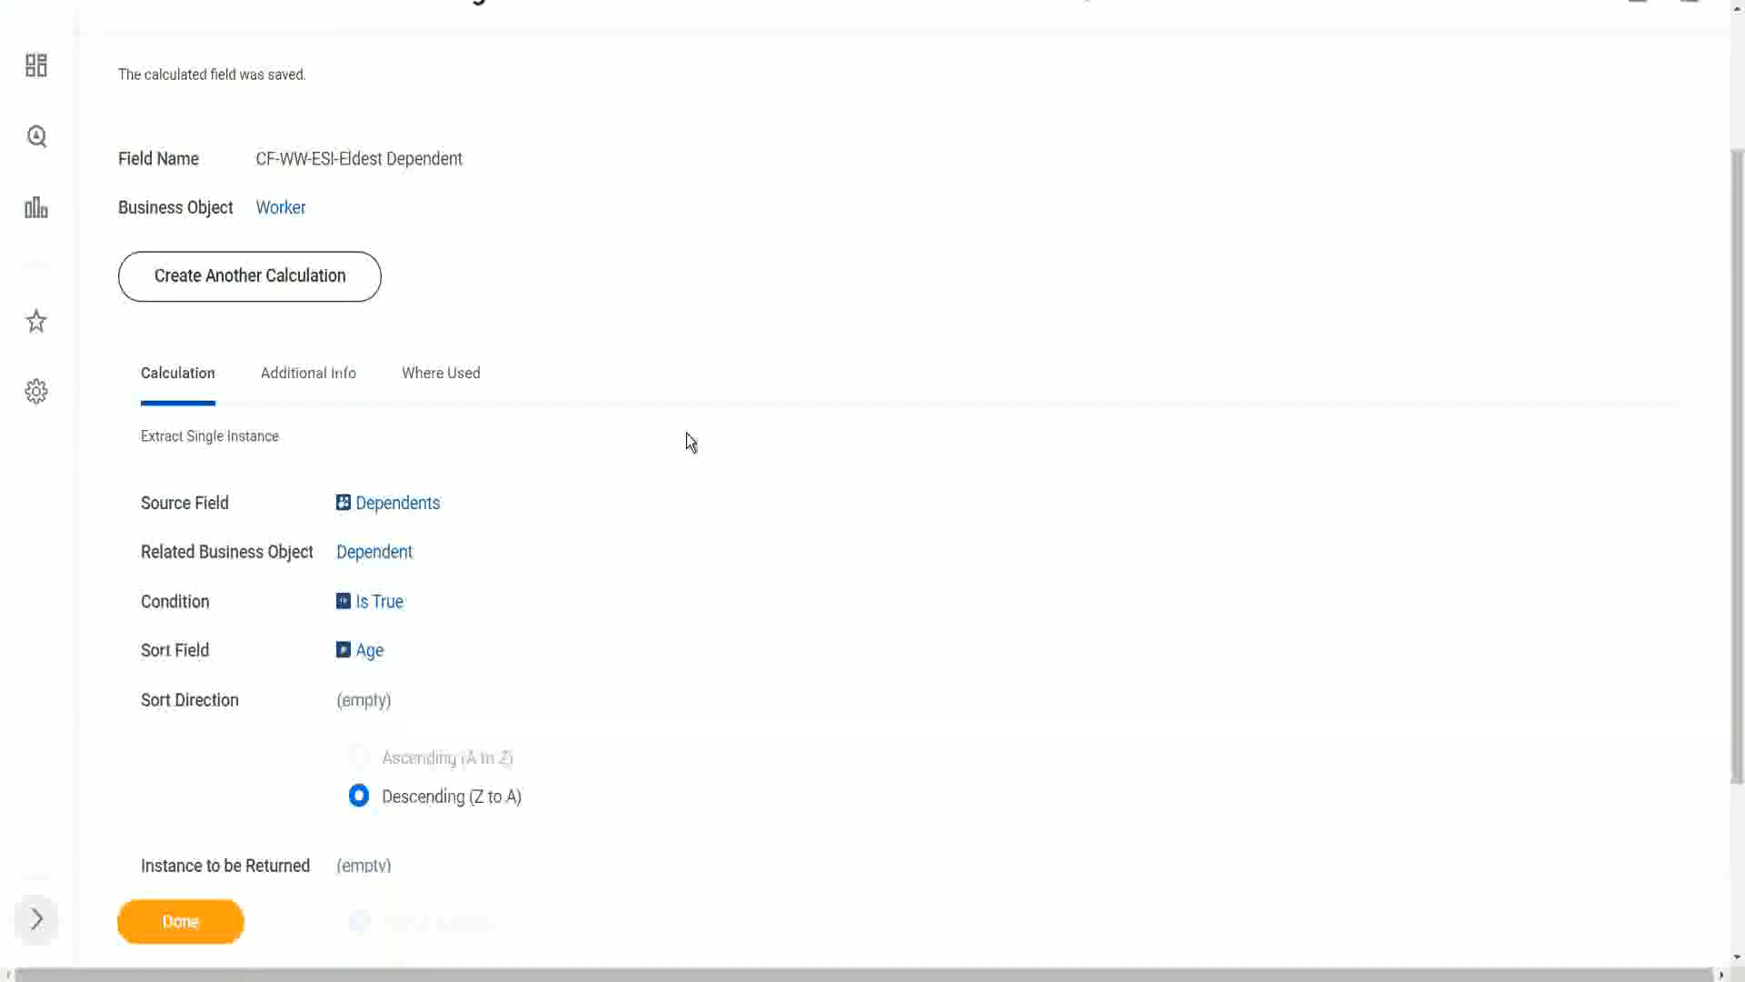
pyautogui.scroll(2, 1201, 104)
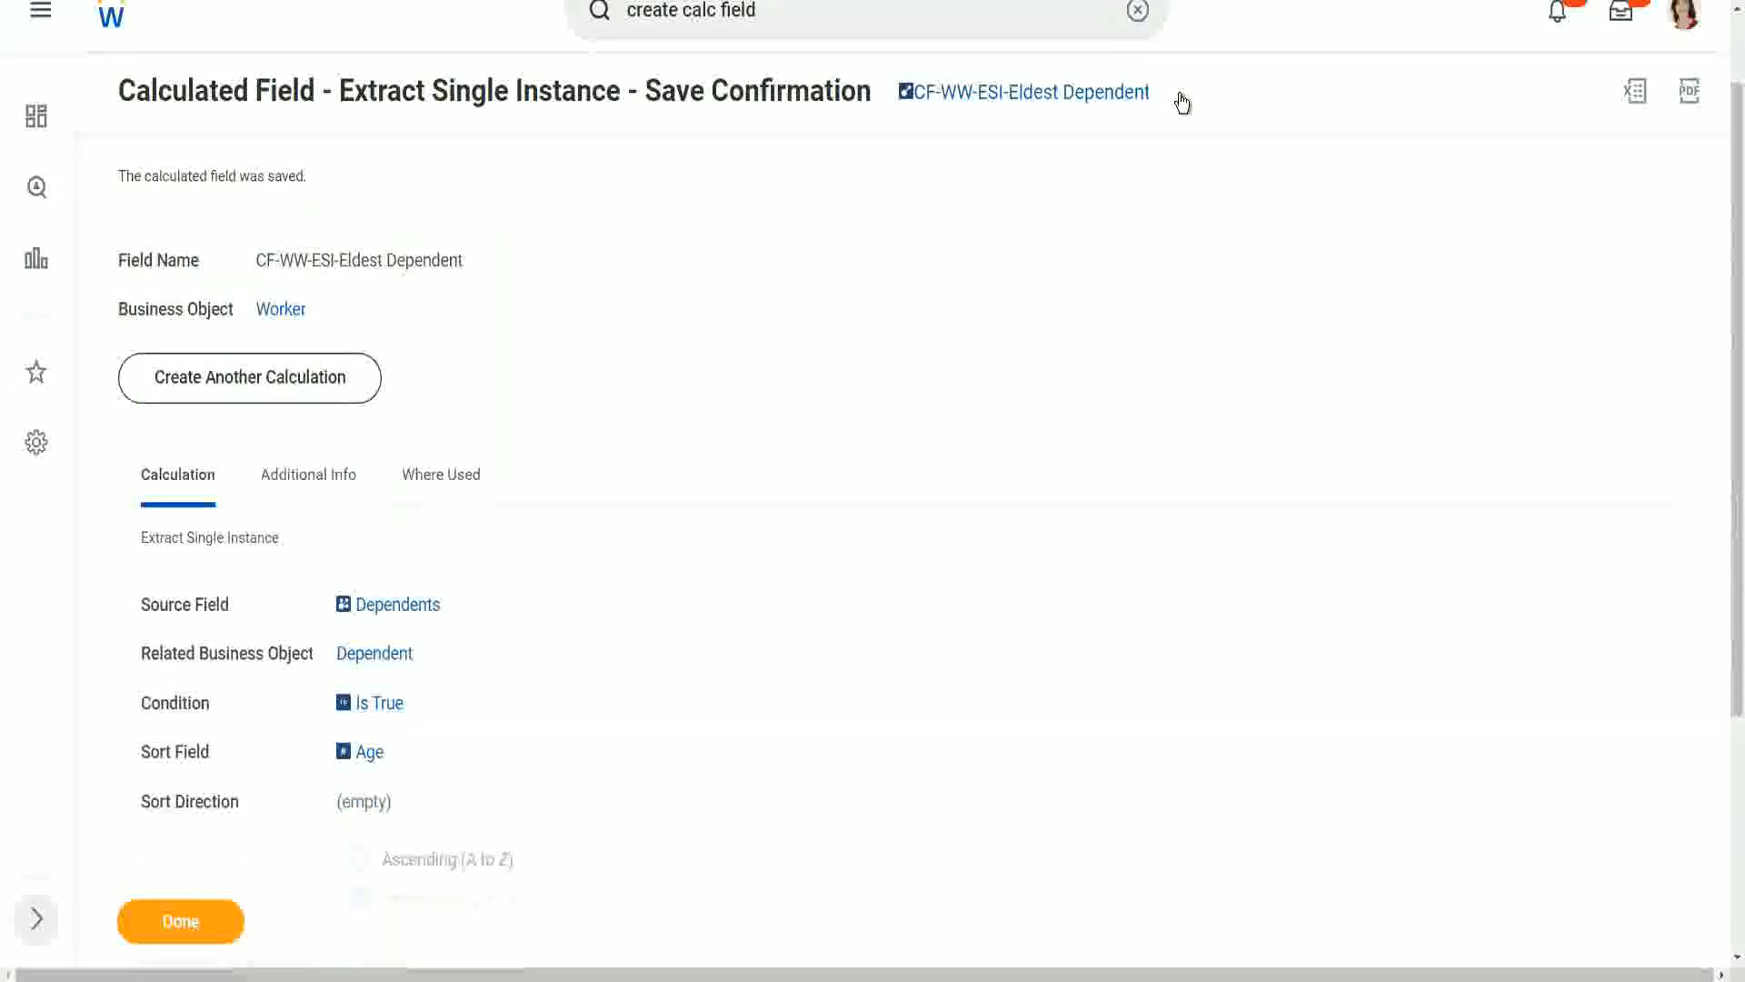
pyautogui.click(1180, 91)
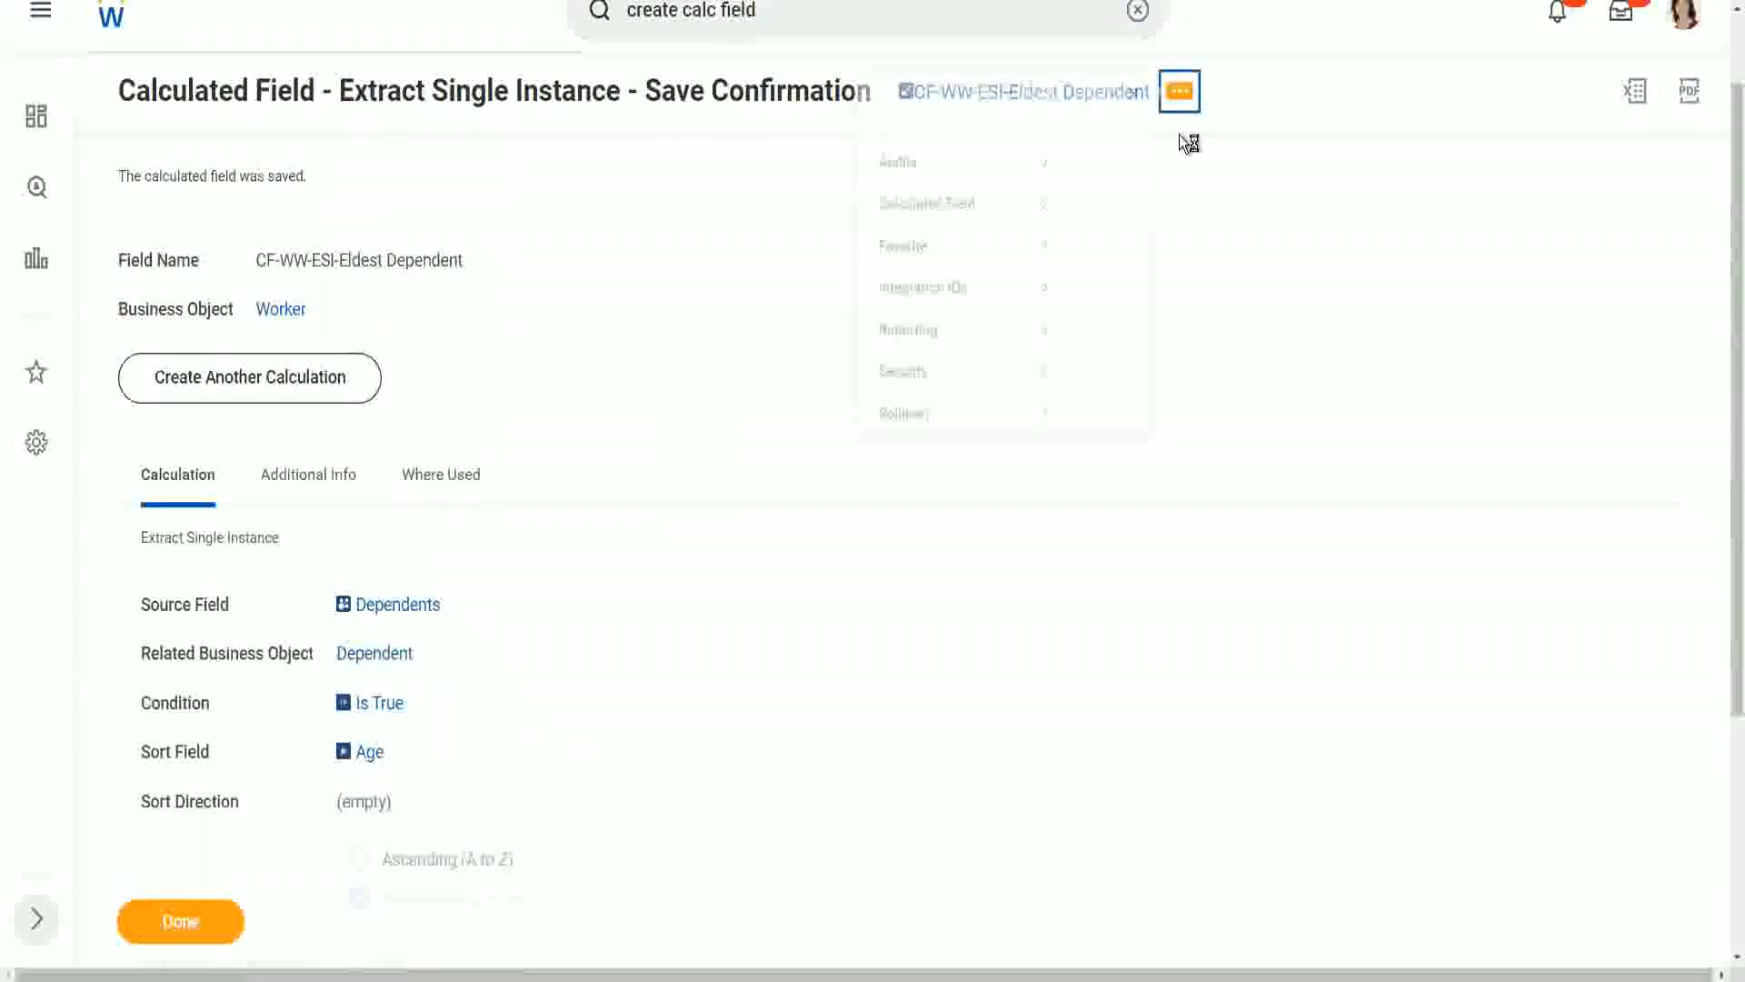
pyautogui.moveTo(934, 205)
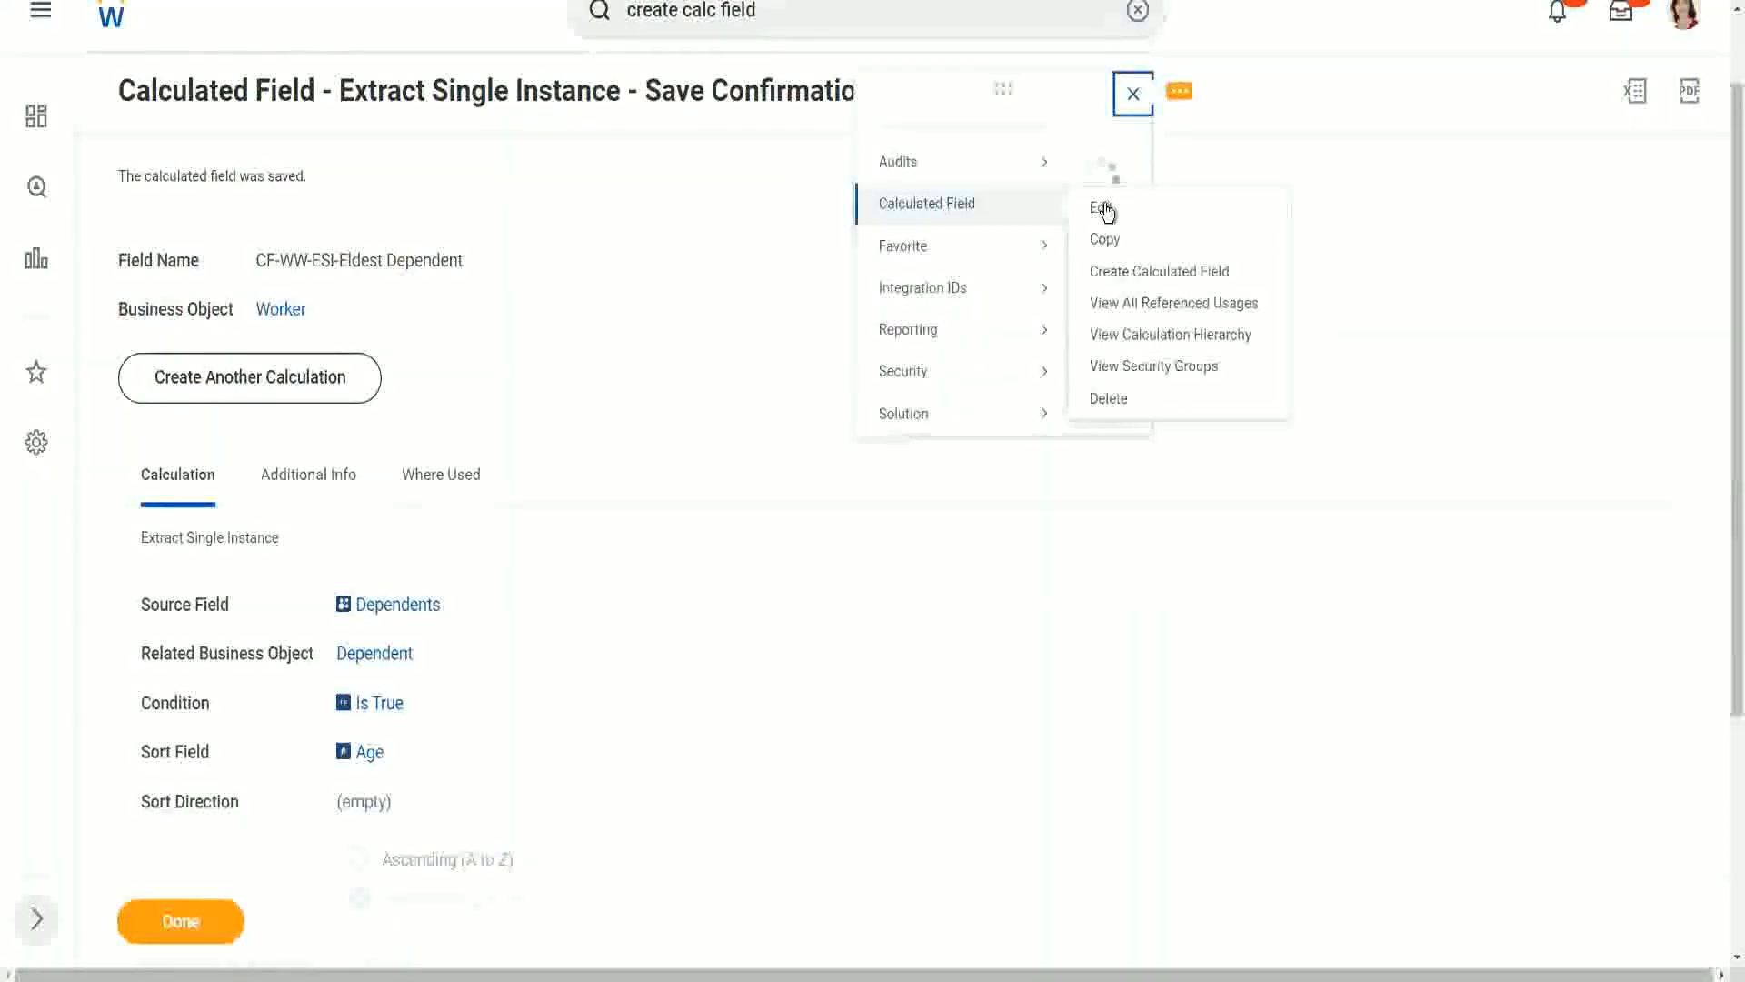
pyautogui.click(1102, 208)
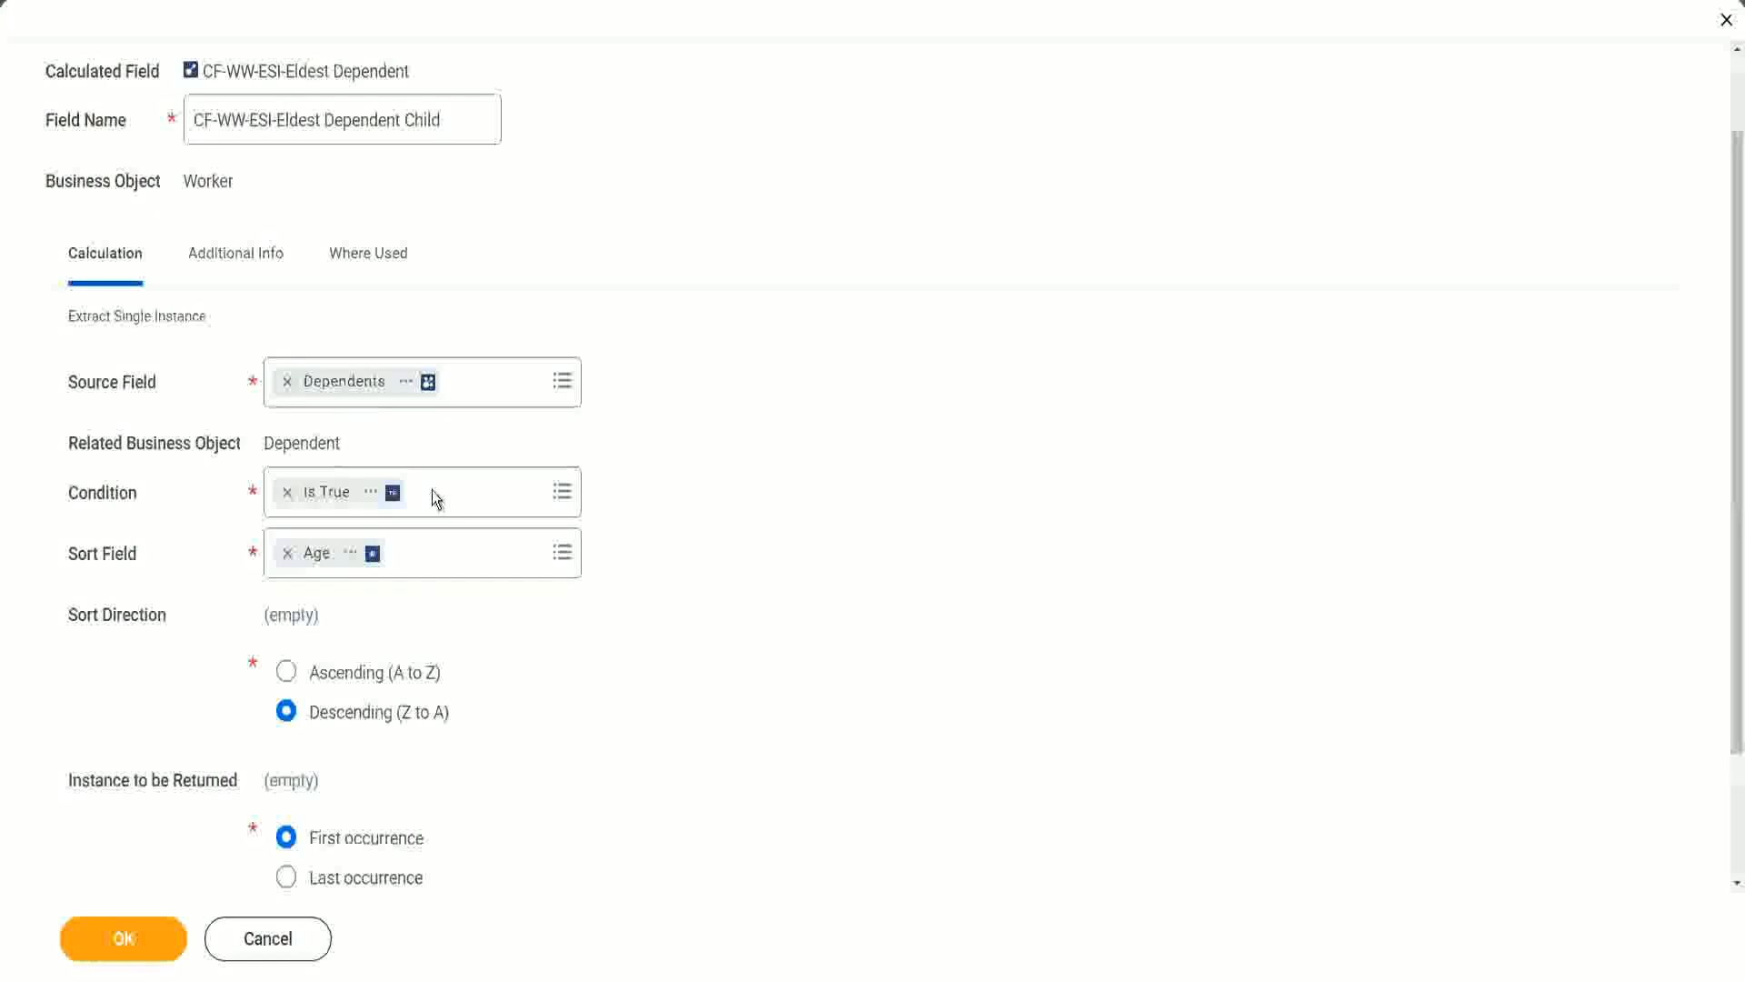
# - Open the condition choices of the calculated field
pyautogui.click(81, 495)
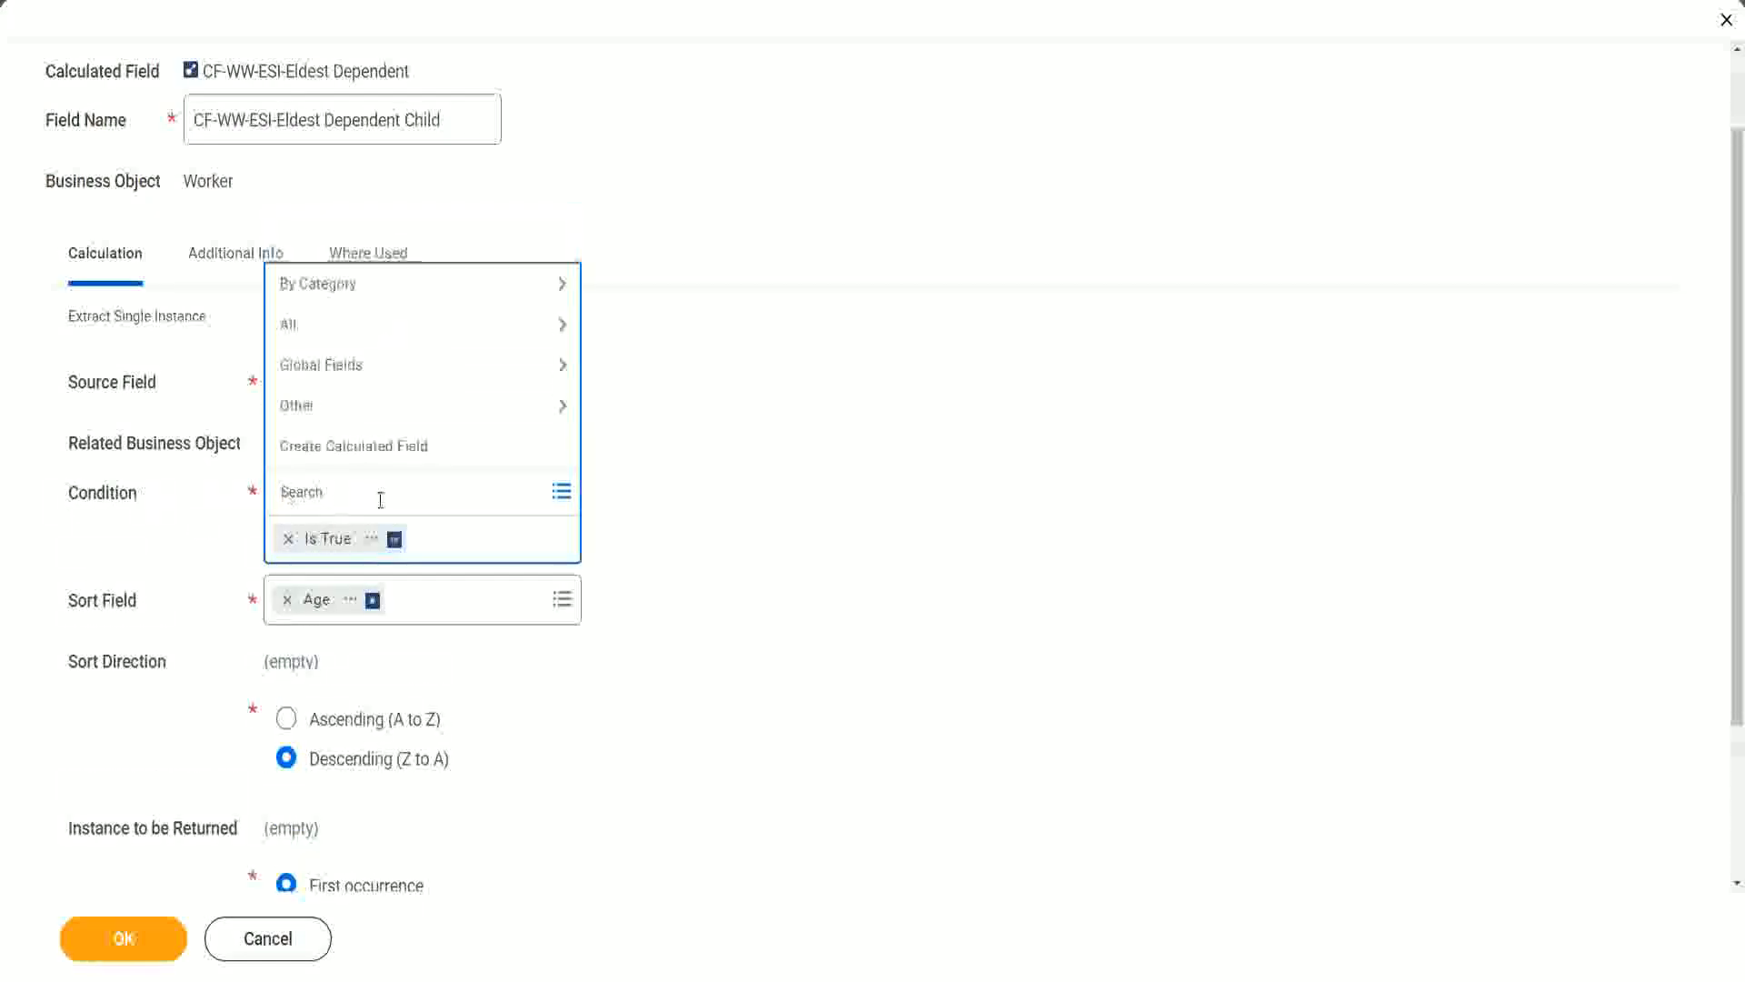